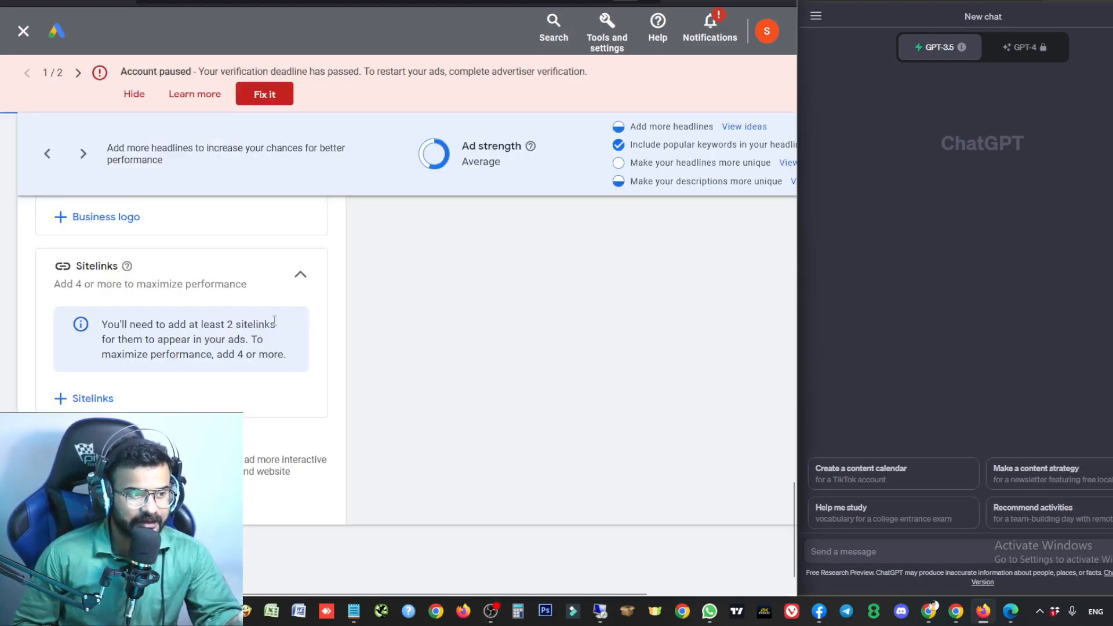
scroll(271, 350, up, 10)
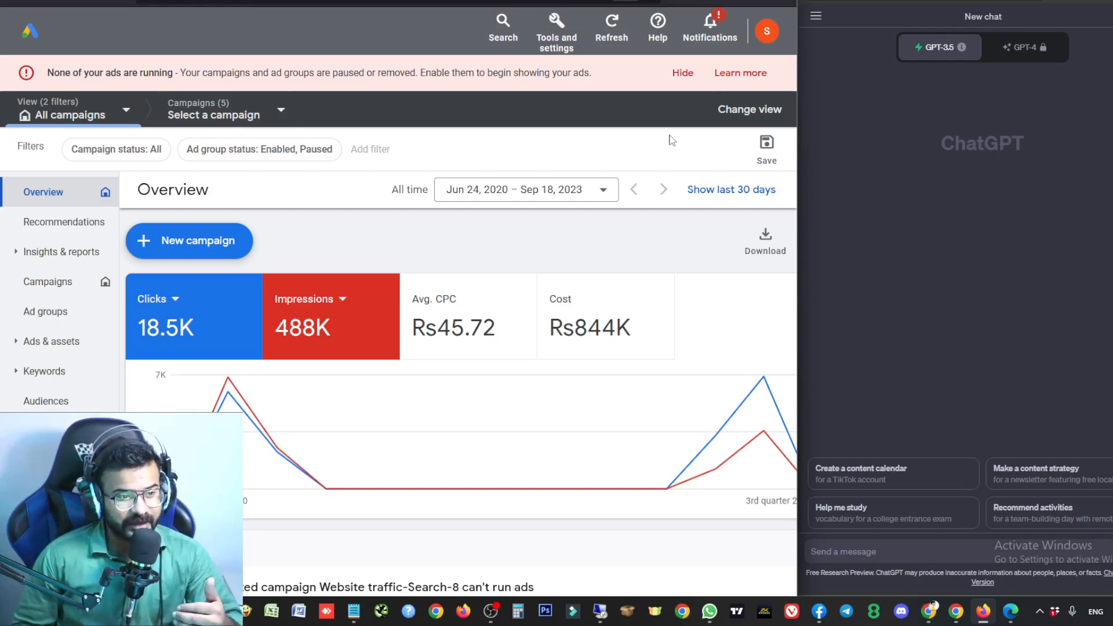
click(566, 50)
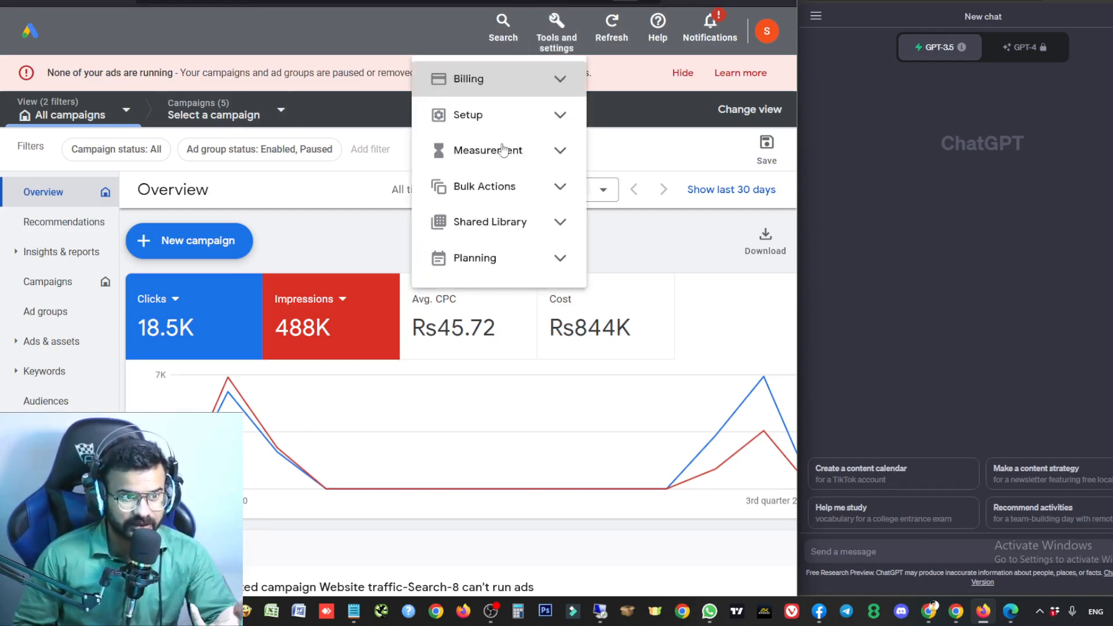
click(638, 122)
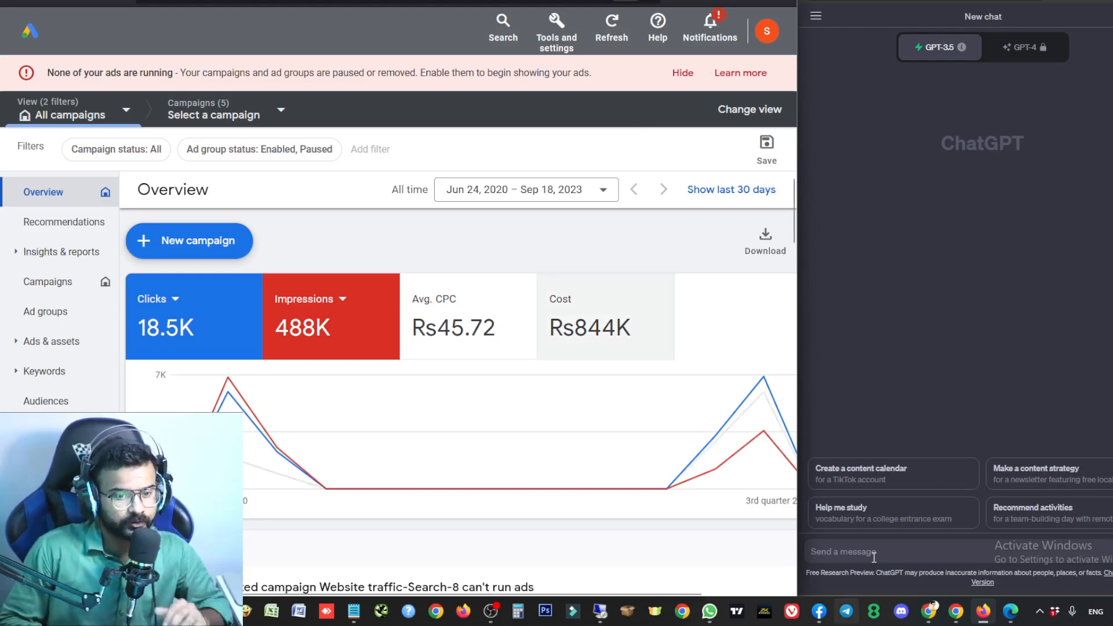
click(764, 510)
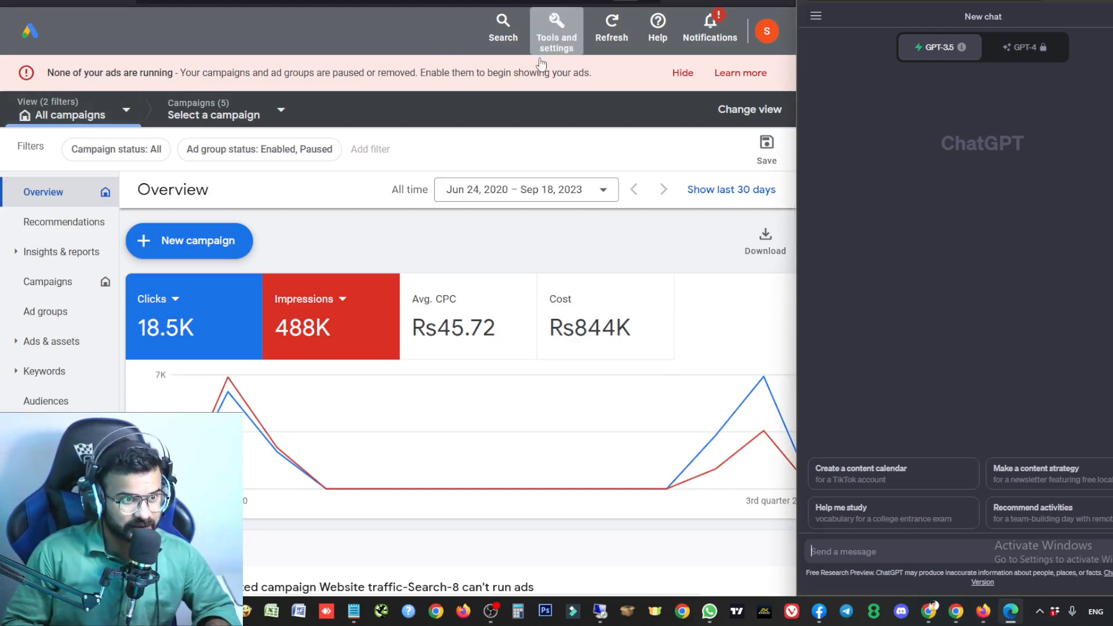
Open the Keyword Planner from the planning tools in a separate browser tab.
click(556, 31)
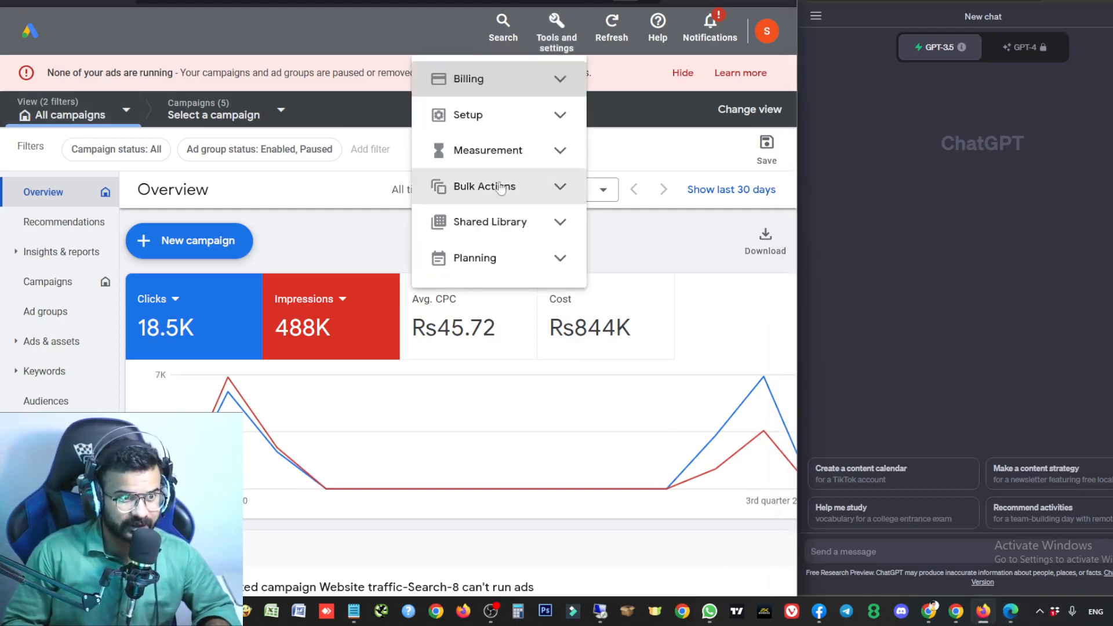
click(559, 152)
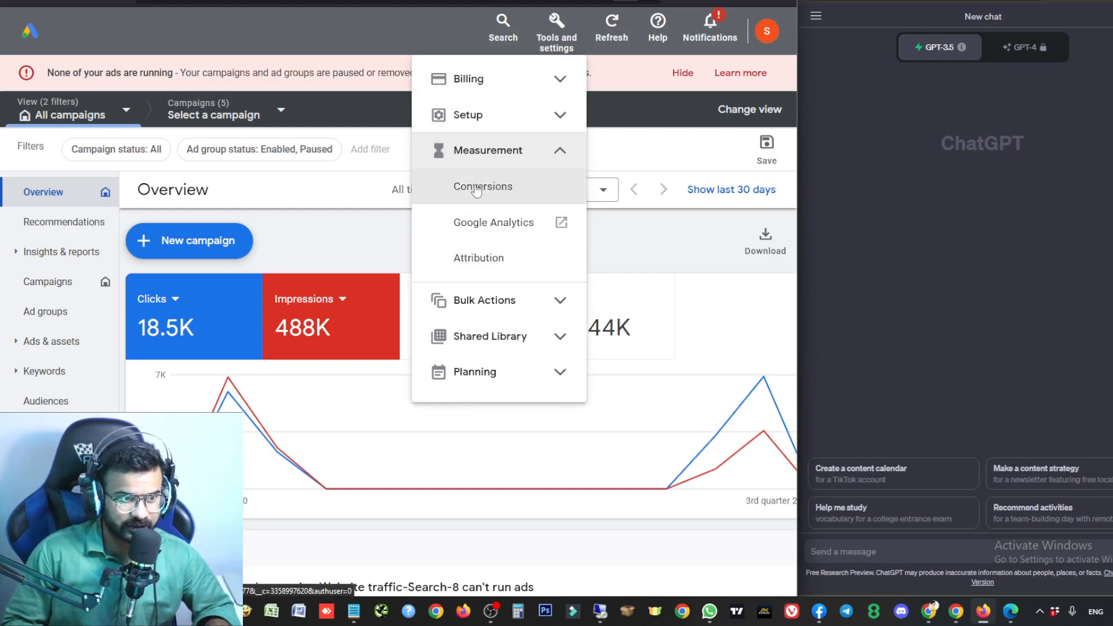
click(559, 300)
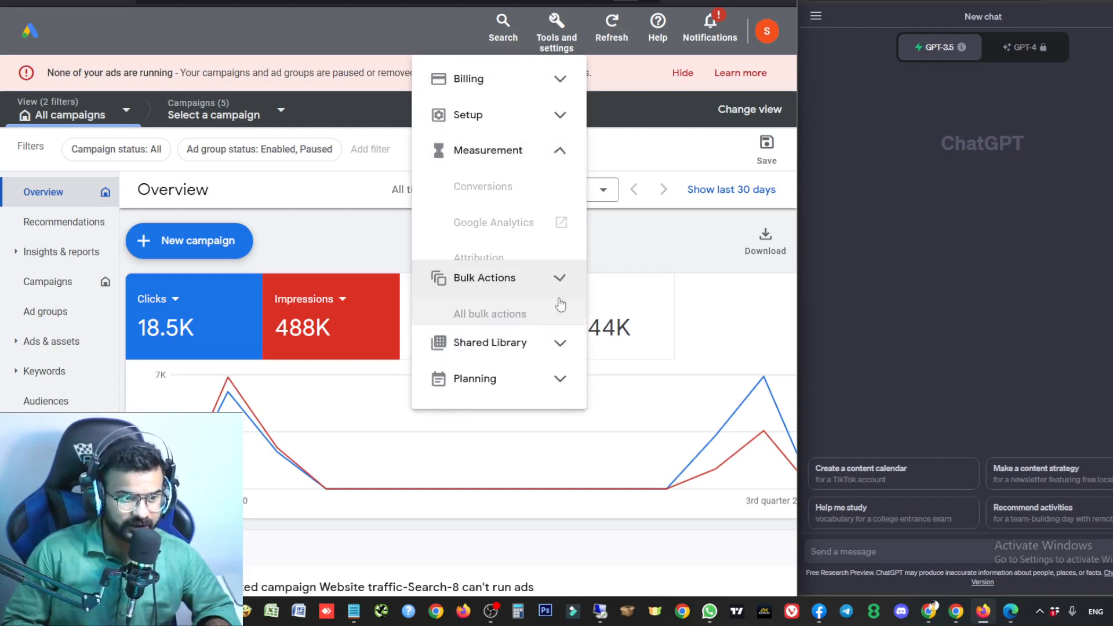
click(560, 372)
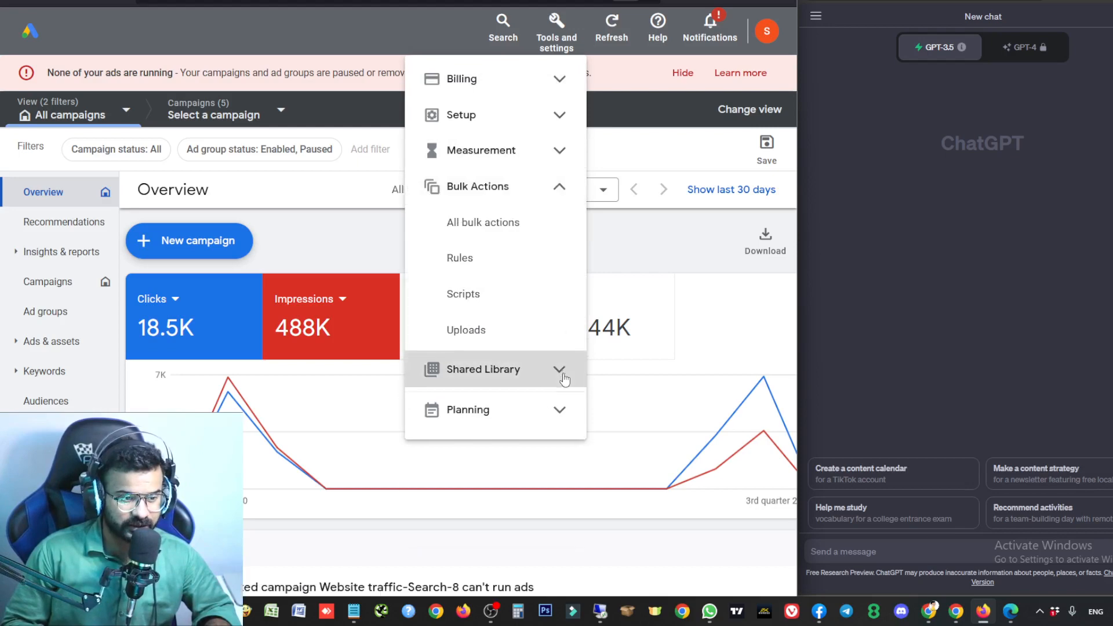
click(557, 551)
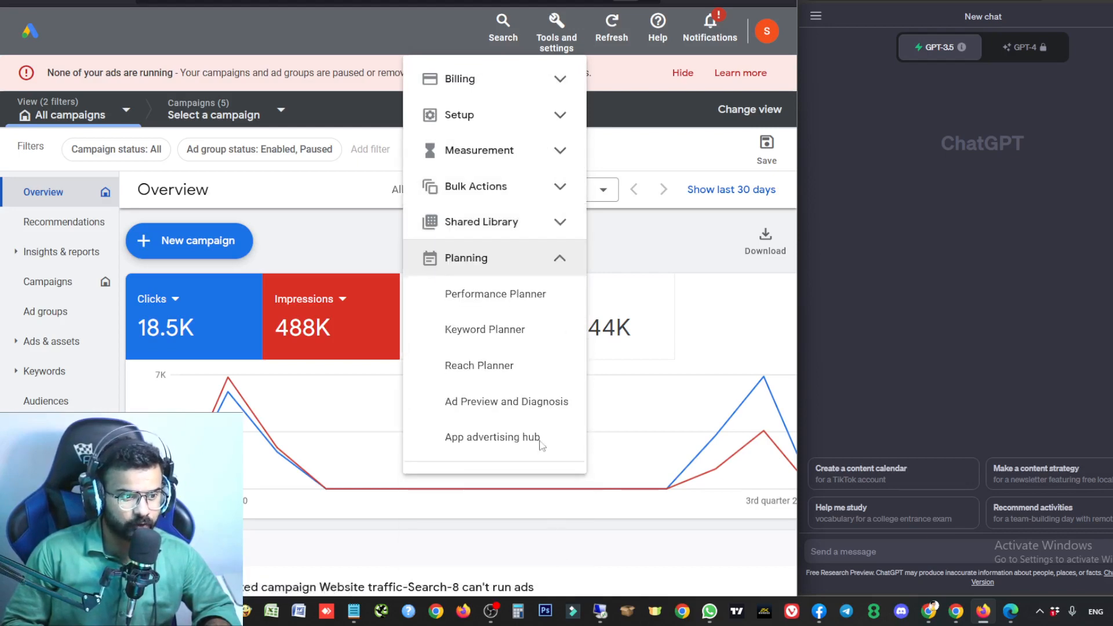
right_click(494, 329)
click(550, 337)
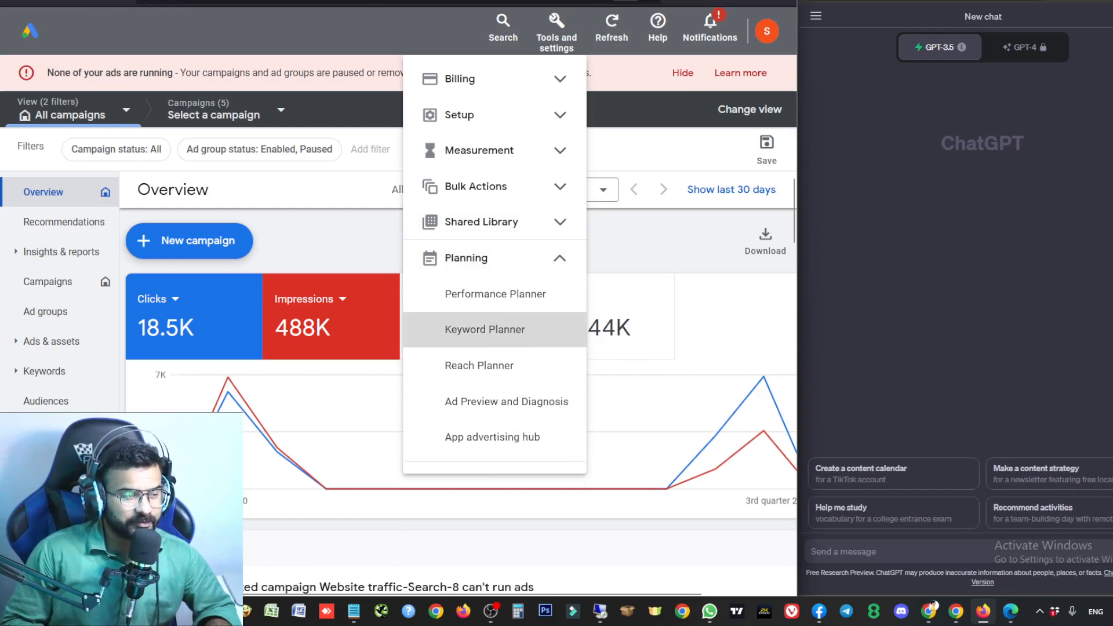
Load the website netspeed.pk in a new browser tab.
key(ctrl+t)
text(ne)
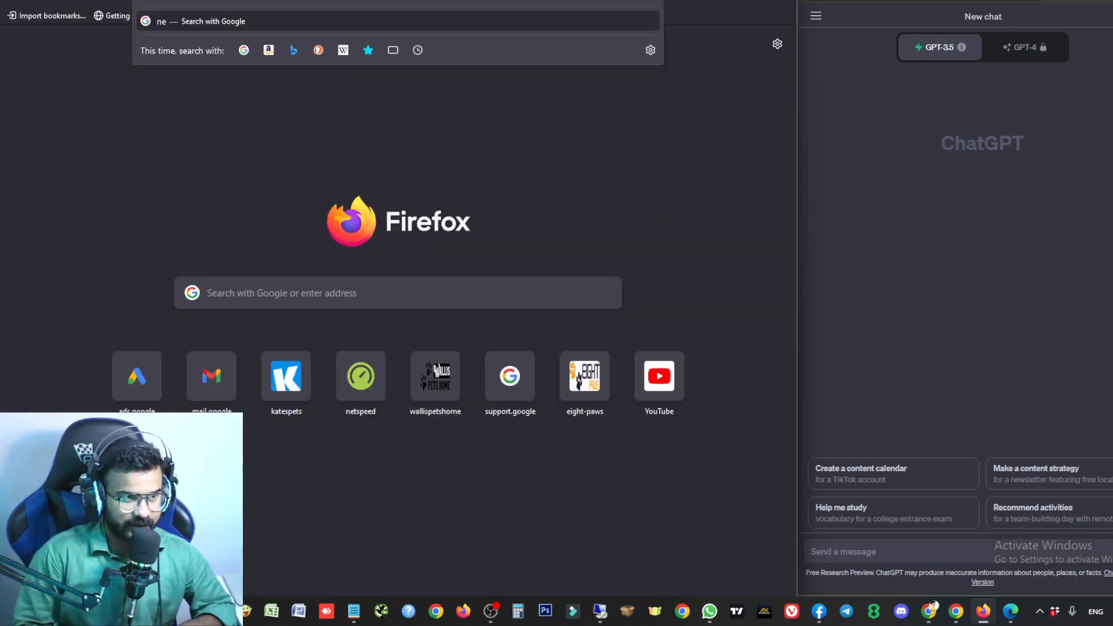
text(tspeed.pk)
key(Return)
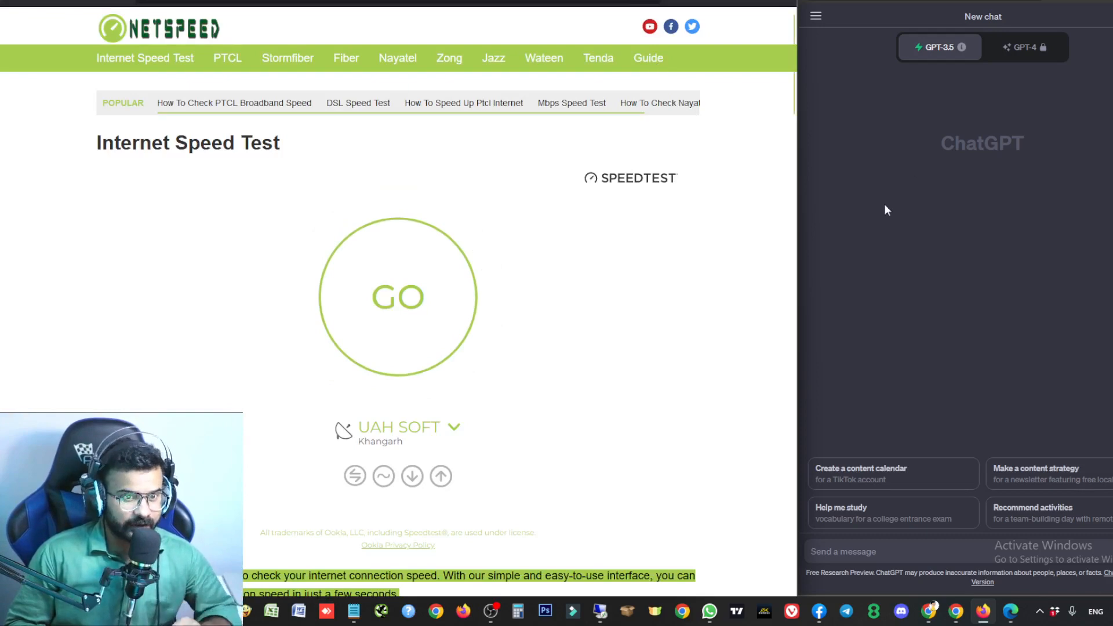
click(943, 266)
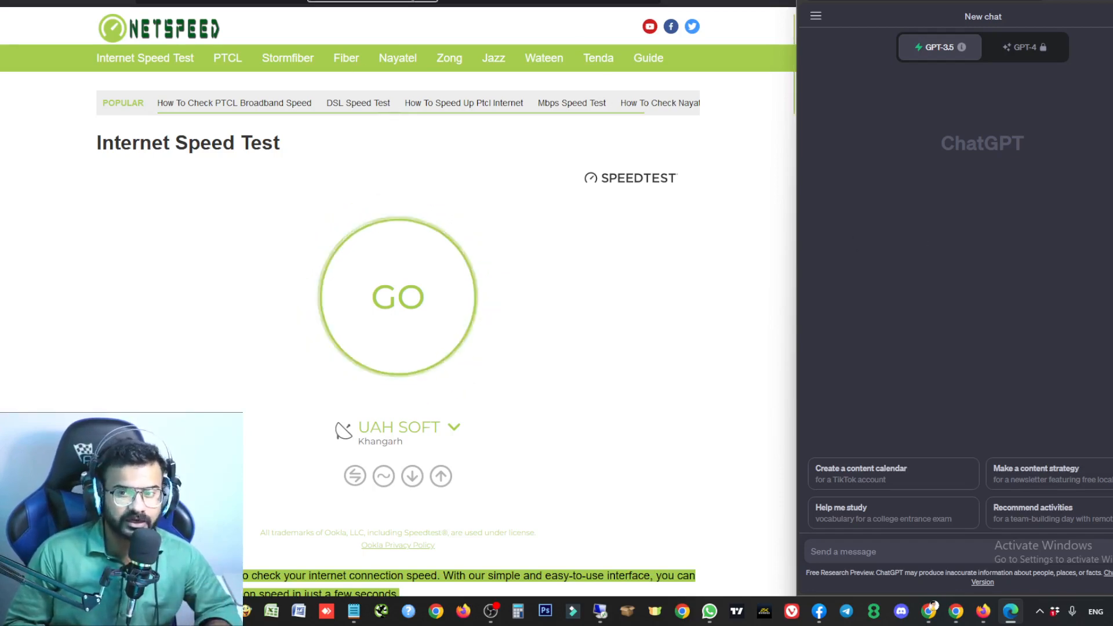
Return to Keyword Planner, start discovering new keywords from keyword input, and hide the account-paused notice.
click(307, 2)
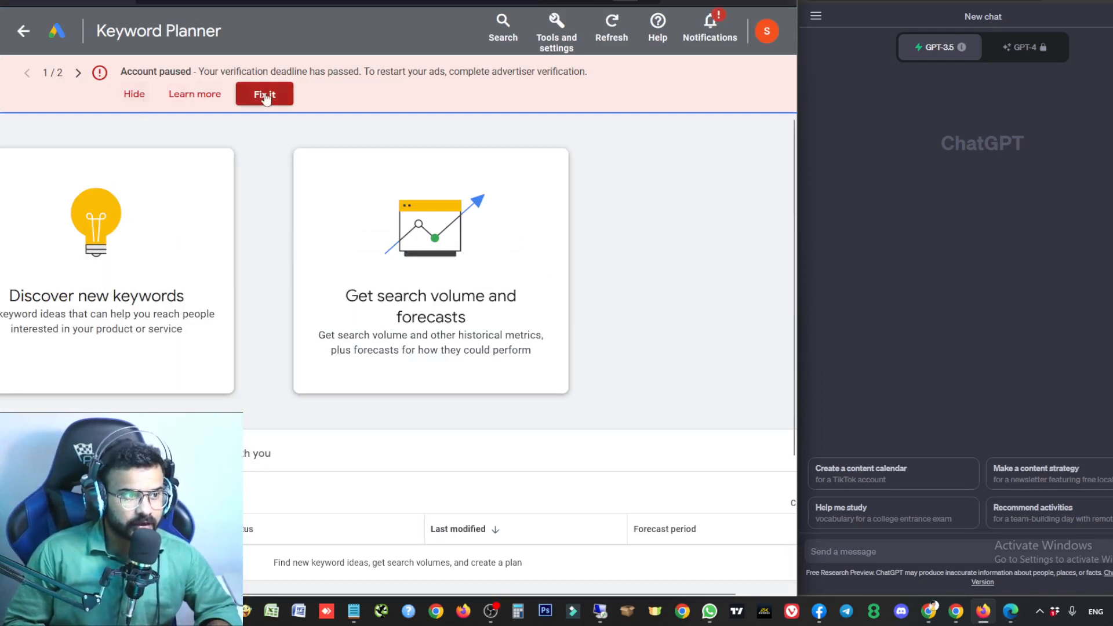
click(111, 294)
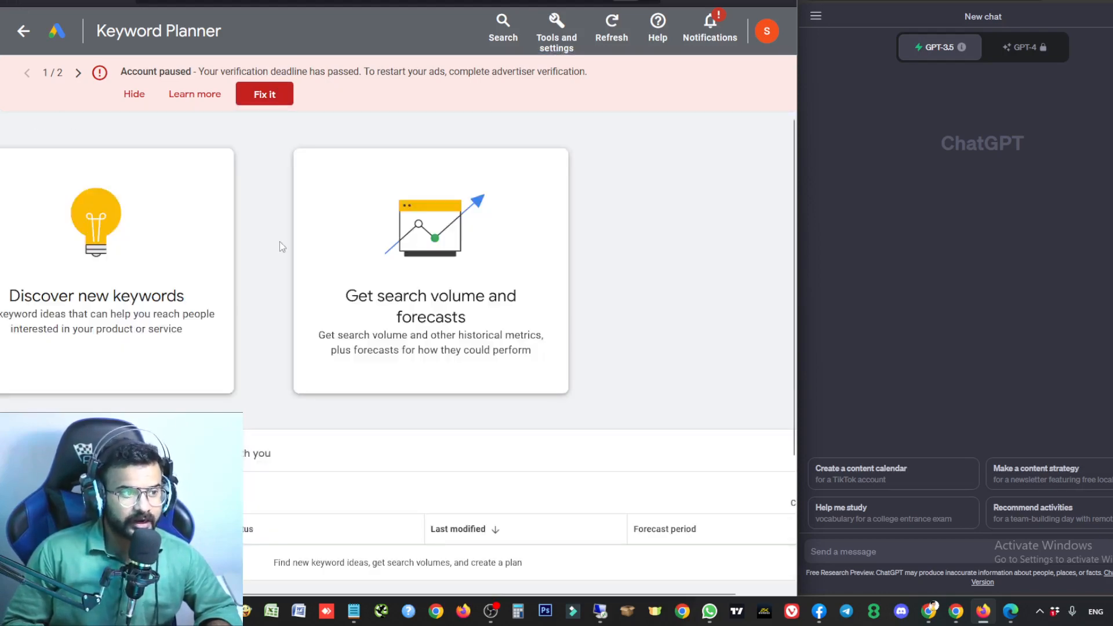
click(124, 318)
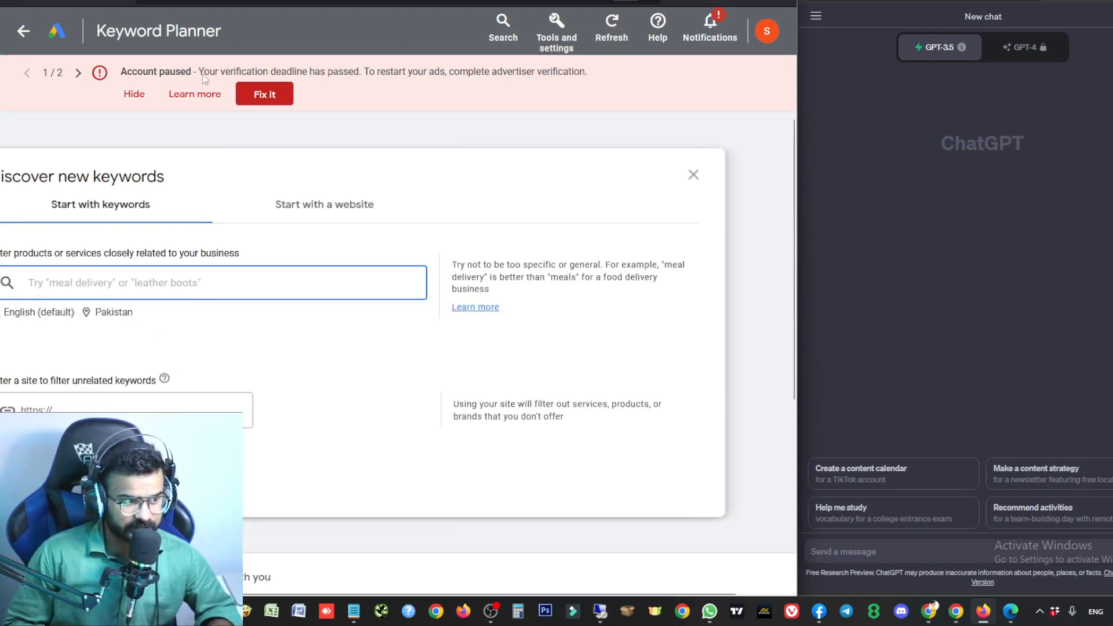
click(134, 93)
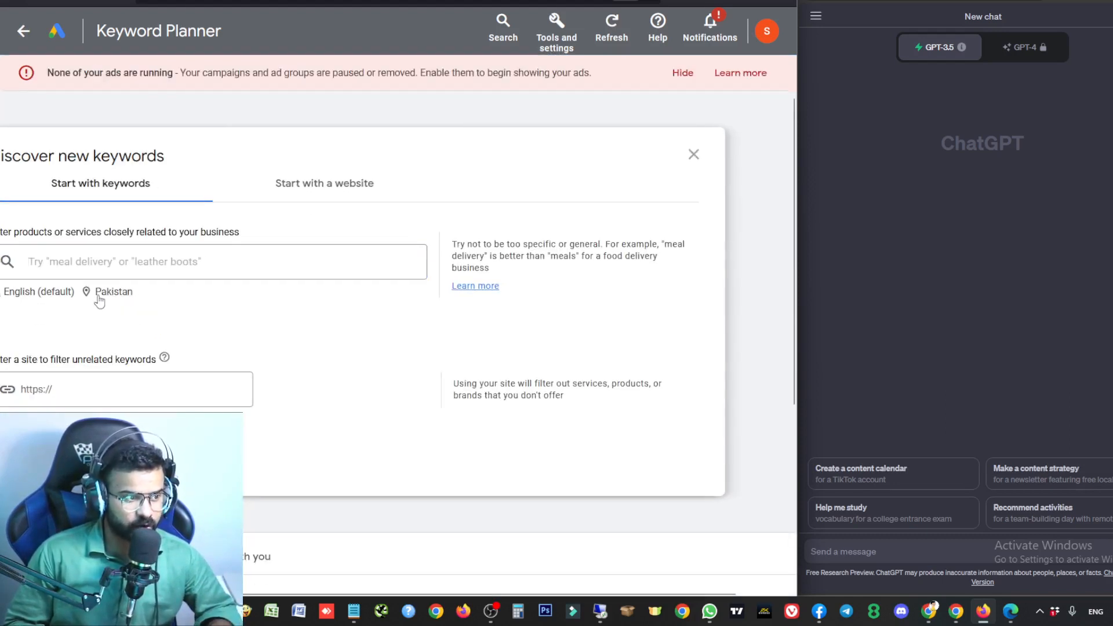
Get keyword ideas for "internet speed test" in English for Pakistan.
click(137, 266)
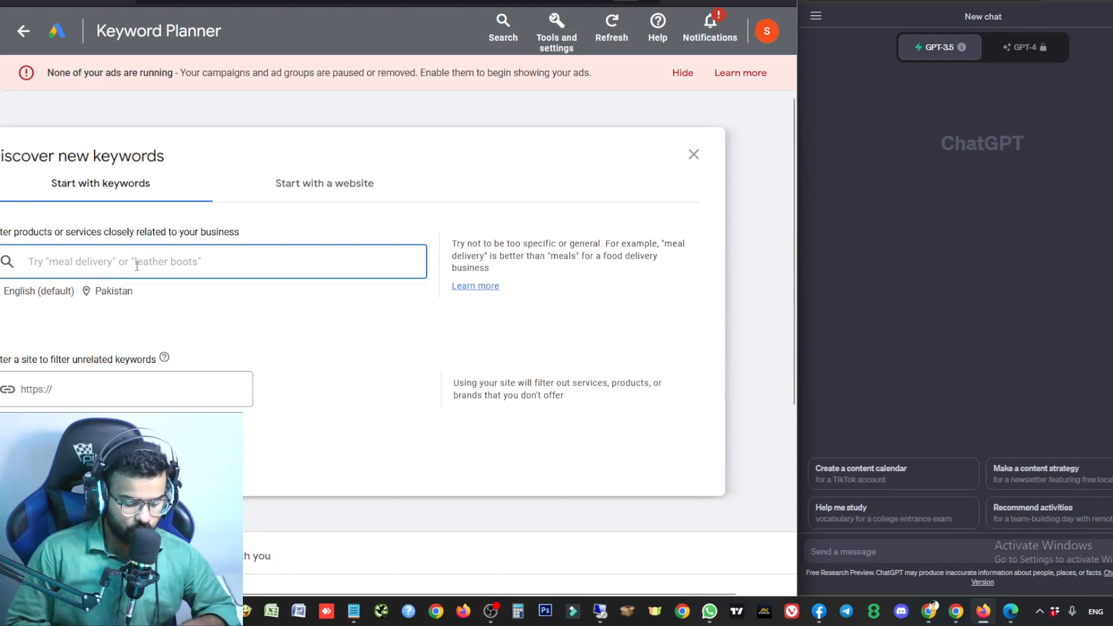
text(internet)
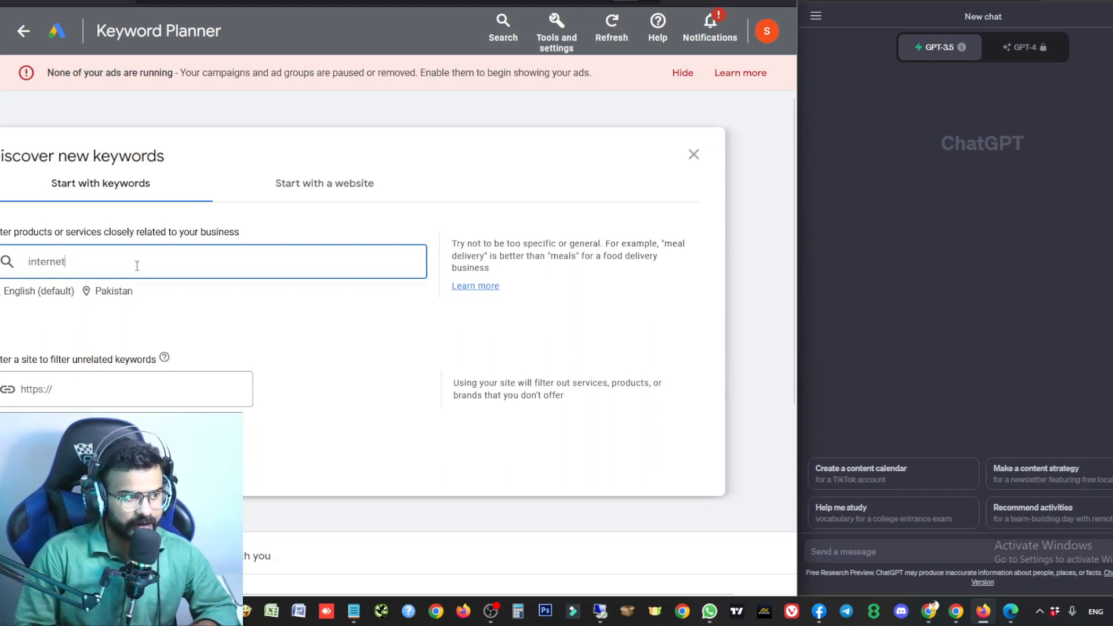
text( speed test)
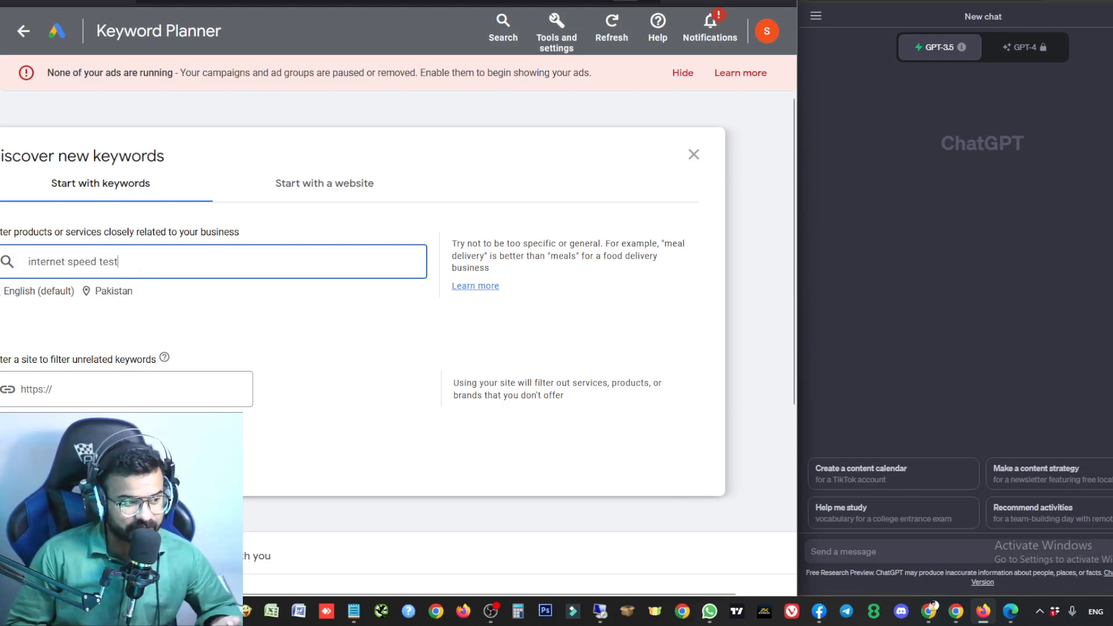
click(29, 465)
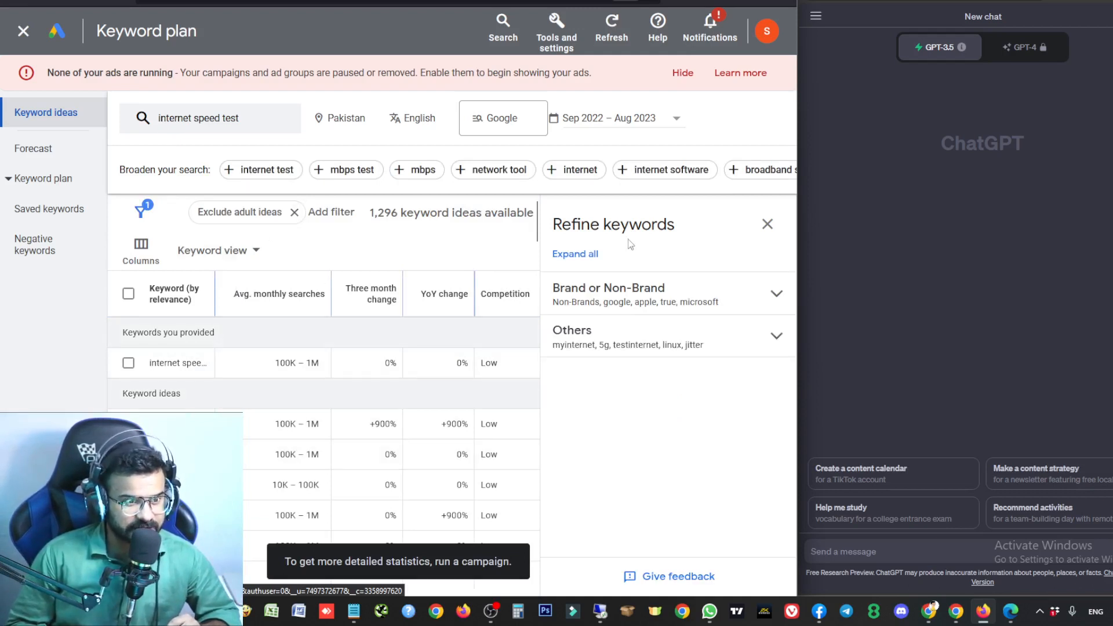
Close the keyword refinement options and widen the Keyword column of the results table so full keywords fit.
click(760, 227)
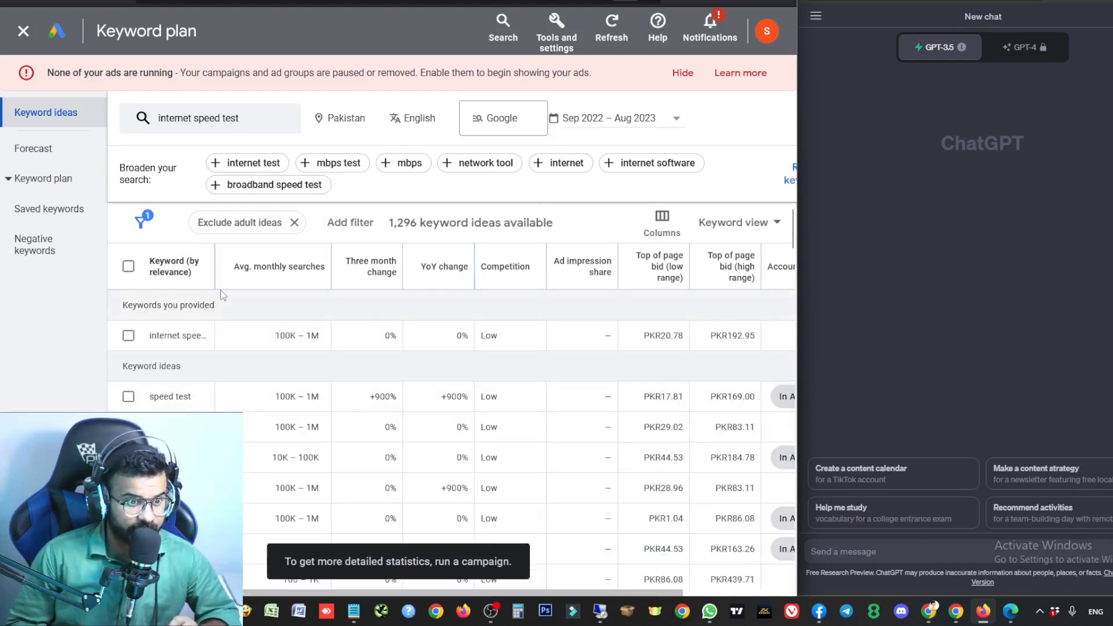
drag(215, 262, 262, 260)
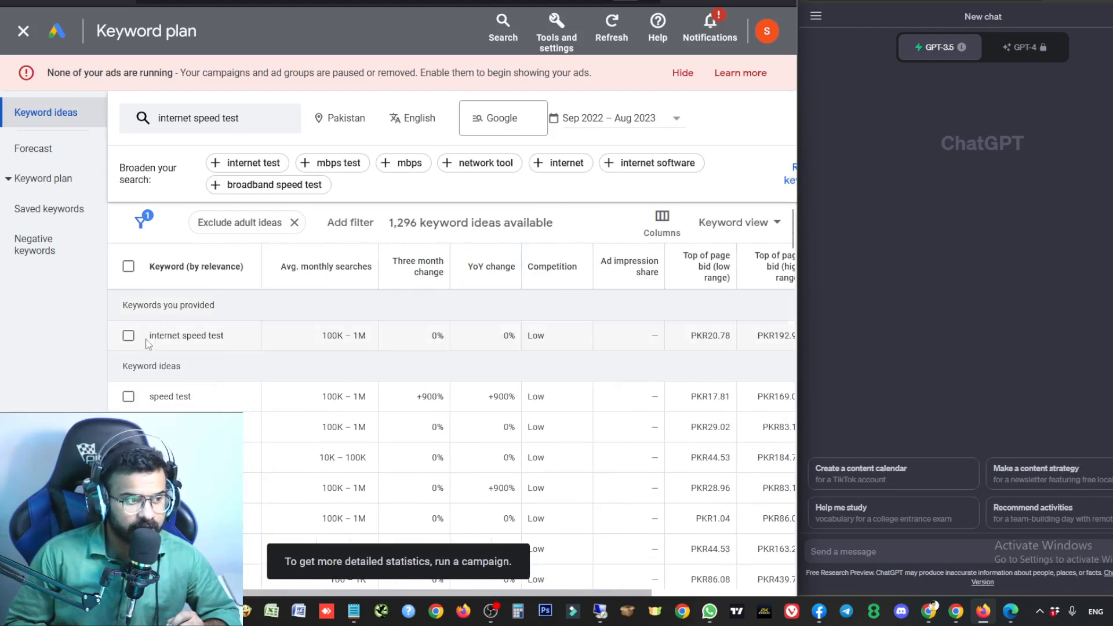
Examine the low-range and high-range top of page bids for the keyword "internet speed test".
drag(146, 343, 224, 334)
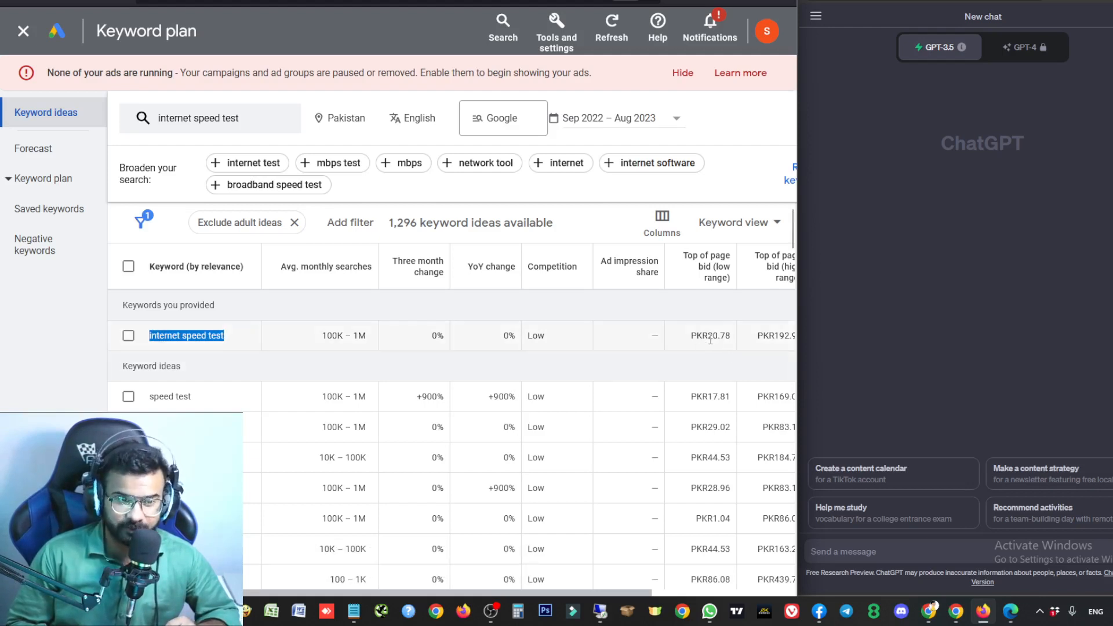
drag(707, 336, 726, 336)
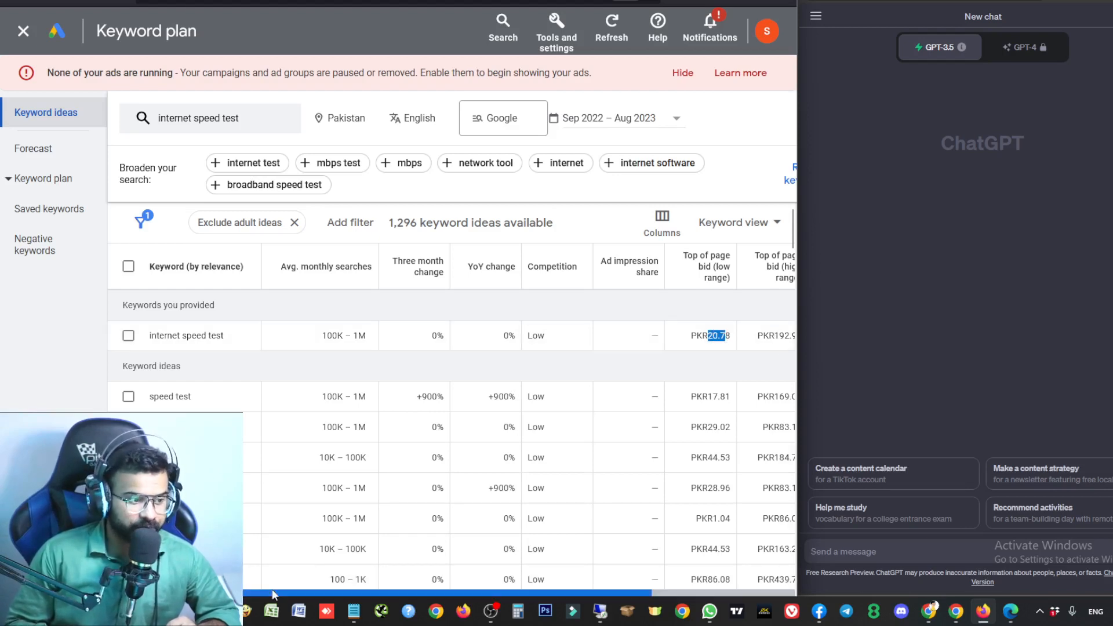
drag(277, 589, 283, 589)
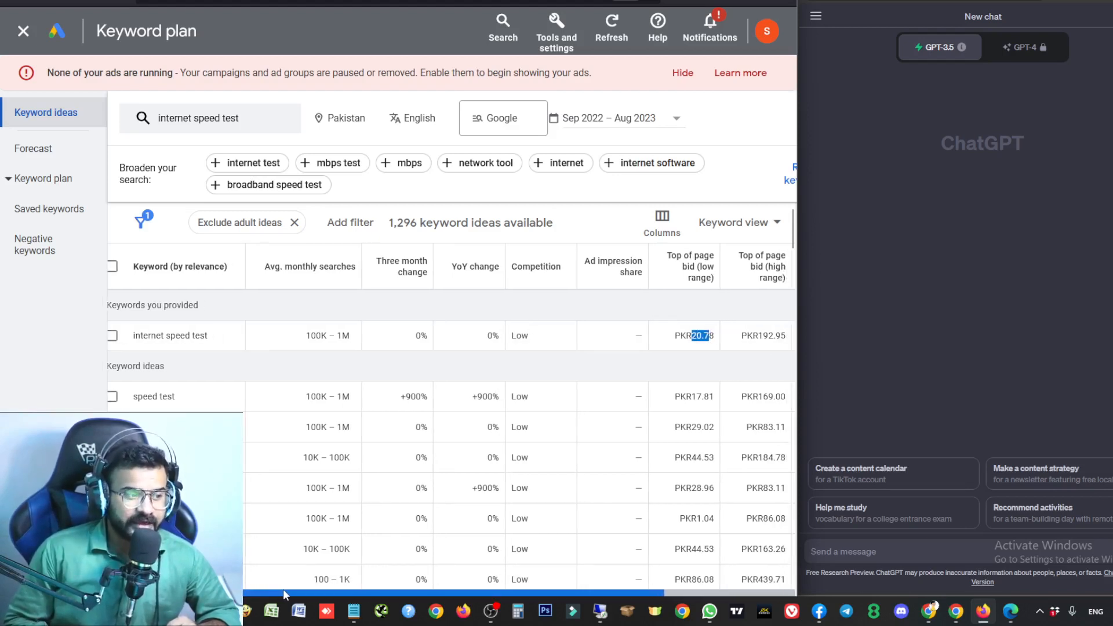
click(703, 339)
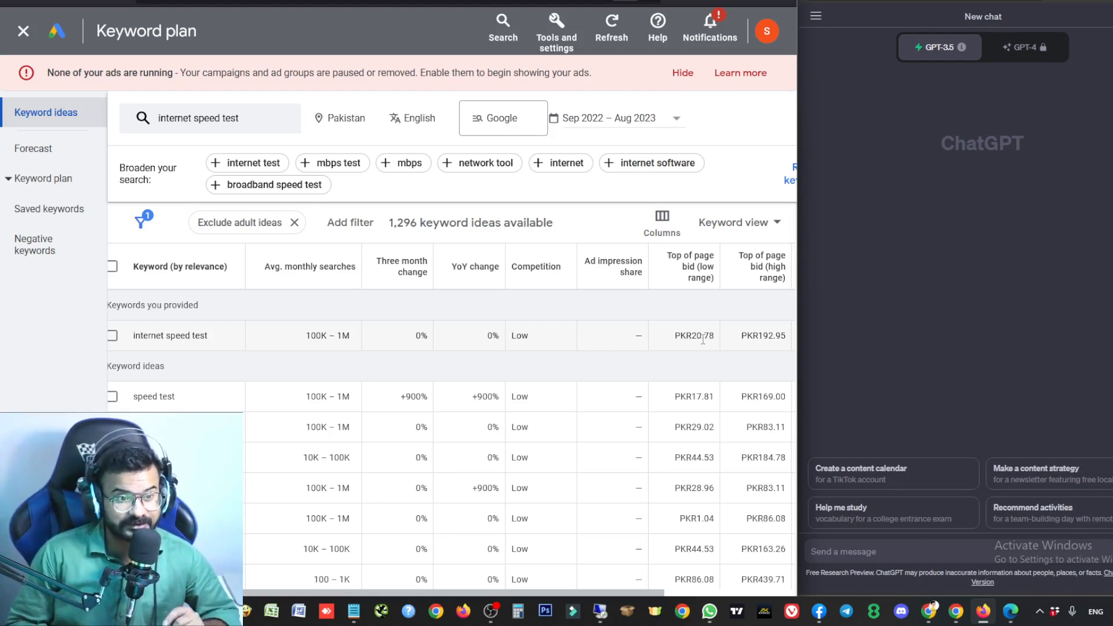
drag(695, 336, 710, 335)
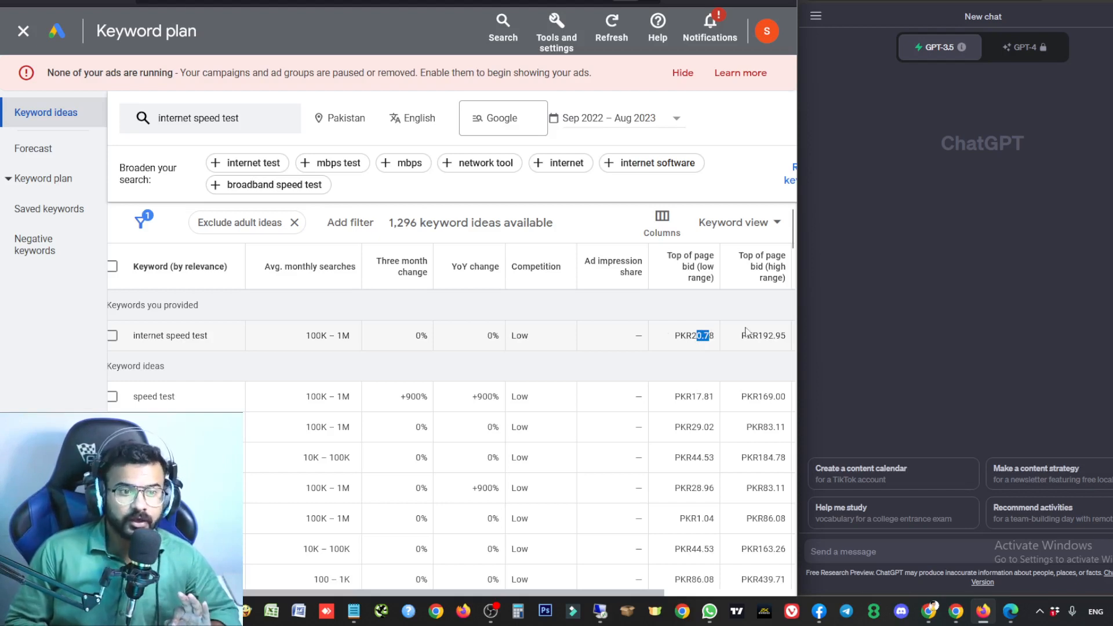
drag(758, 336, 774, 336)
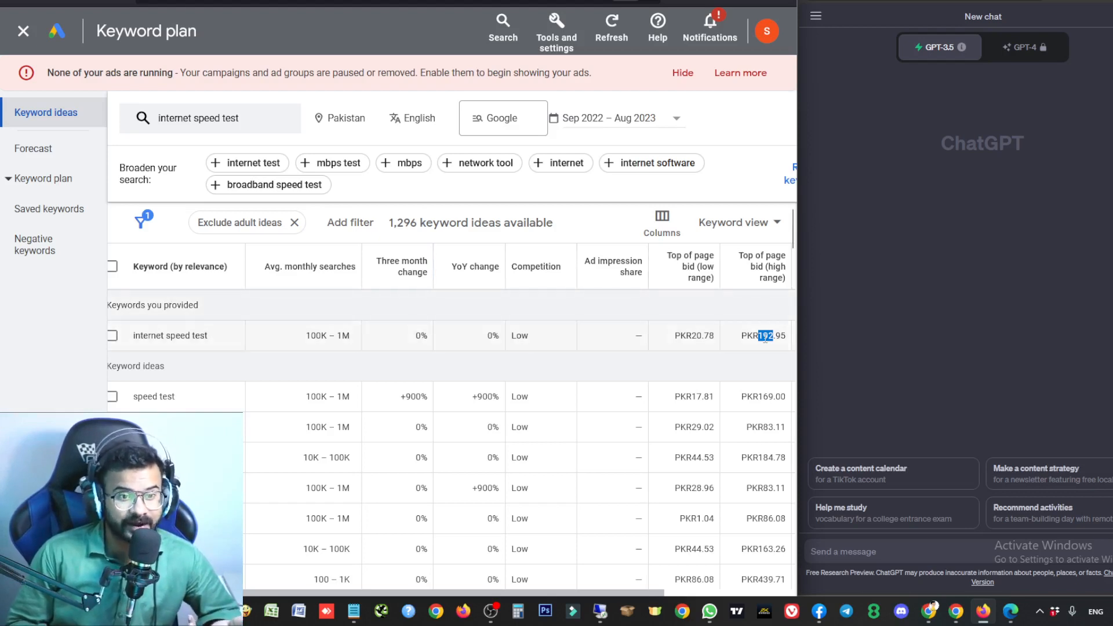
drag(741, 335, 777, 334)
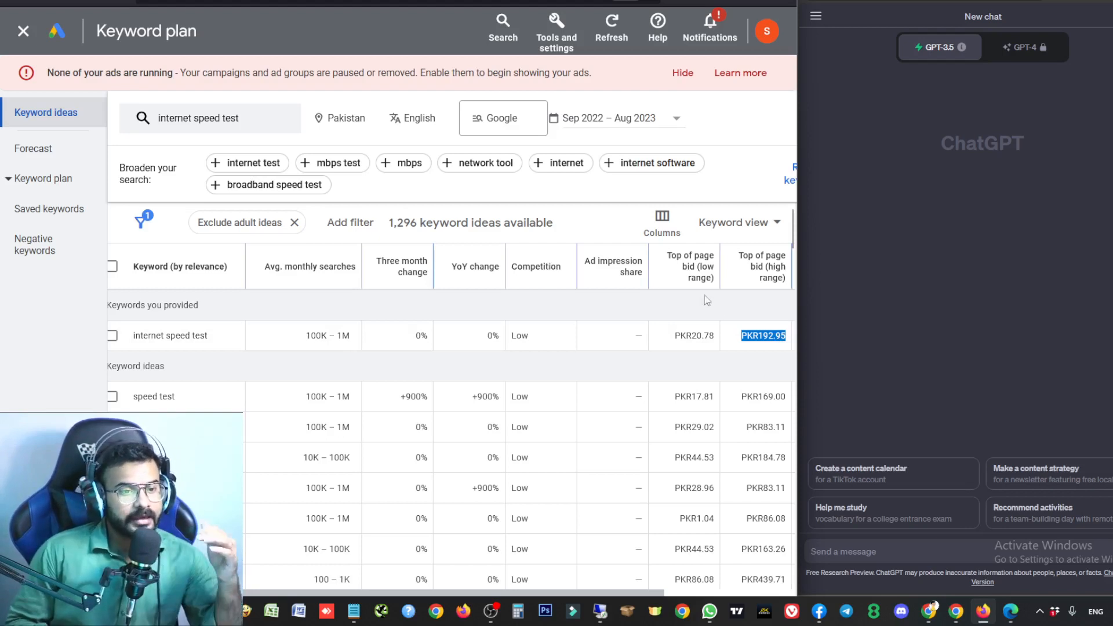
drag(692, 335, 765, 332)
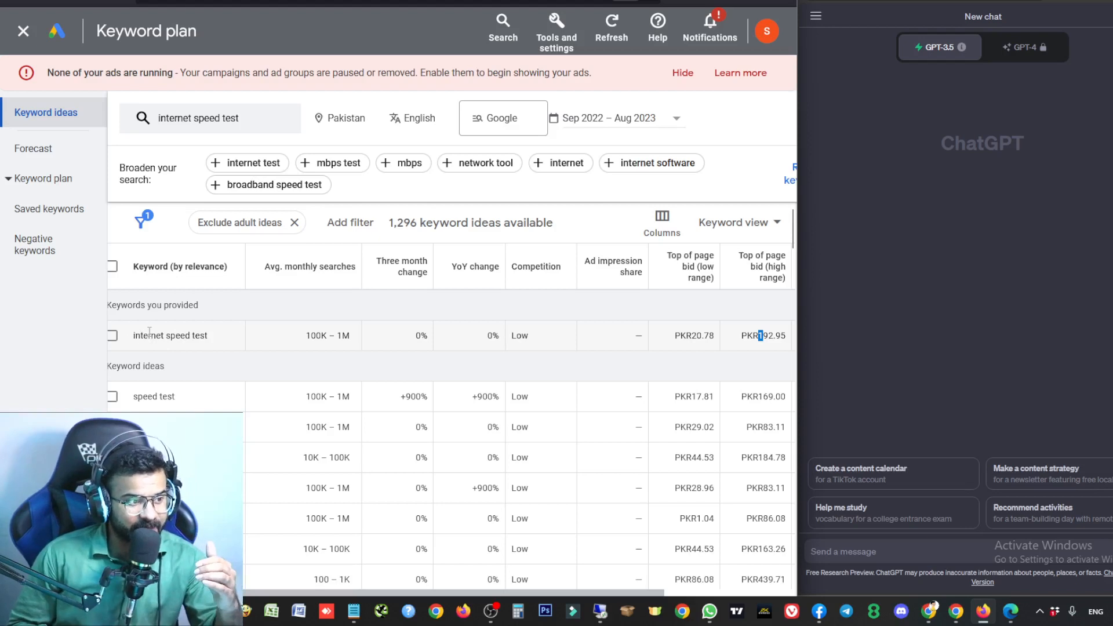
Review the related keyword ideas further down the list, comparing their monthly searches and top of page bids.
drag(133, 336, 209, 333)
scroll(209, 335, down, 5)
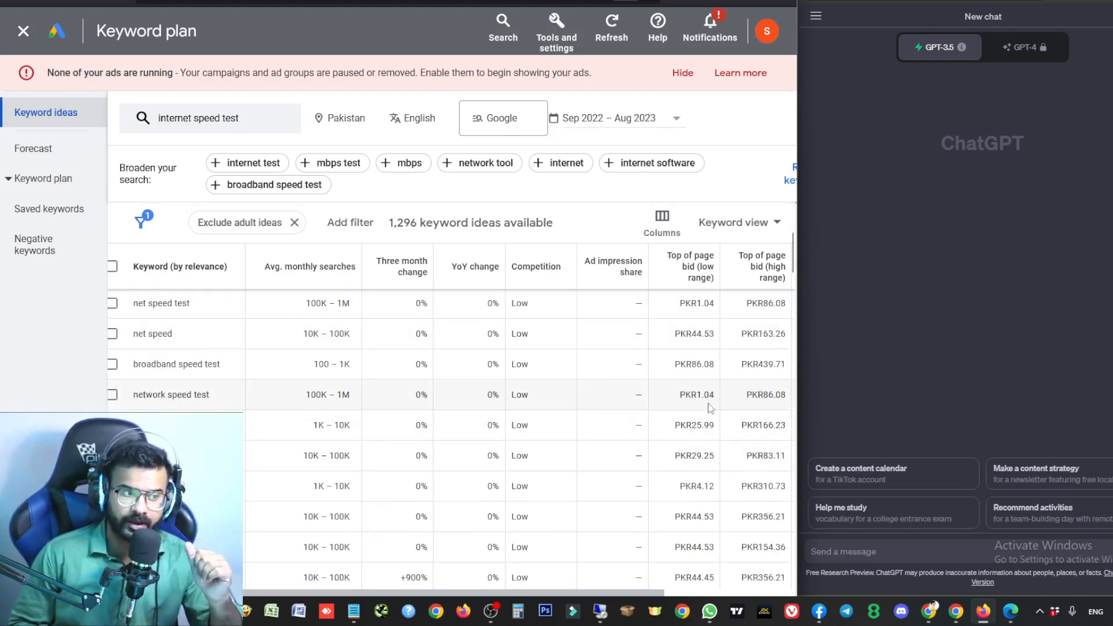
scroll(211, 394, down, 2)
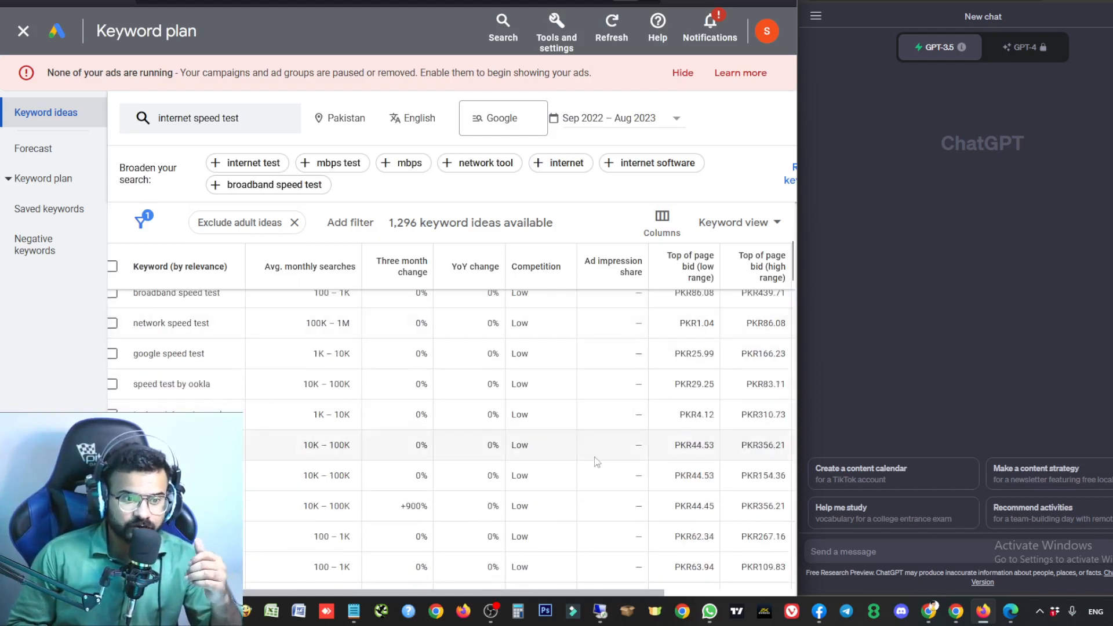
scroll(657, 478, down, 4)
scroll(658, 478, down, 4)
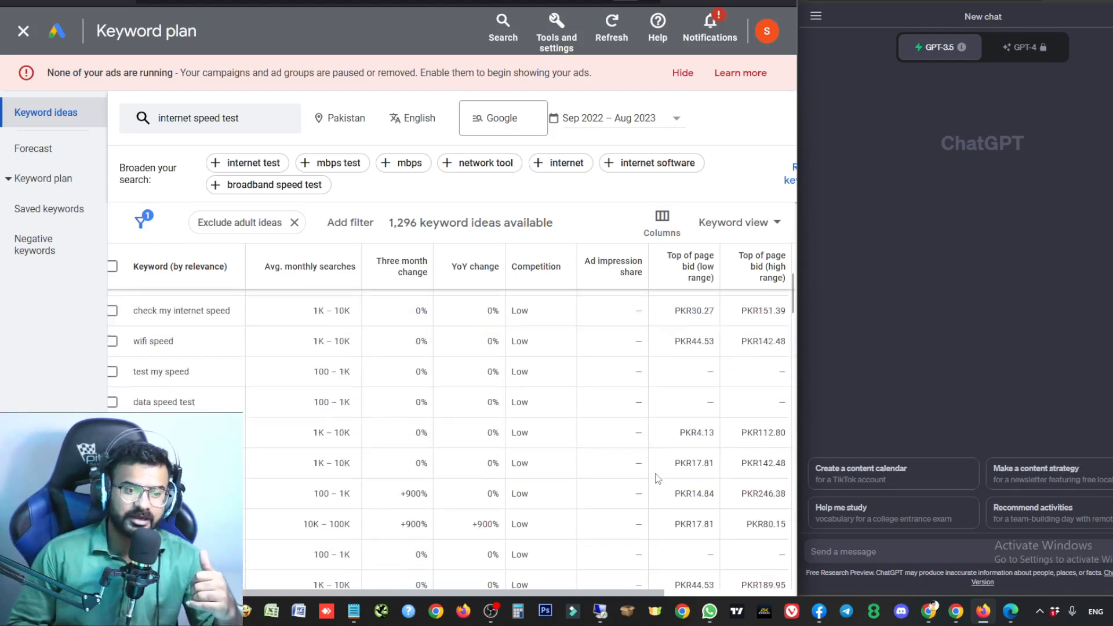
scroll(696, 433, down, 5)
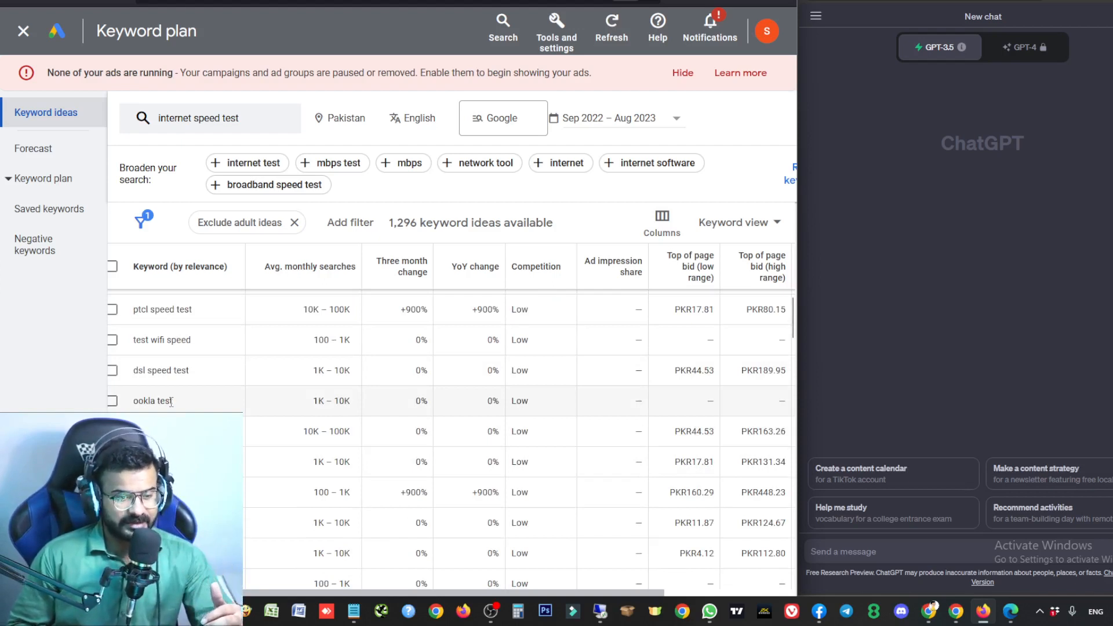
Review the keyword ideas and their average monthly searches again, returning to "internet speed test" at the head of the list.
scroll(170, 401, up, 4)
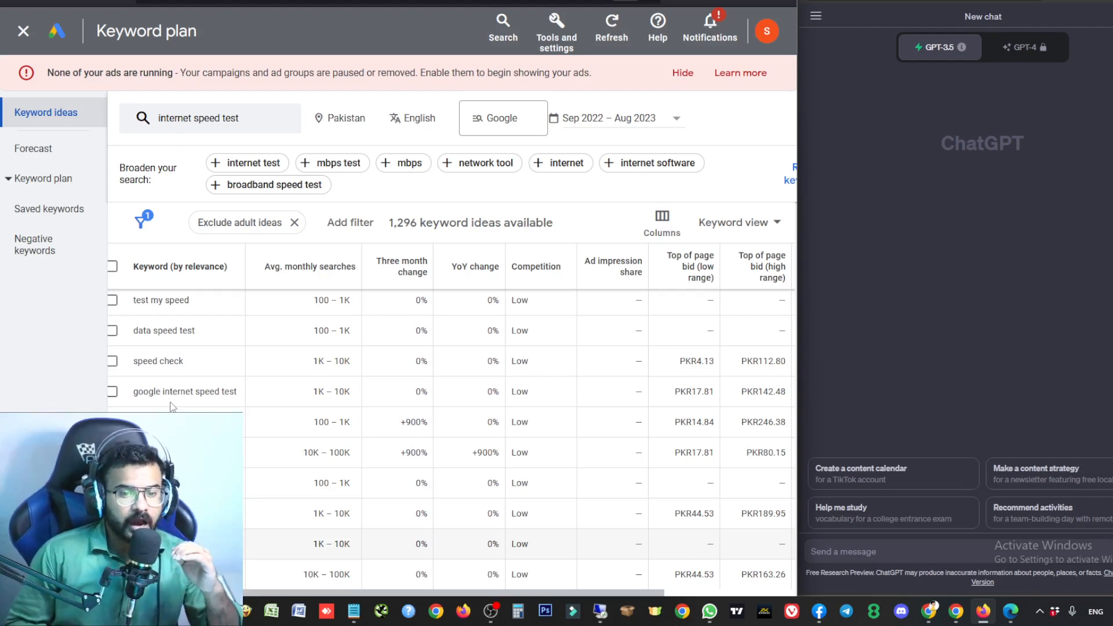
scroll(171, 406, up, 8)
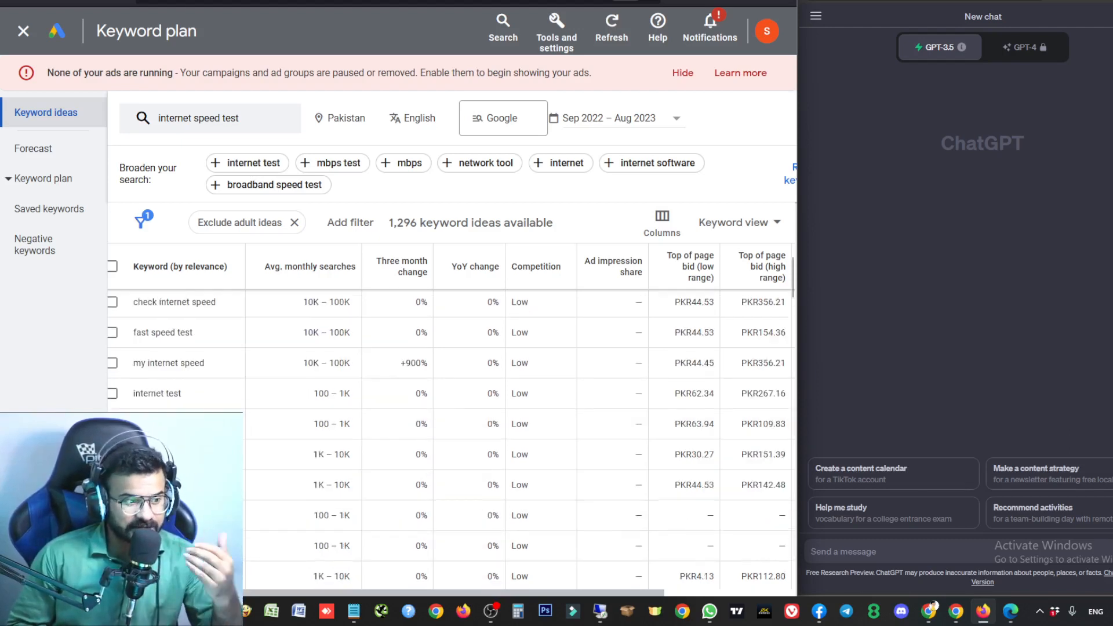
scroll(171, 406, up, 2)
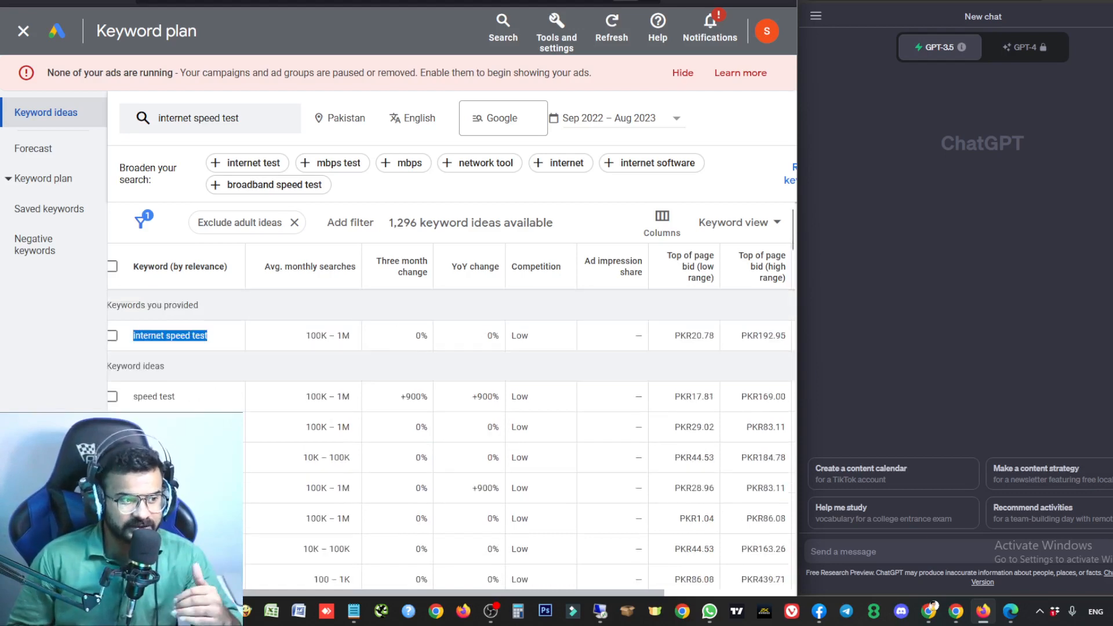
scroll(449, 435, down, 10)
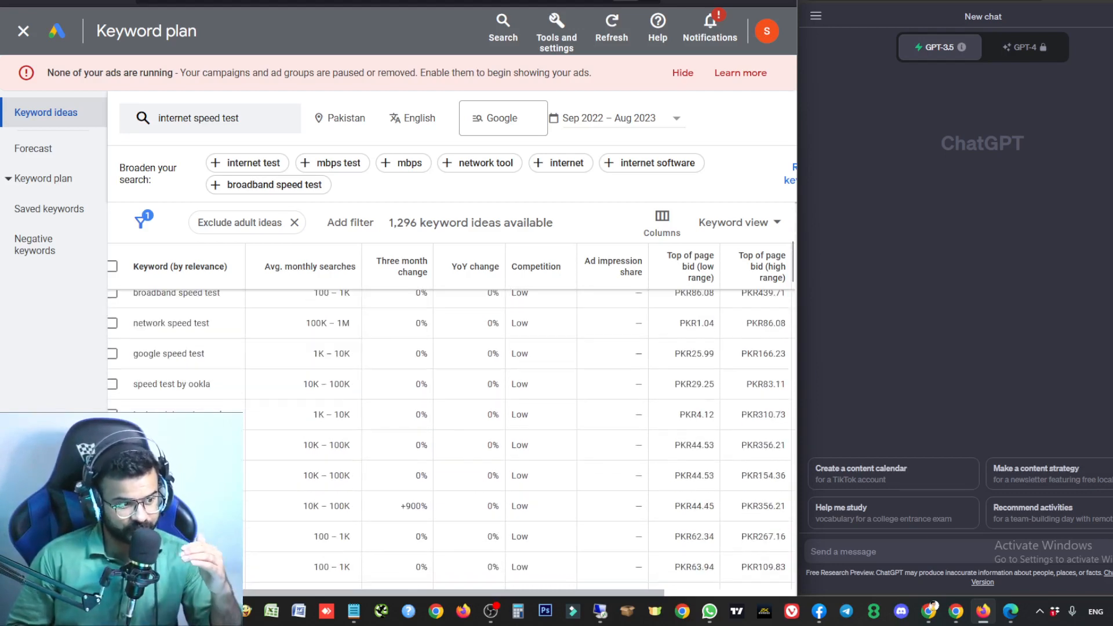
scroll(449, 435, down, 5)
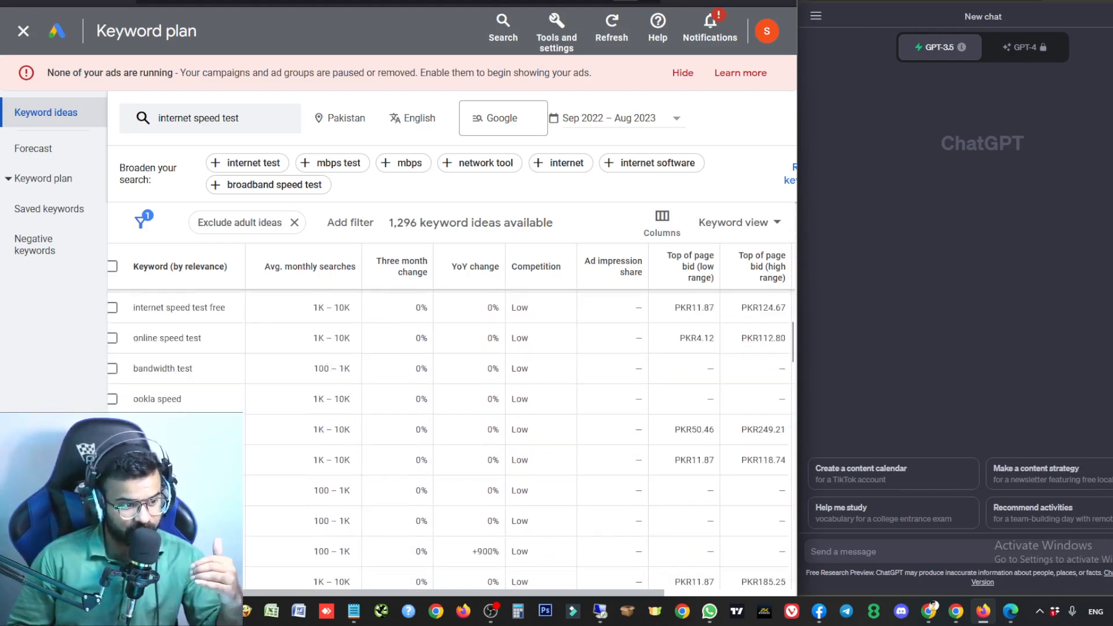
scroll(450, 435, up, 5)
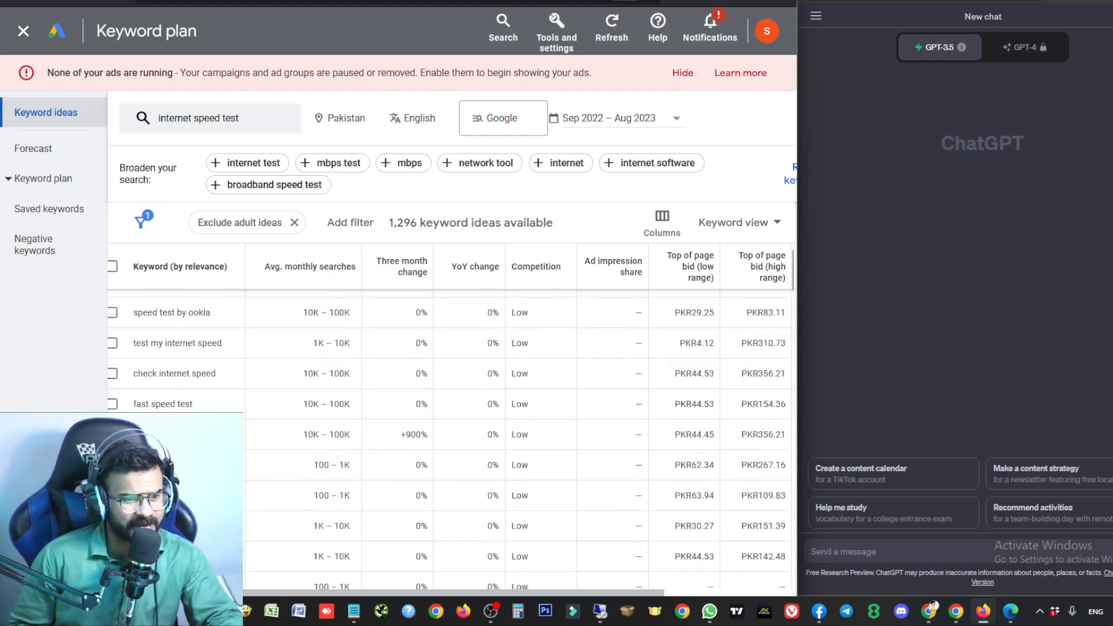
scroll(450, 434, up, 10)
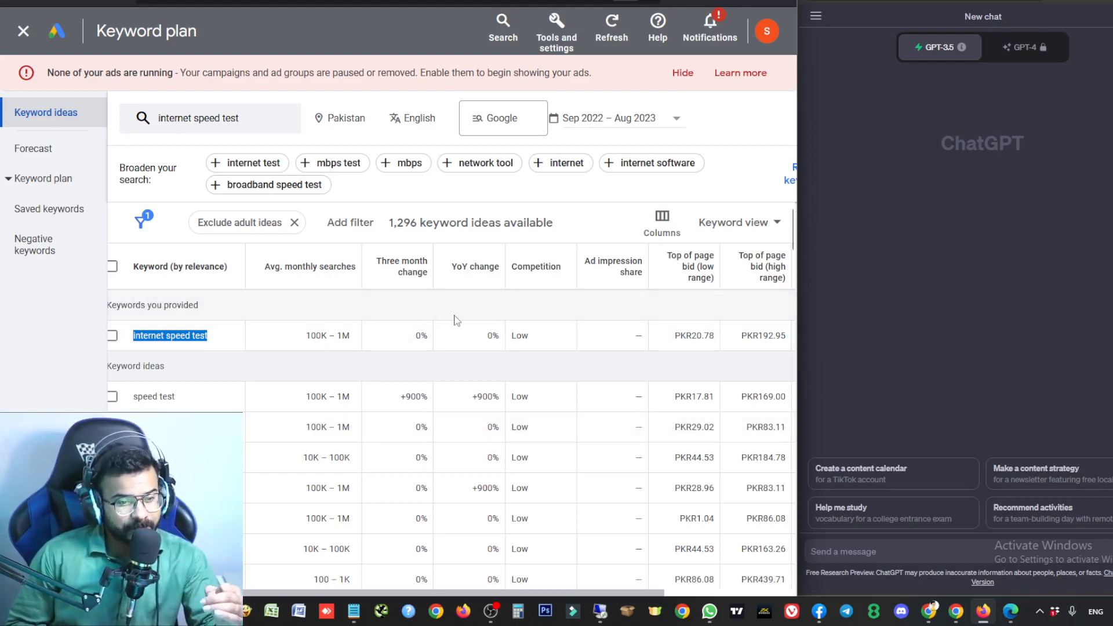
Compare the high-range top of page bids of the first keyword ideas and highlight the low-range bid for "internet speed test".
scroll(733, 516, down, 2)
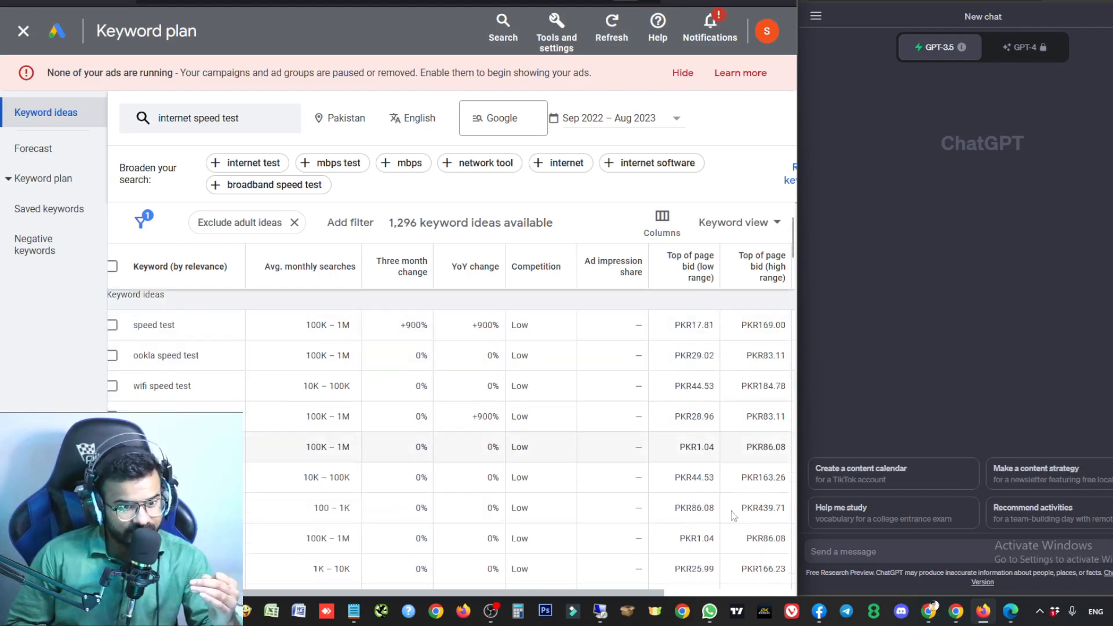
scroll(733, 516, down, 2)
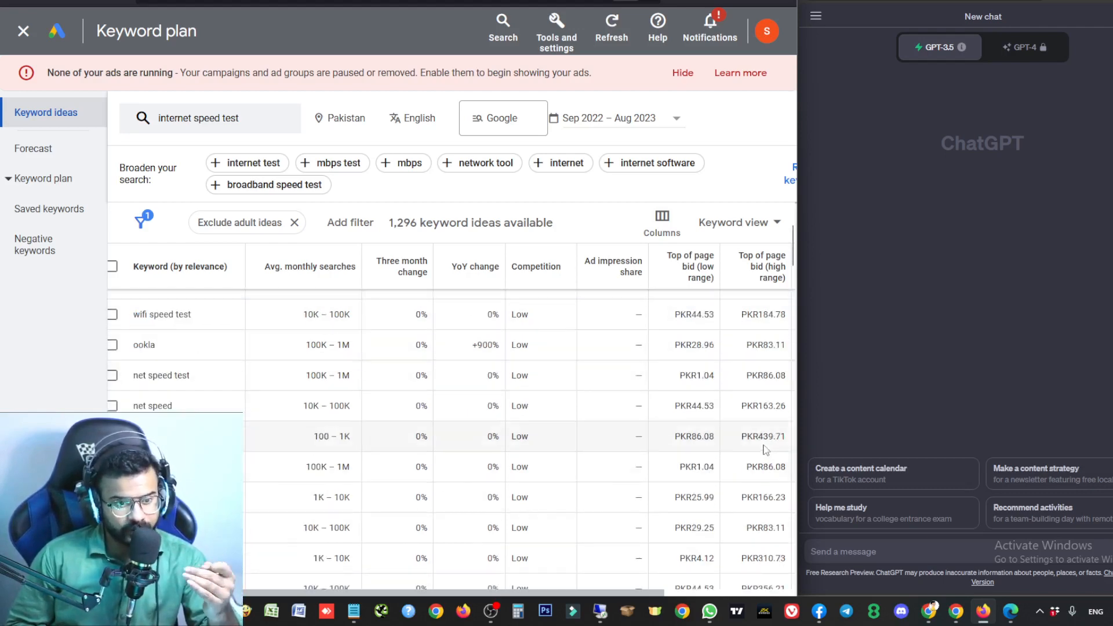
scroll(765, 449, up, 4)
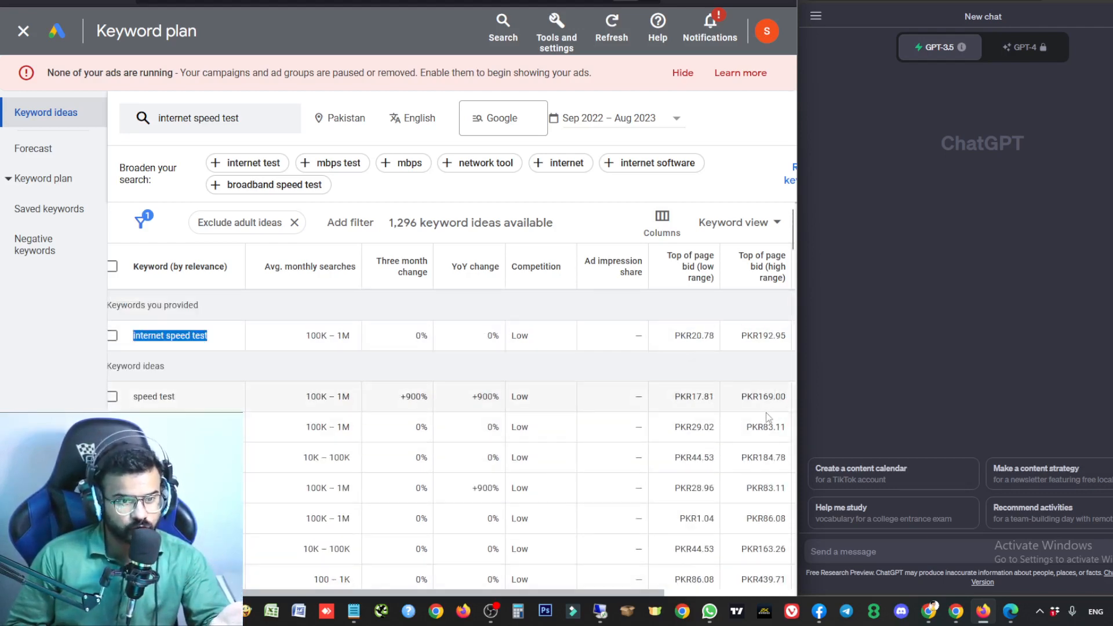
scroll(766, 416, down, 2)
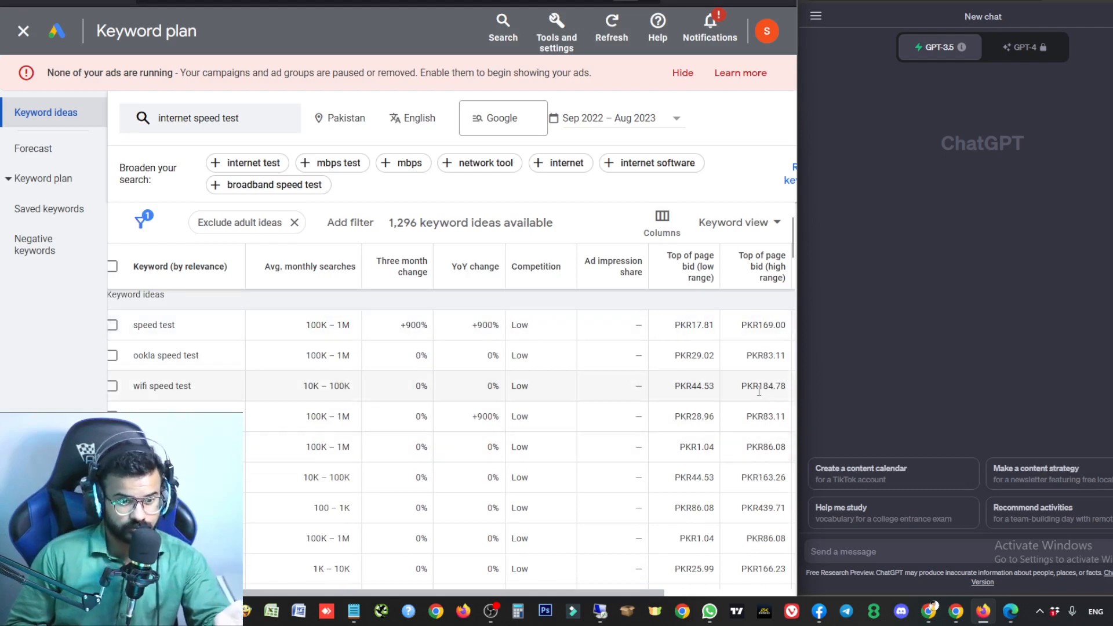
scroll(758, 391, down, 4)
scroll(754, 464, down, 2)
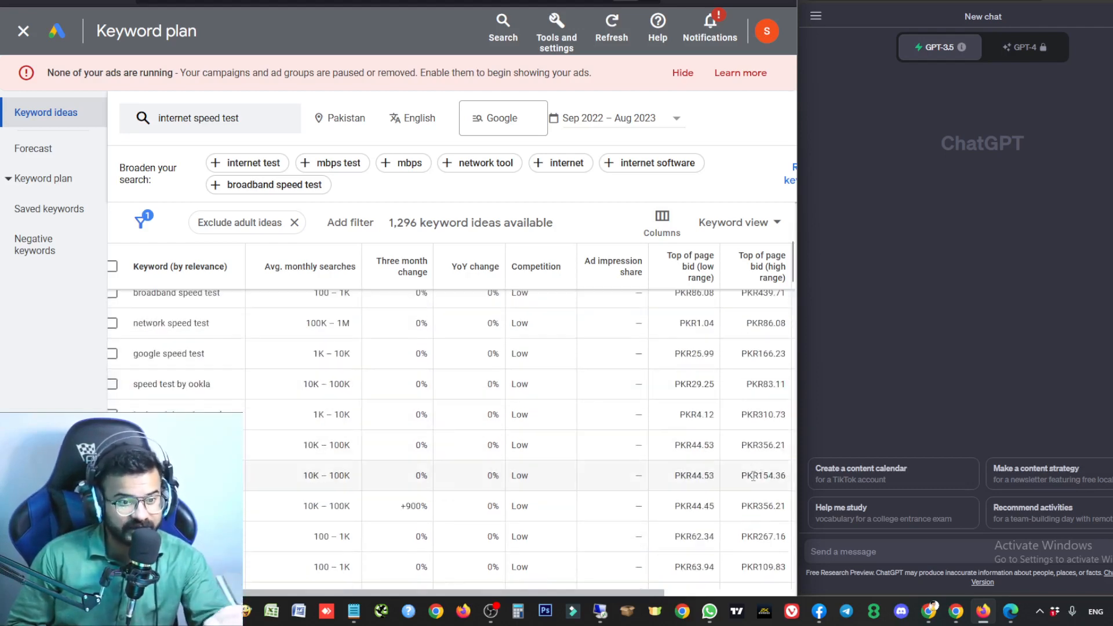
scroll(753, 475, up, 8)
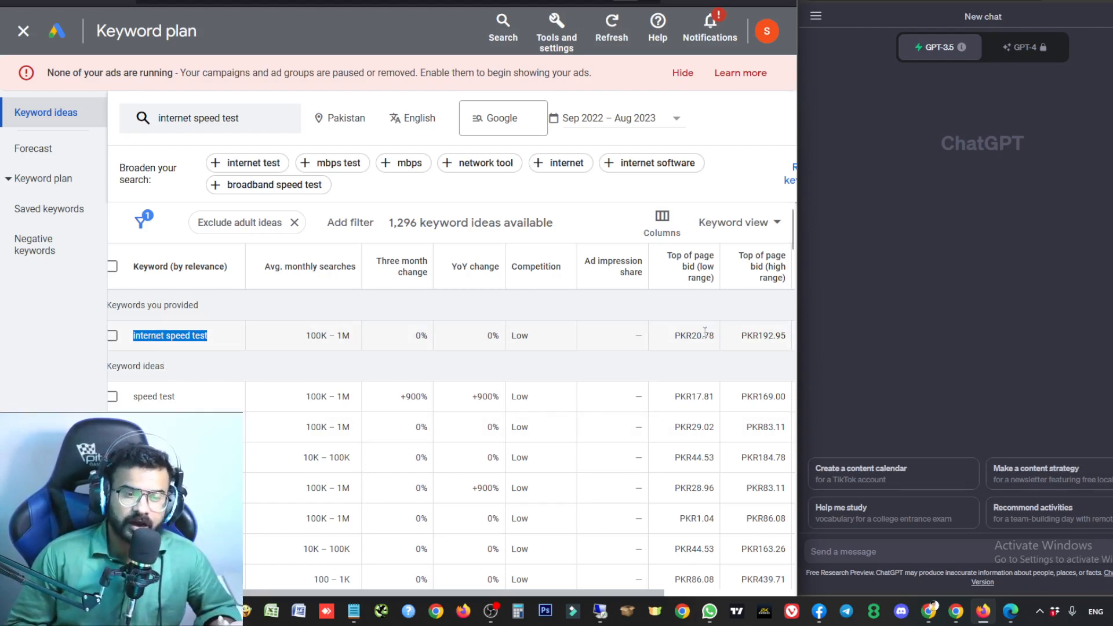
drag(691, 336, 714, 336)
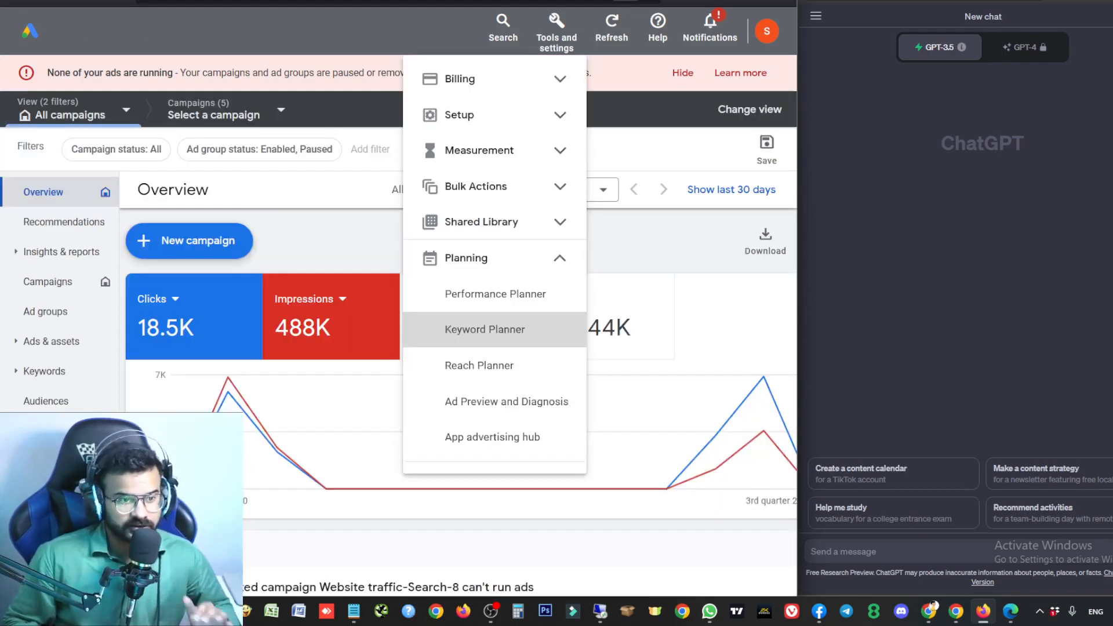
Start a new campaign from the account overview and choose to create it without a goal's guidance.
click(317, 182)
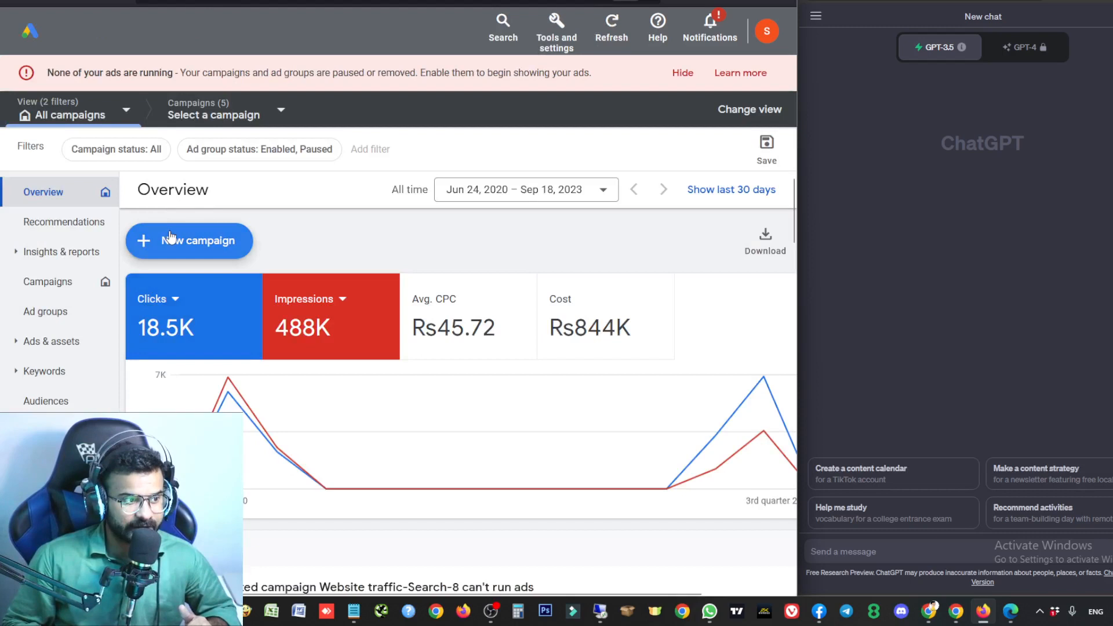
click(169, 238)
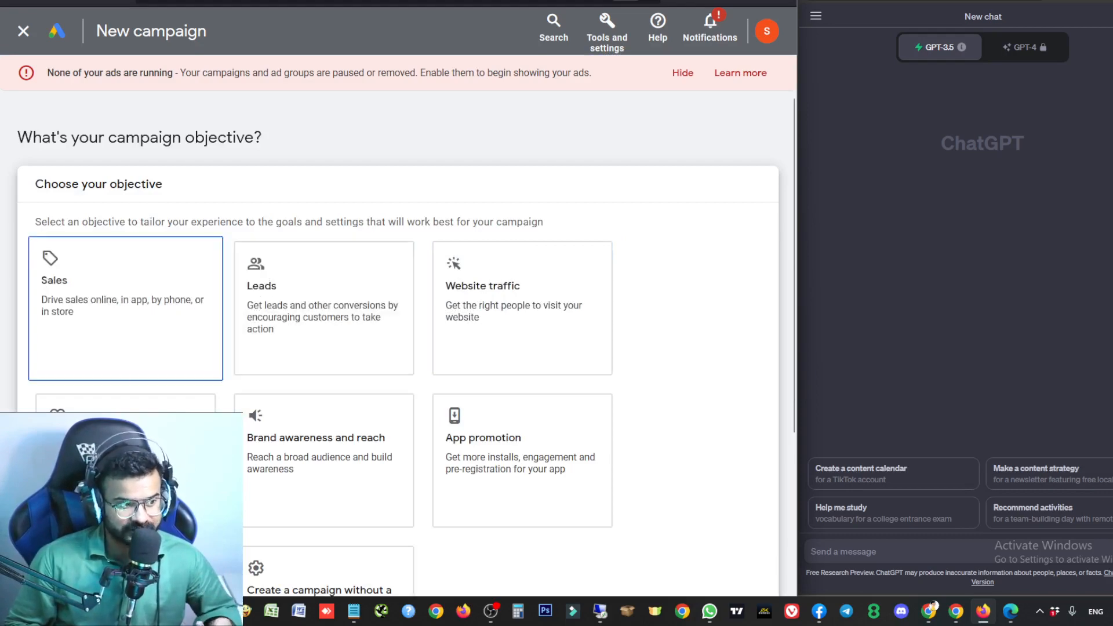
scroll(124, 338, down, 4)
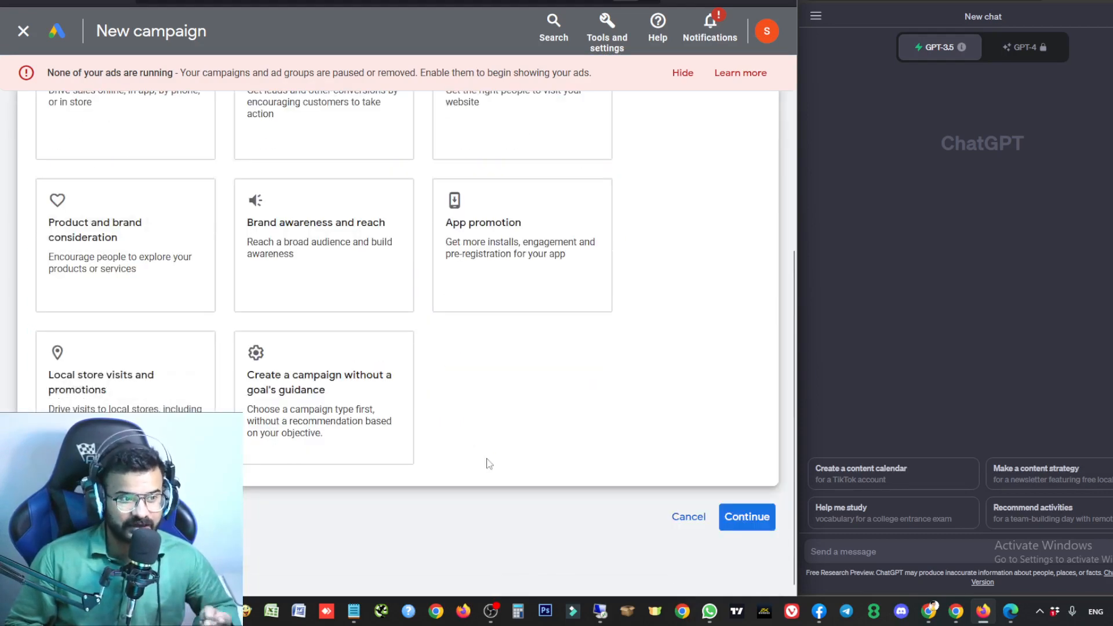
scroll(487, 459, up, 2)
scroll(487, 459, down, 2)
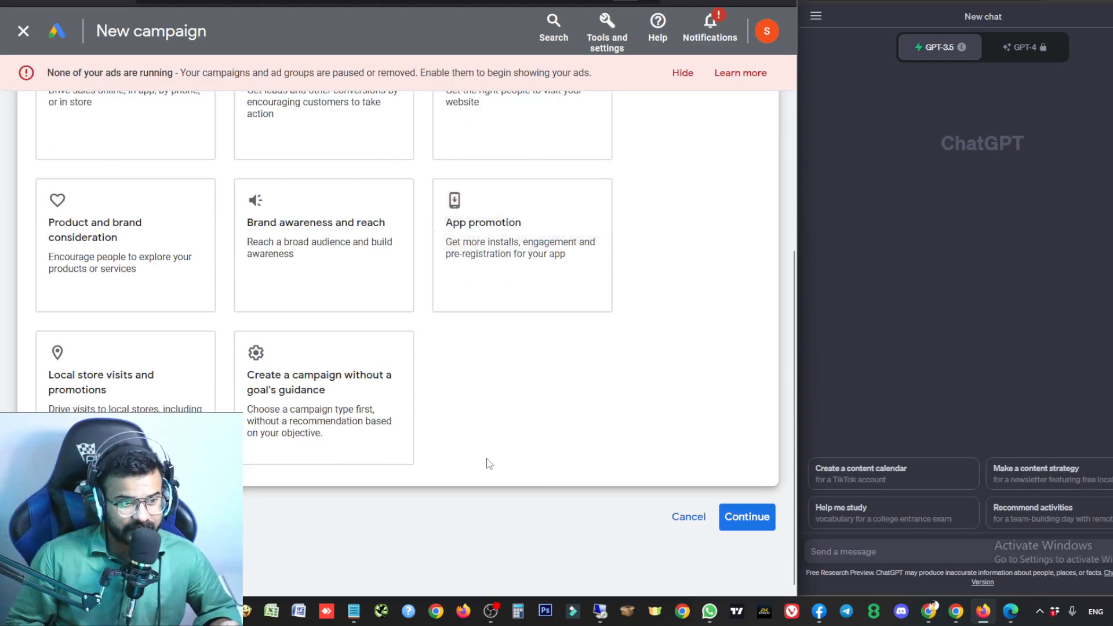
click(349, 394)
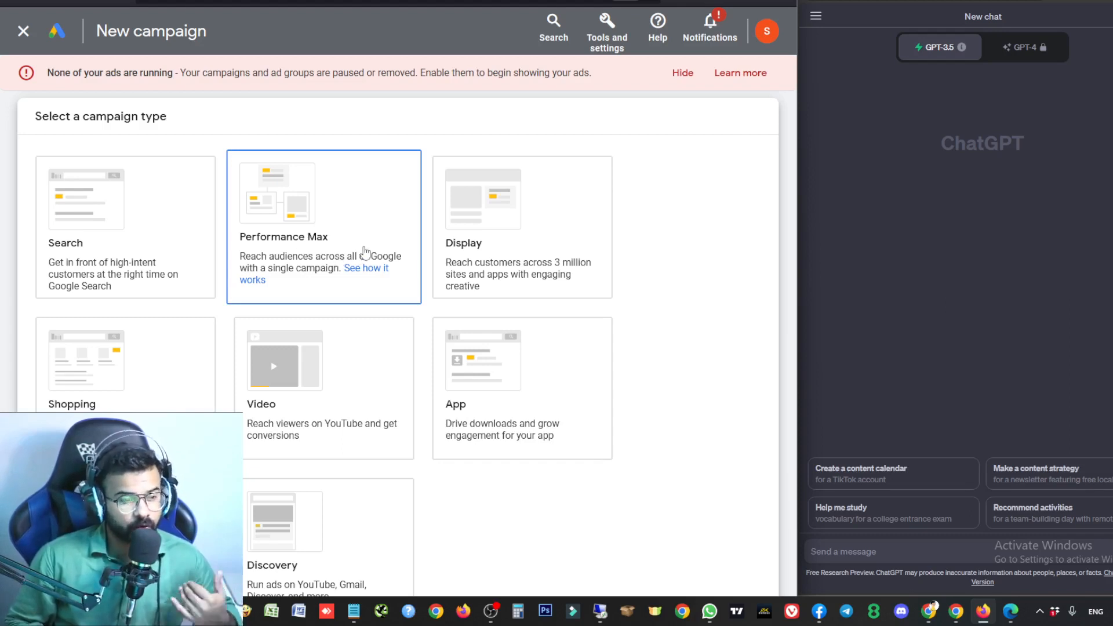
Choose Search as the campaign type, dismiss the conversion goals introduction and continue with the account-default conversion goals.
scroll(364, 253, down, 1)
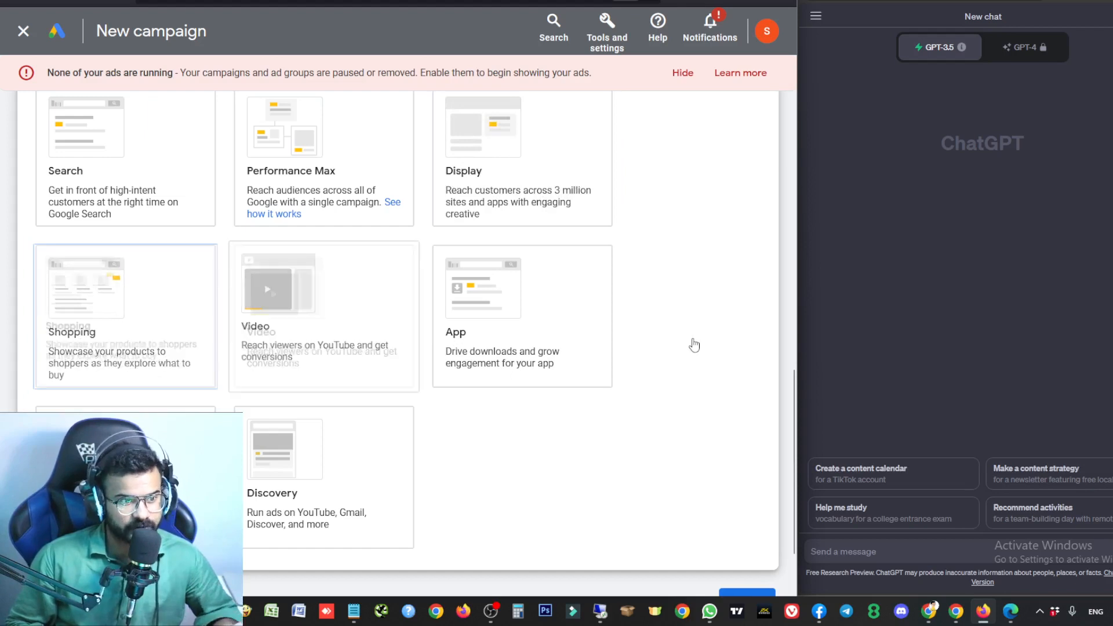
scroll(174, 371, up, 2)
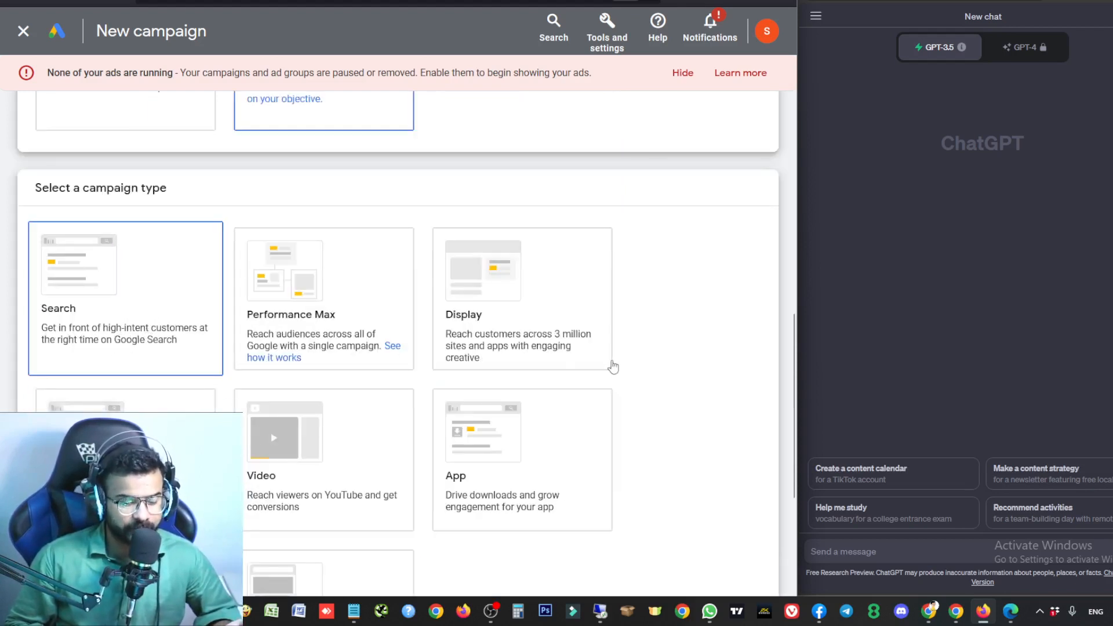
scroll(612, 365, down, 6)
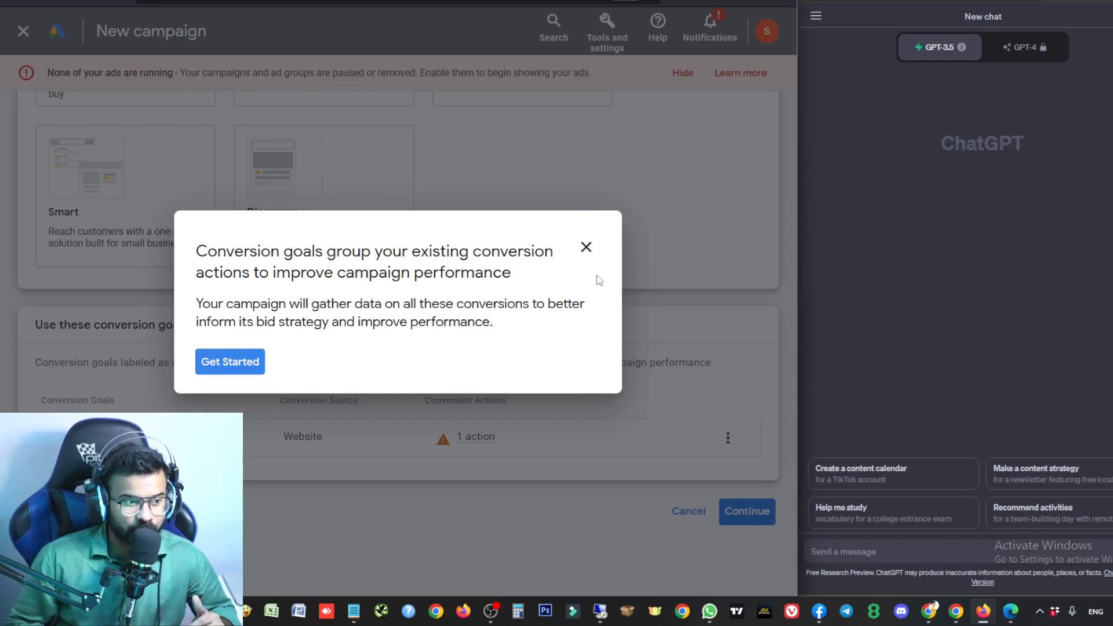
click(584, 247)
click(462, 348)
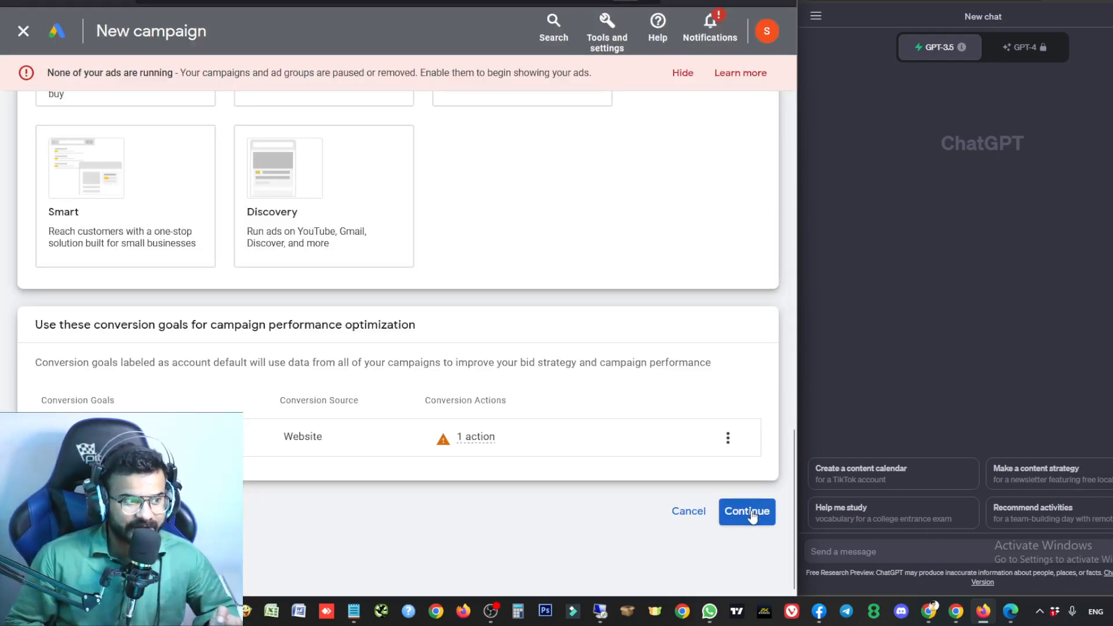
click(748, 512)
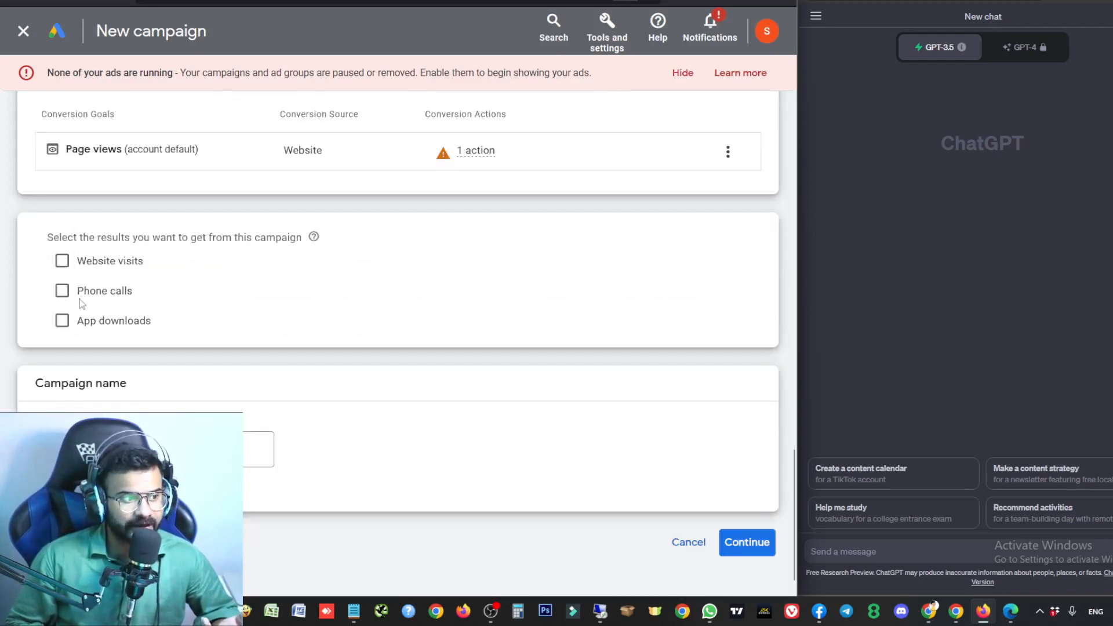
click(98, 265)
click(235, 307)
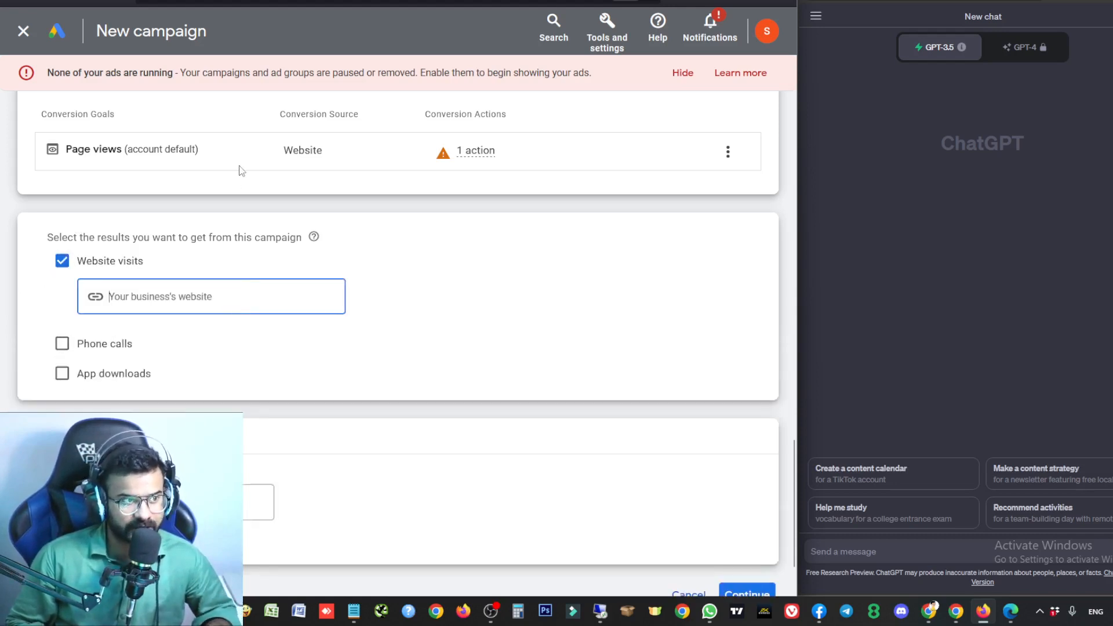
text(https:)
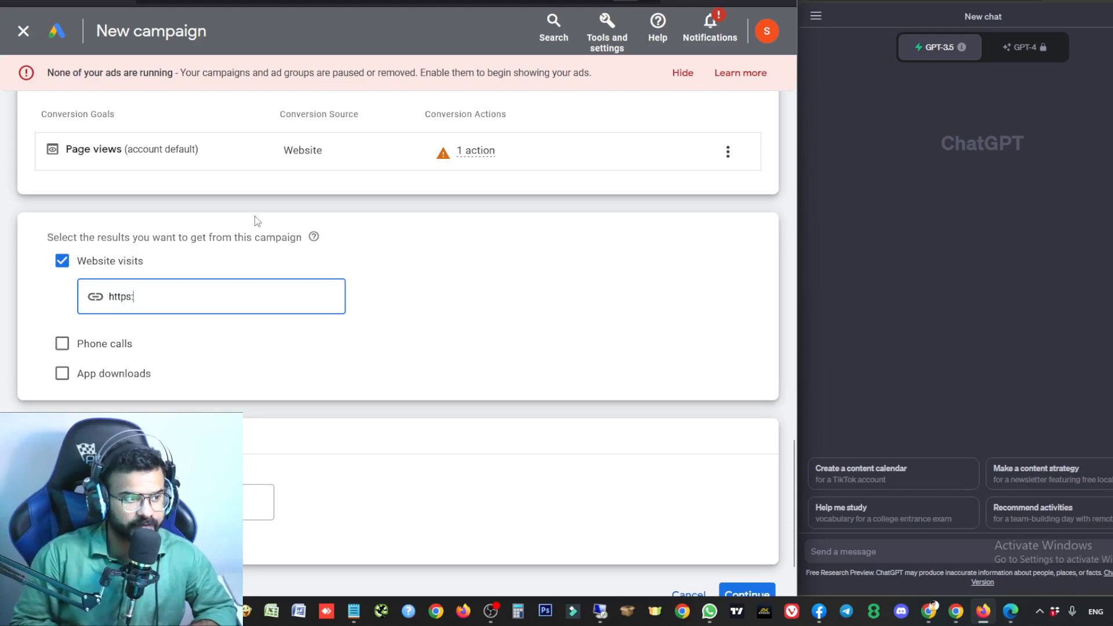
text(//net)
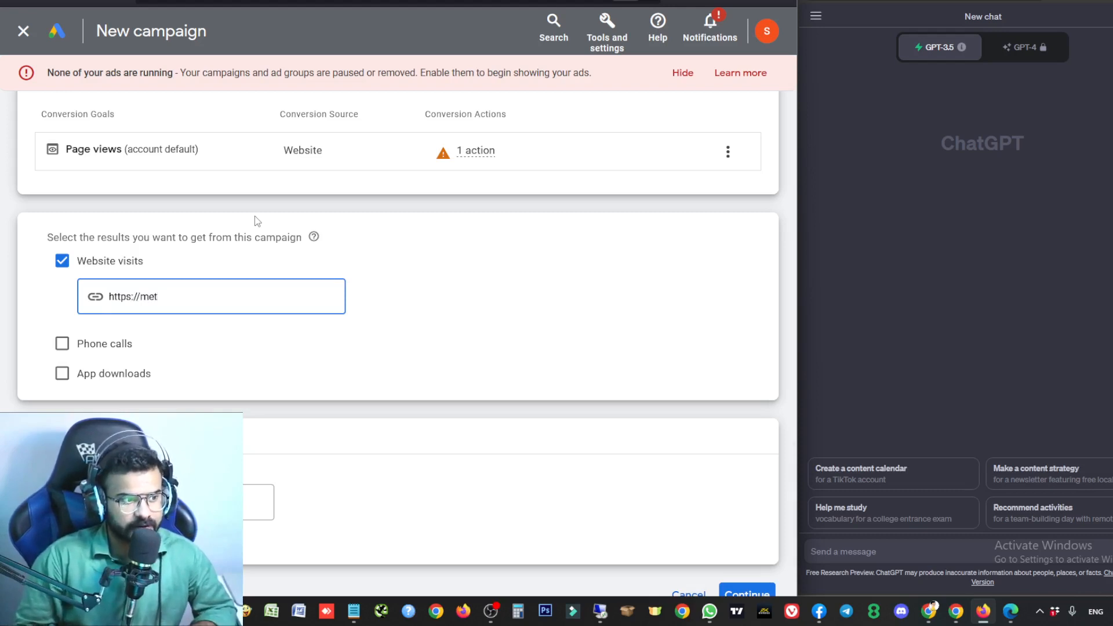
text(speed)
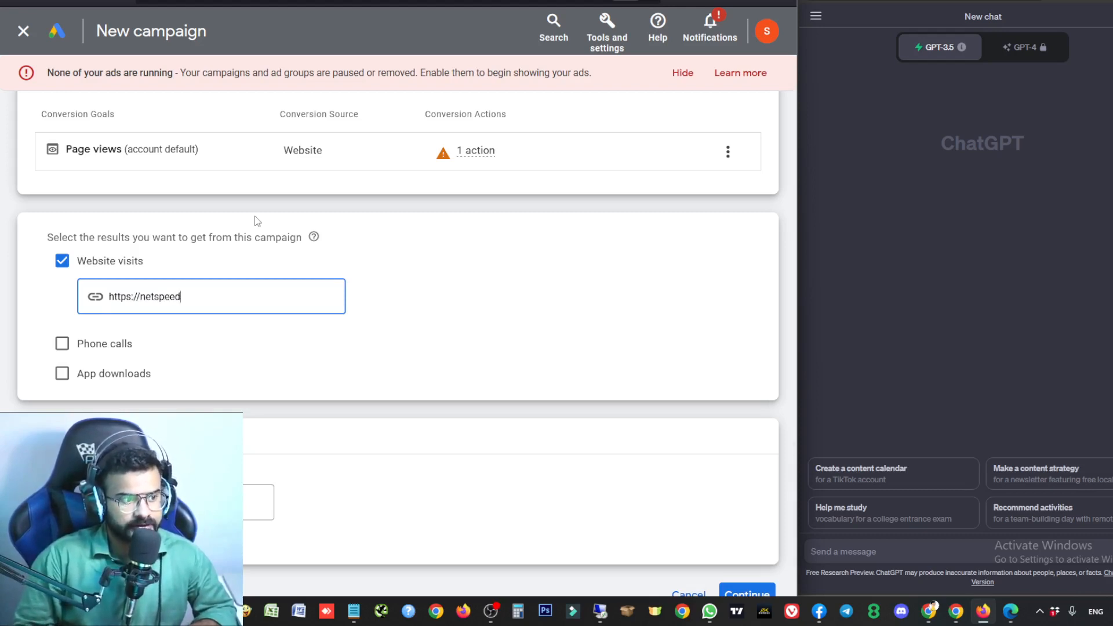
text(.pk)
scroll(611, 412, down, 1)
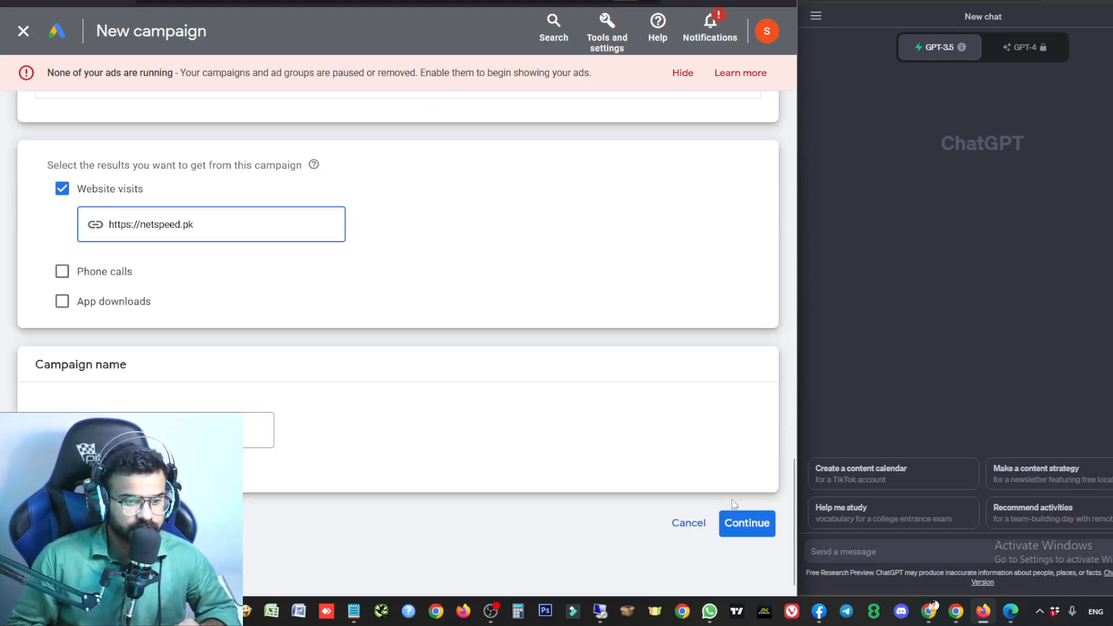
click(744, 522)
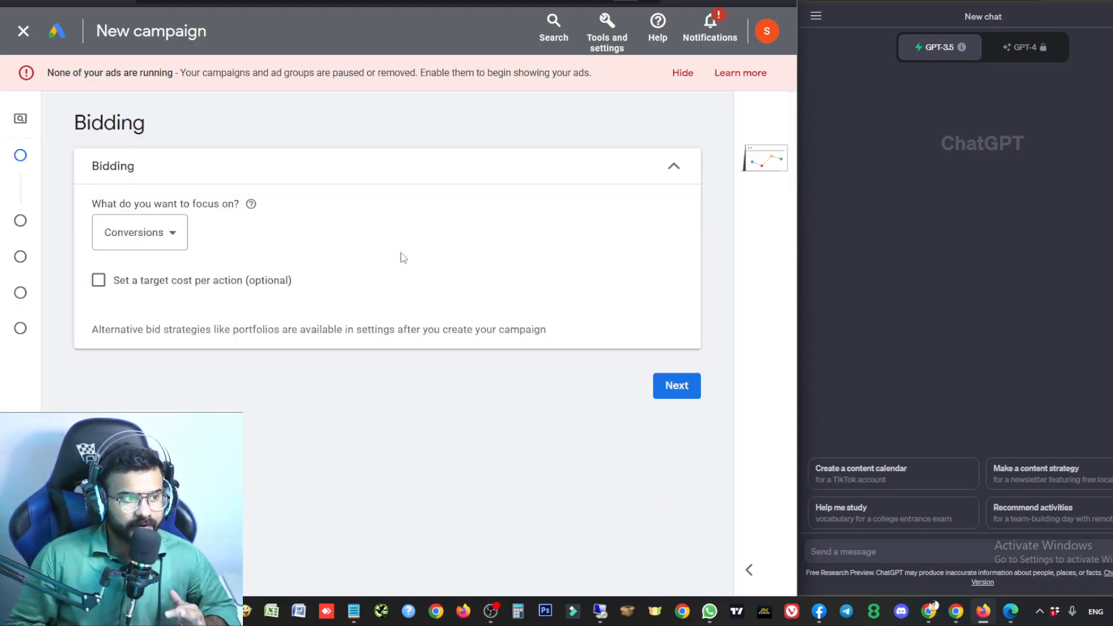
Set the campaign's bidding focus to Clicks.
click(164, 237)
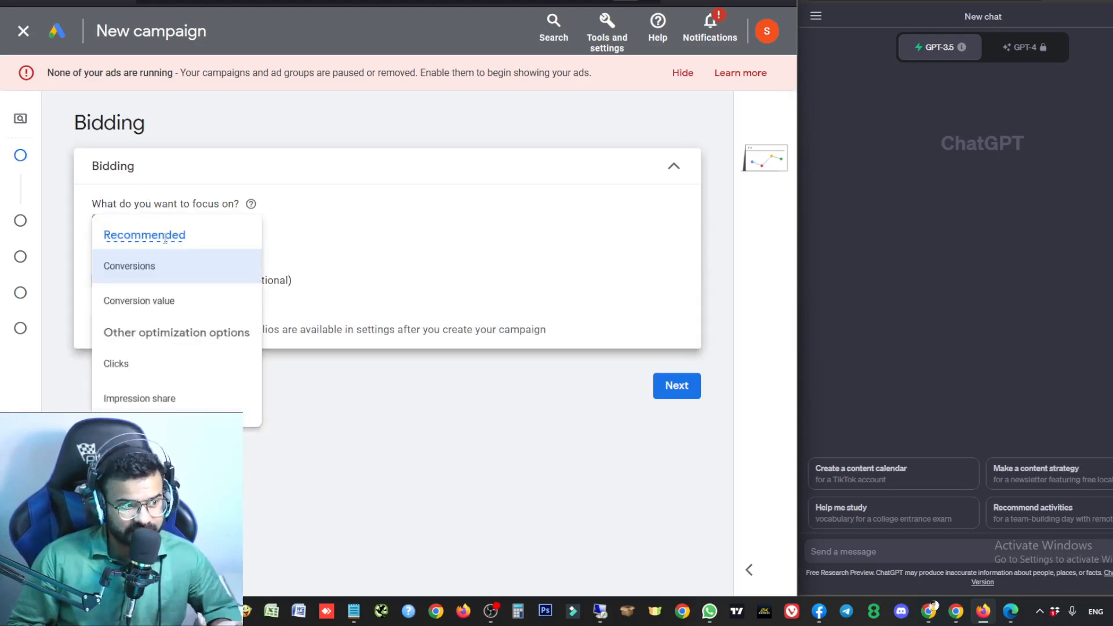
click(140, 372)
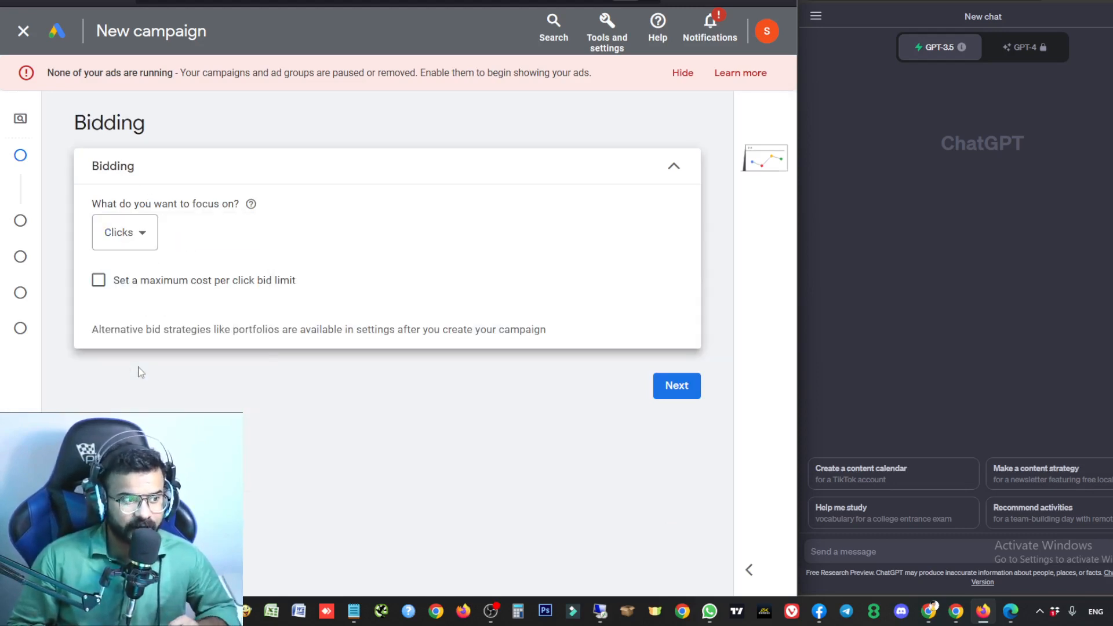
click(130, 240)
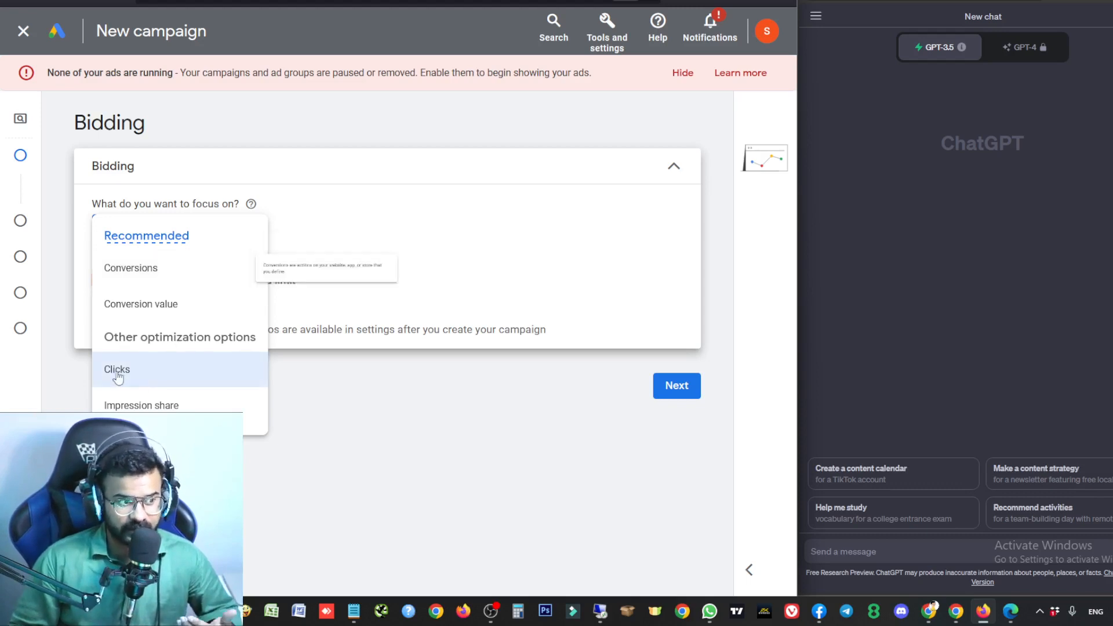
mouse_move(118, 376)
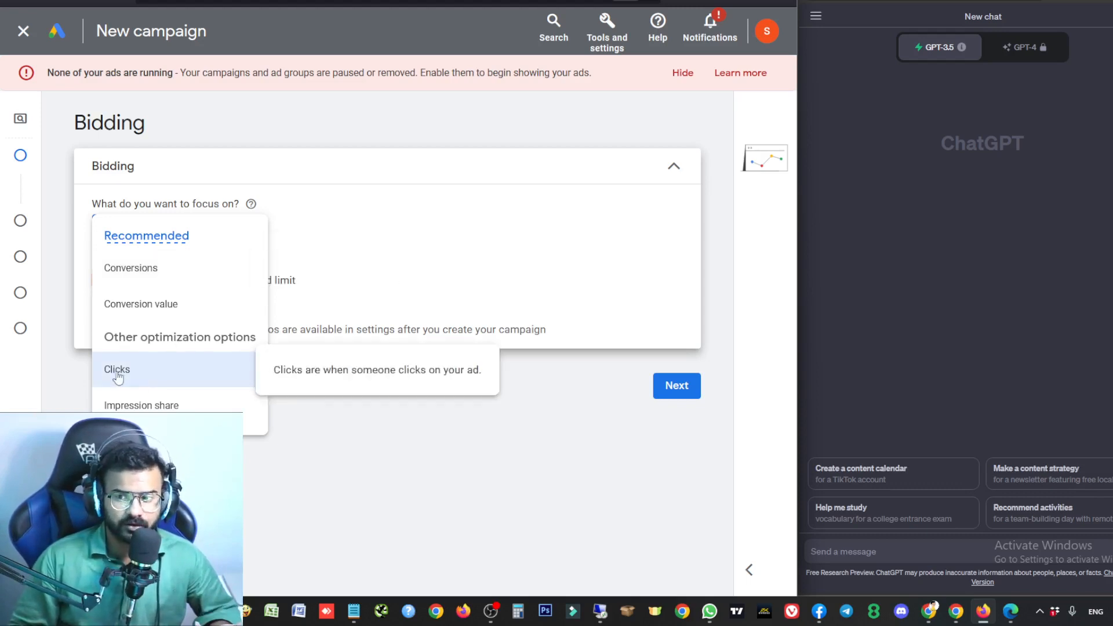
click(118, 374)
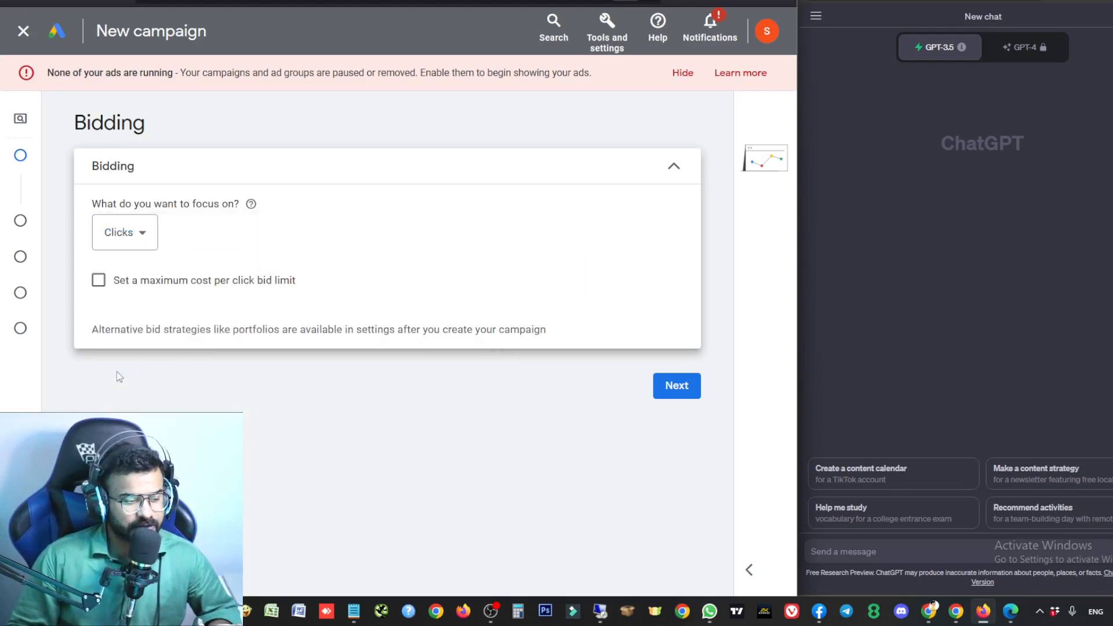
Set a maximum cost-per-click bid limit of PKR 30 and continue to the campaign settings.
click(239, 280)
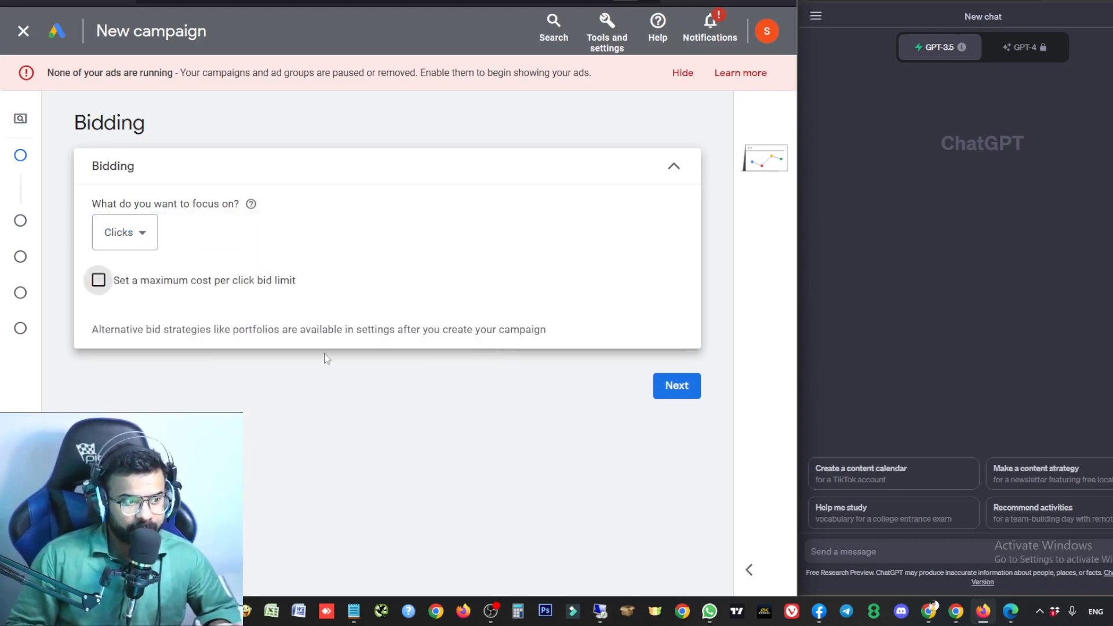
click(196, 348)
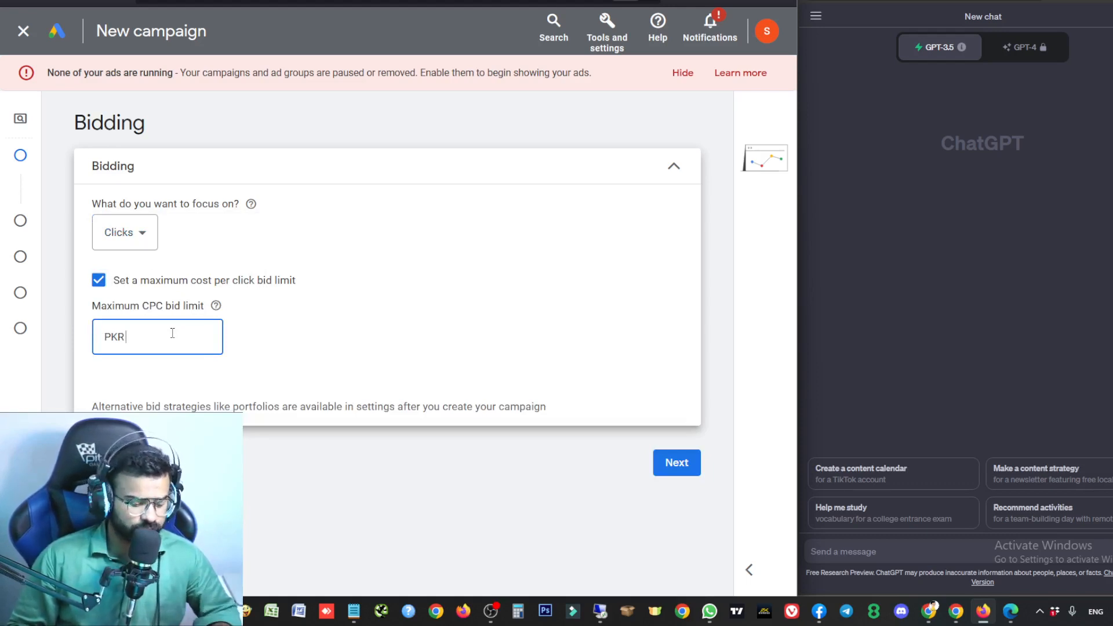
text(30)
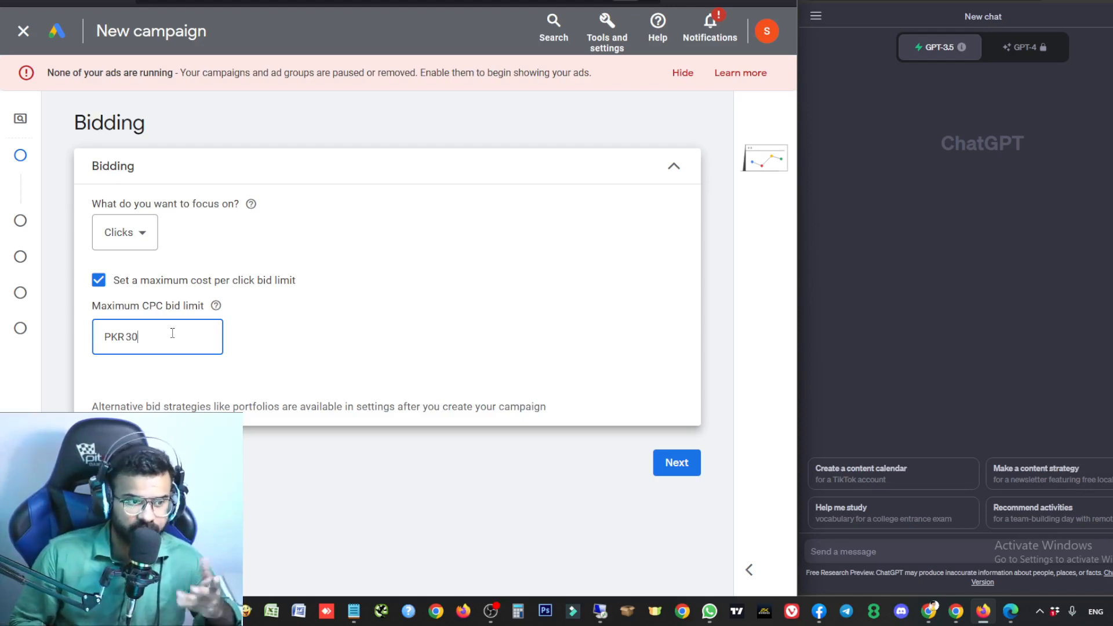
click(677, 467)
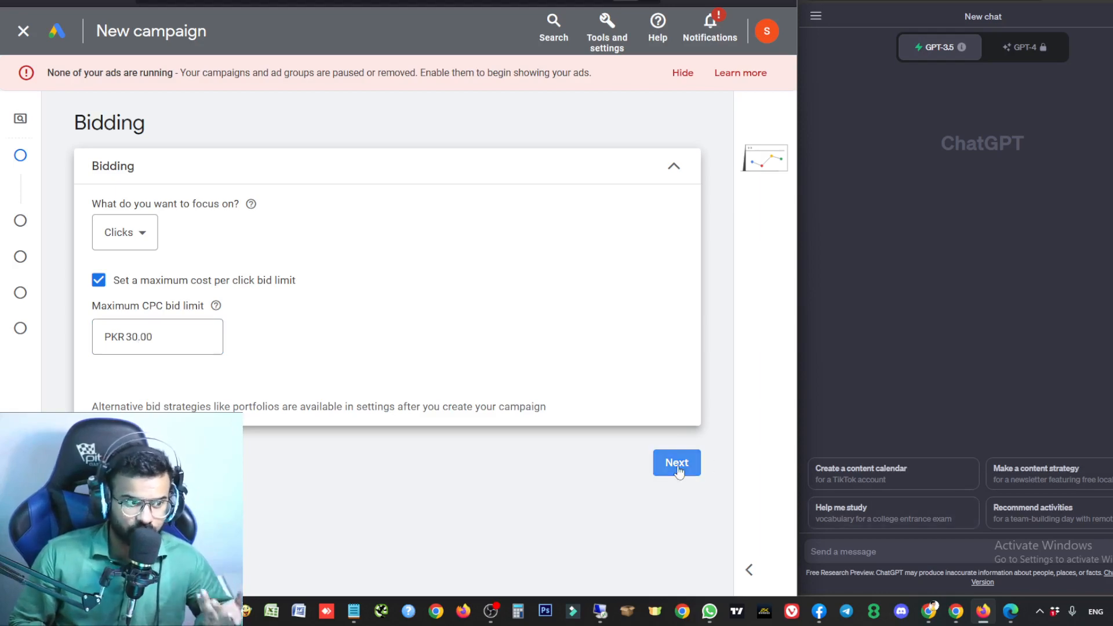
Exclude the Google Display Network from the campaign's networks and set the target location to Pakistan.
scroll(679, 472, down, 1)
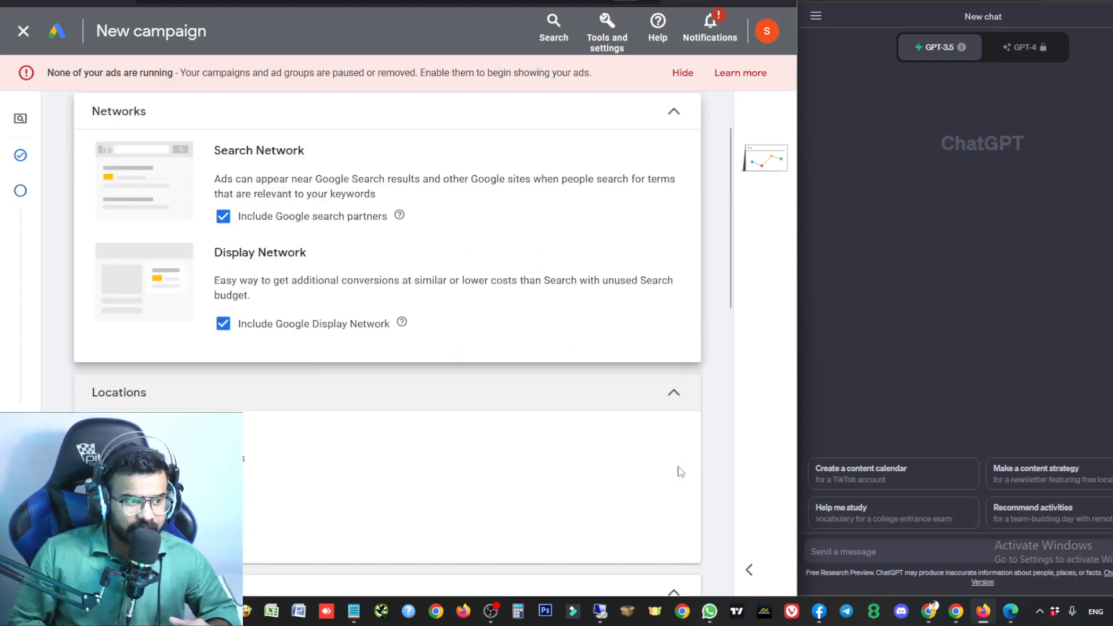
scroll(679, 472, up, 1)
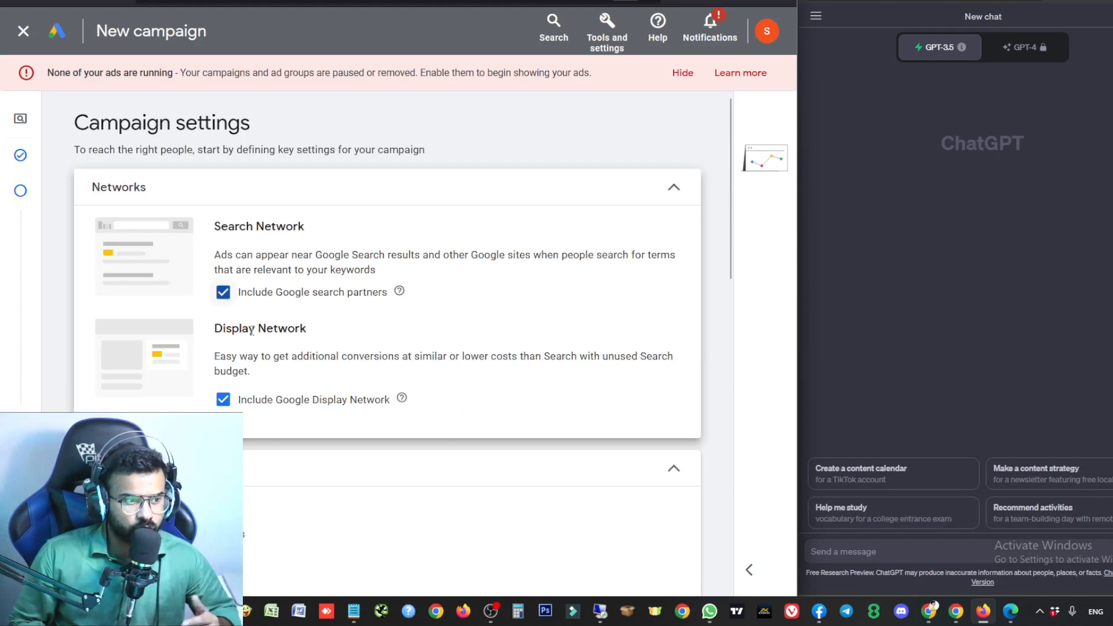
scroll(258, 342, down, 1)
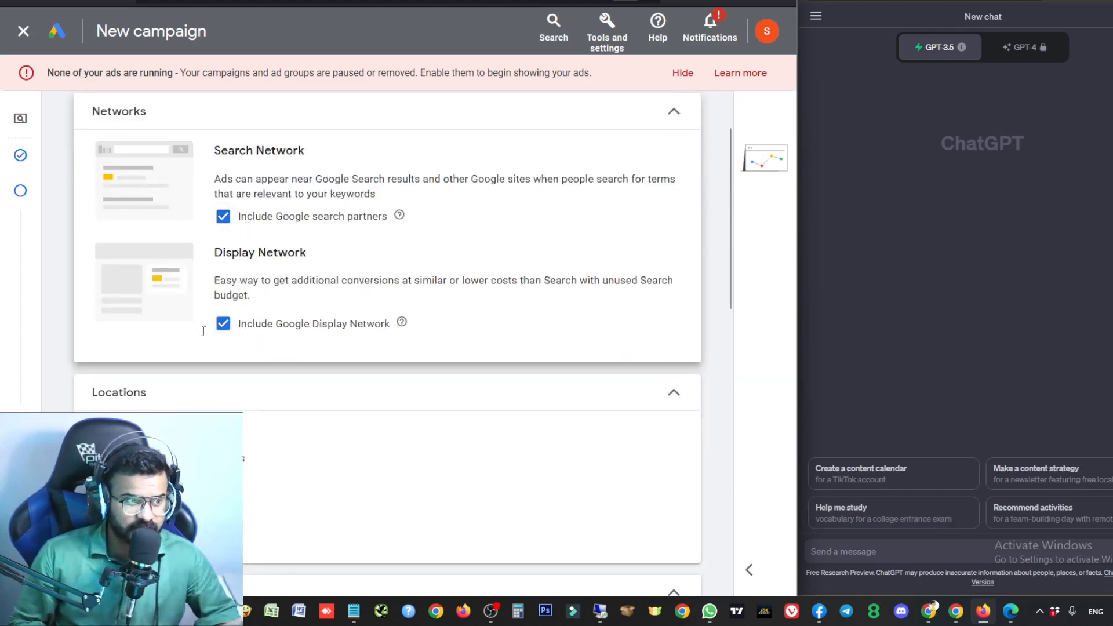
click(222, 324)
scroll(219, 330, down, 2)
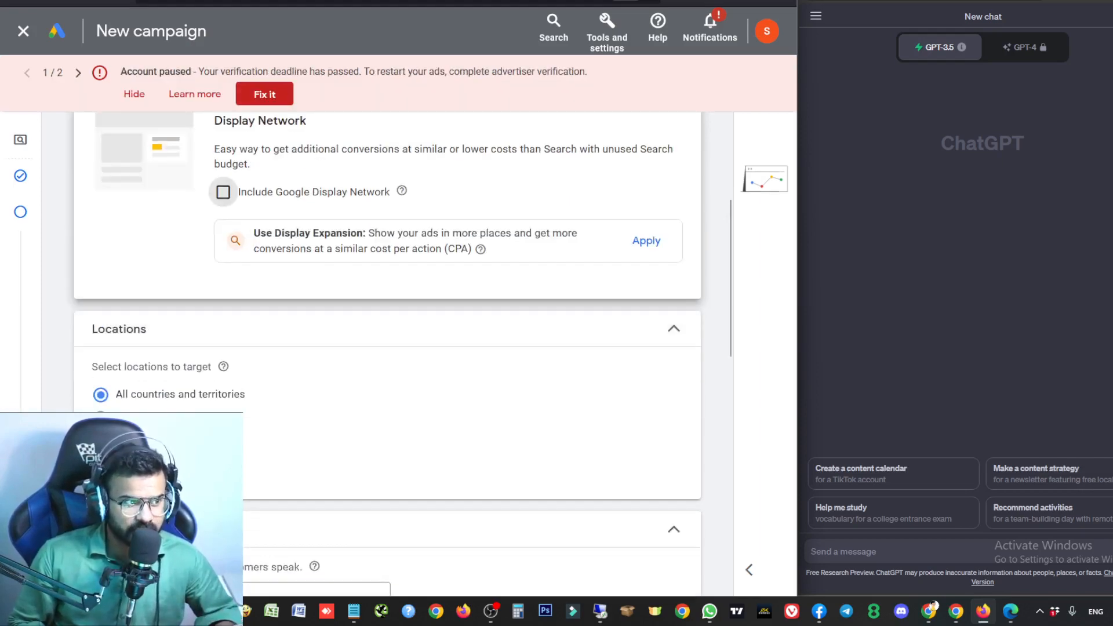
scroll(412, 380, down, 5)
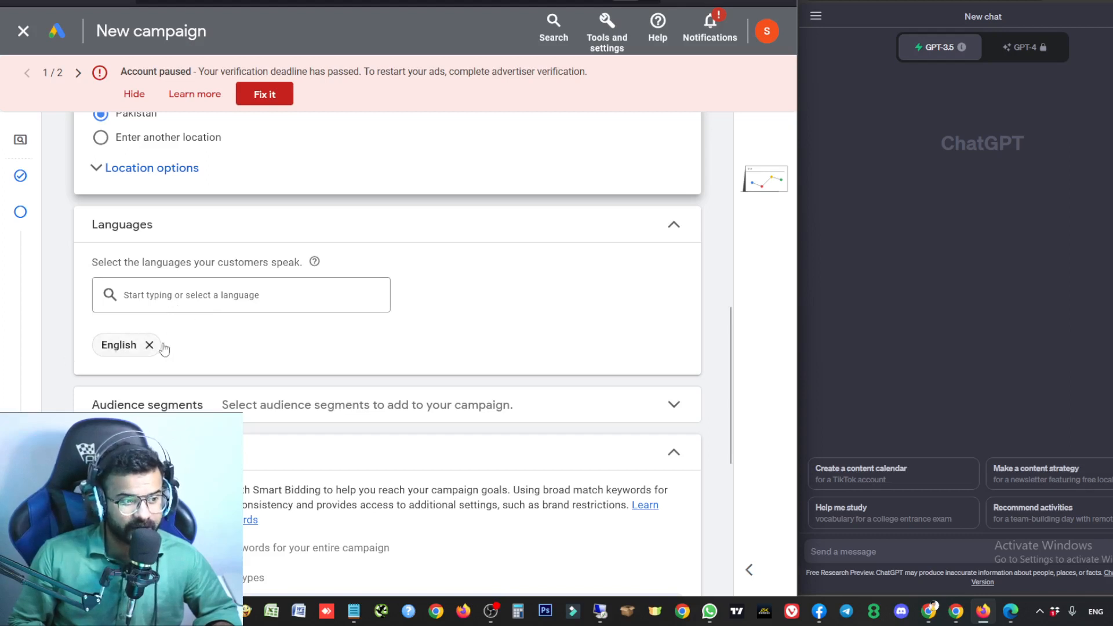
Open the campaign's audience segments and examine the suggested segments based on similar advertisers.
scroll(388, 396, down, 3)
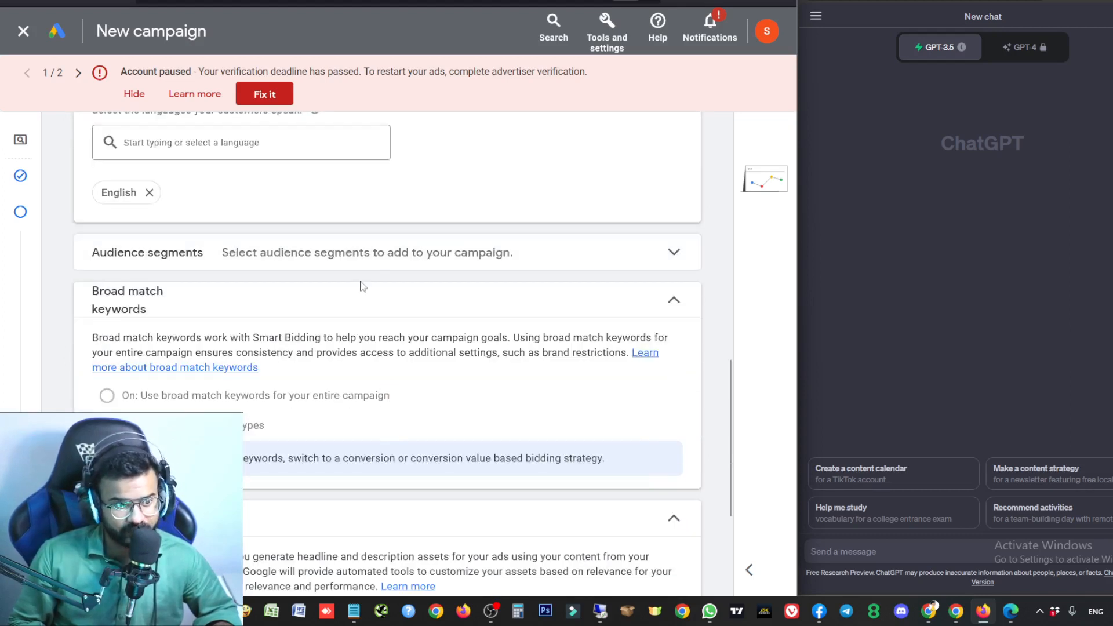
click(396, 253)
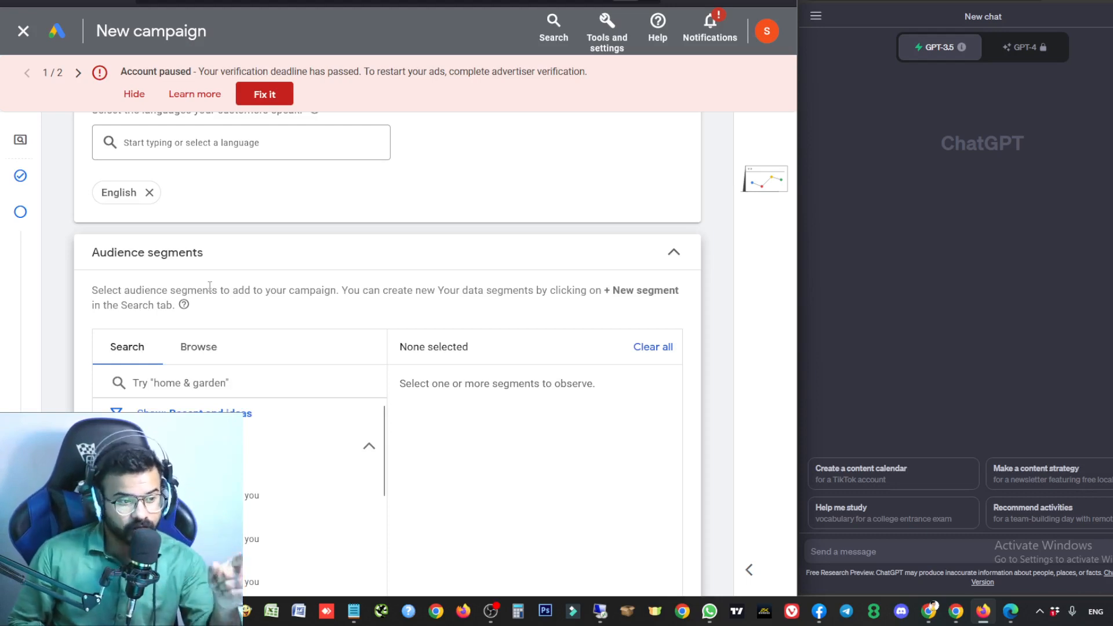
scroll(344, 344, down, 1)
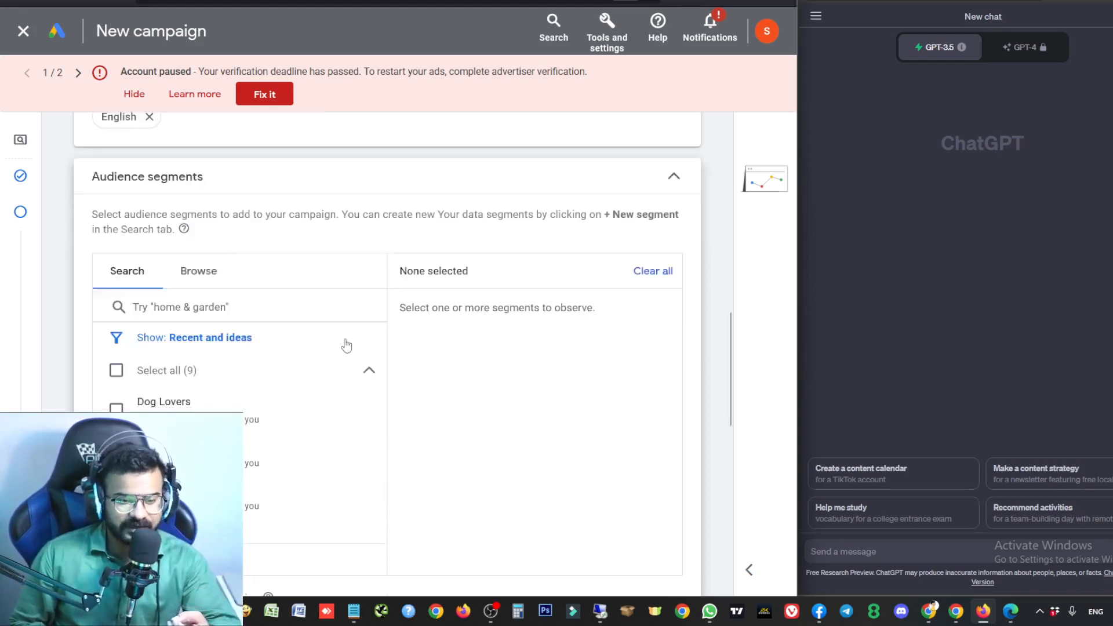
scroll(291, 383, down, 3)
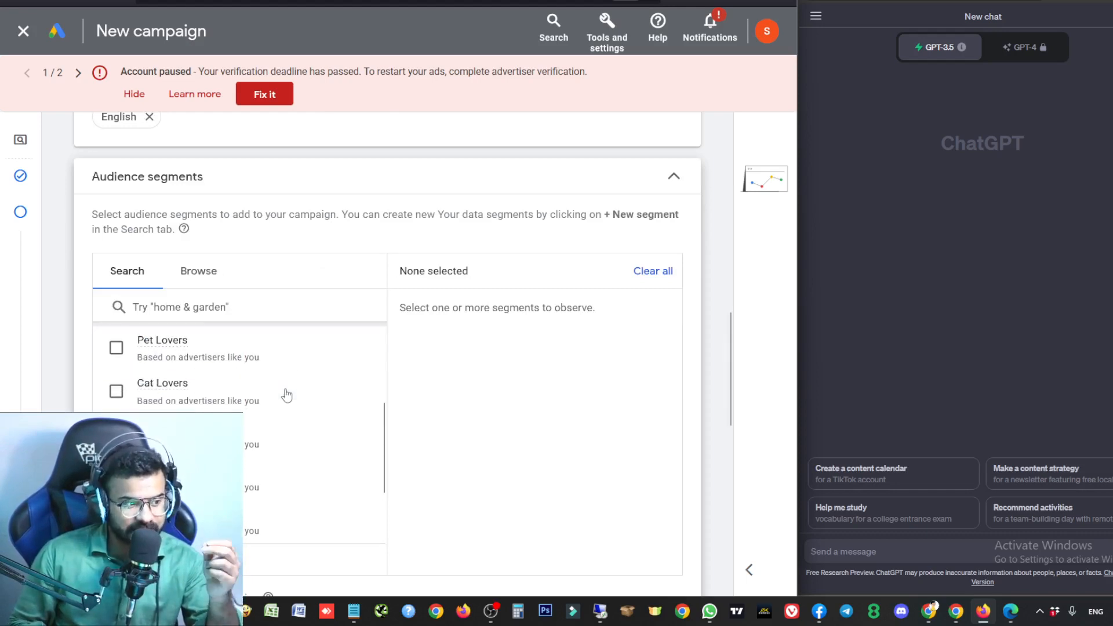
scroll(286, 395, down, 1)
scroll(287, 395, up, 3)
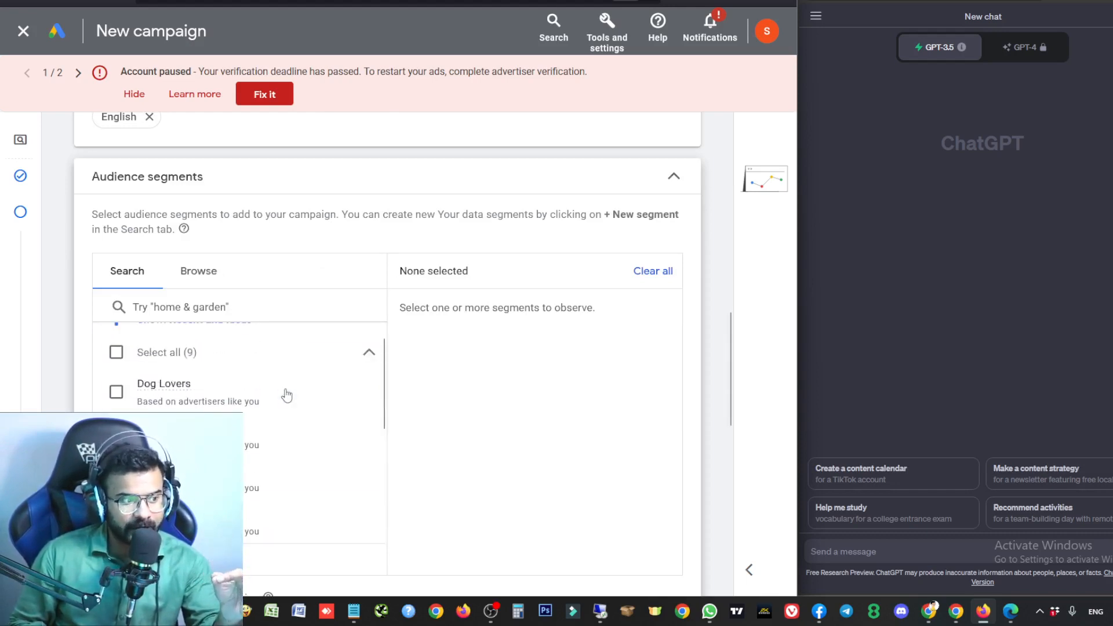
scroll(287, 395, up, 1)
scroll(149, 409, down, 5)
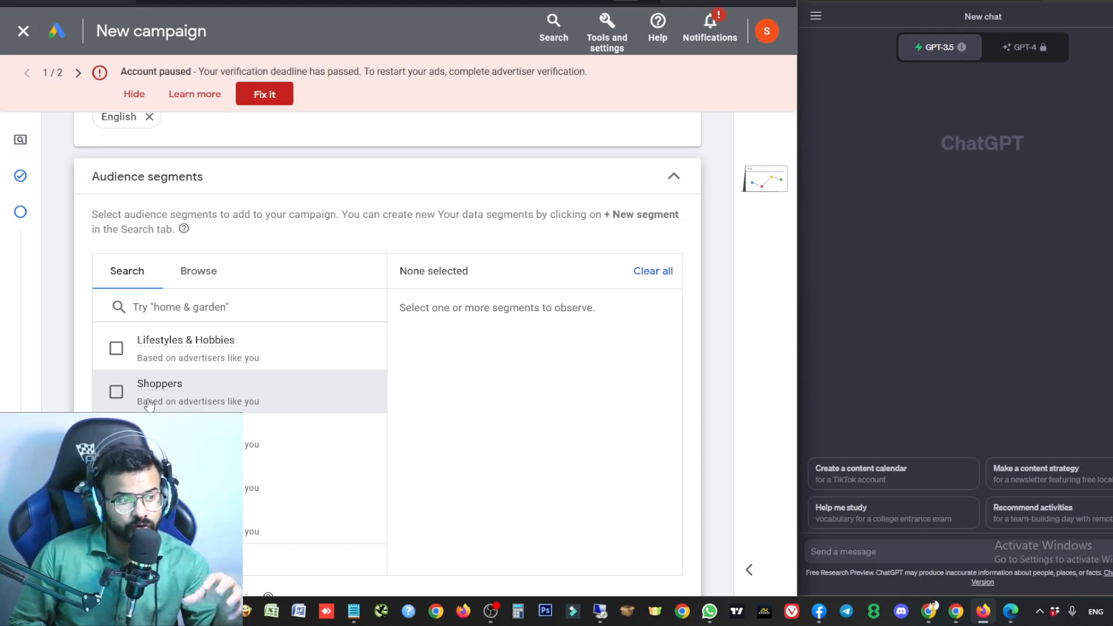
Try adding the Shoppers affinity segment to the campaign and remove it again.
click(117, 394)
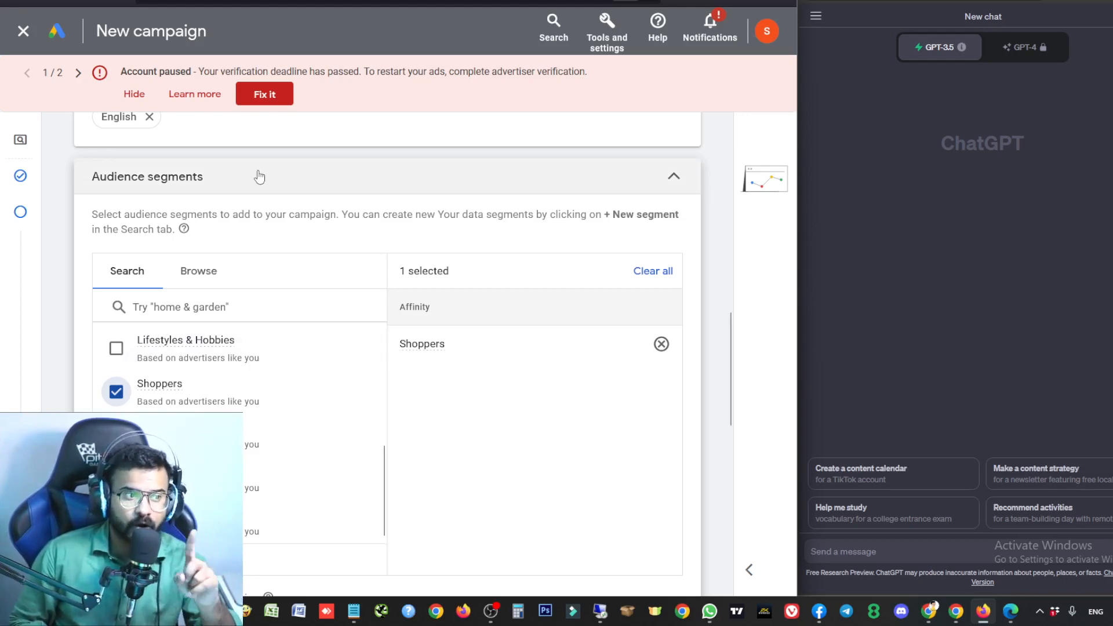
mouse_move(418, 349)
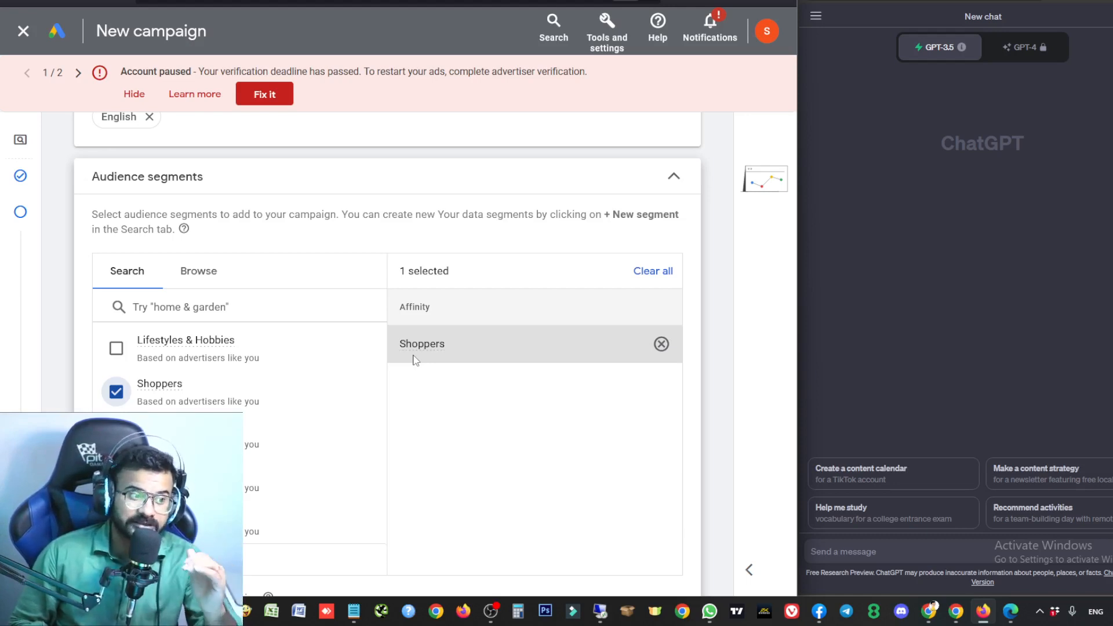
click(660, 344)
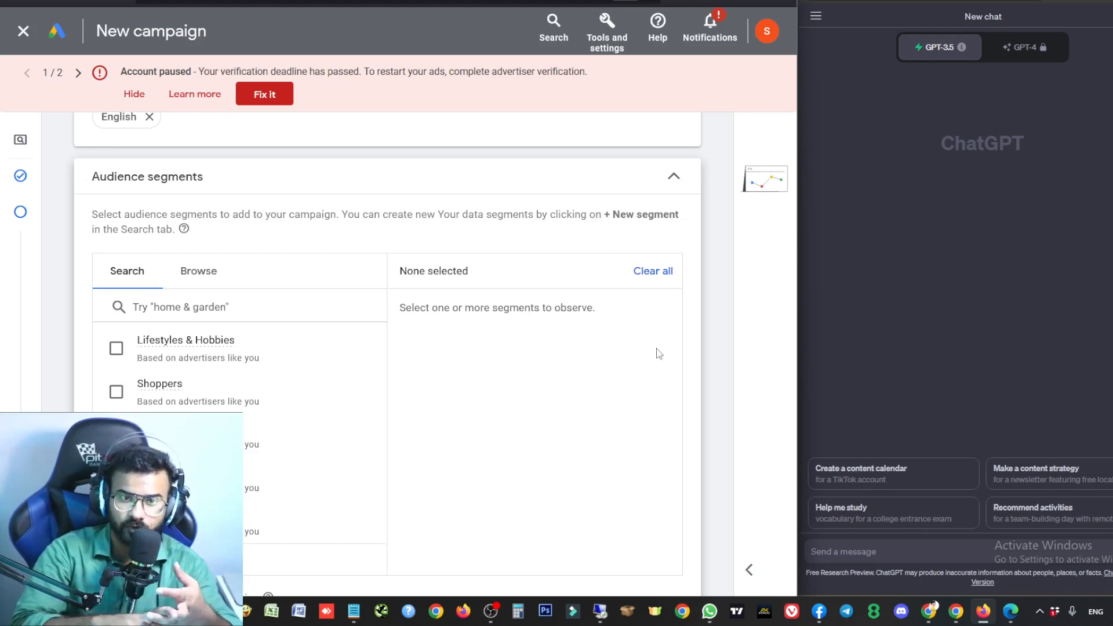
Keep Observation as the audience targeting setting with no segments selected, and continue to the keywords and ads.
scroll(480, 361, down, 5)
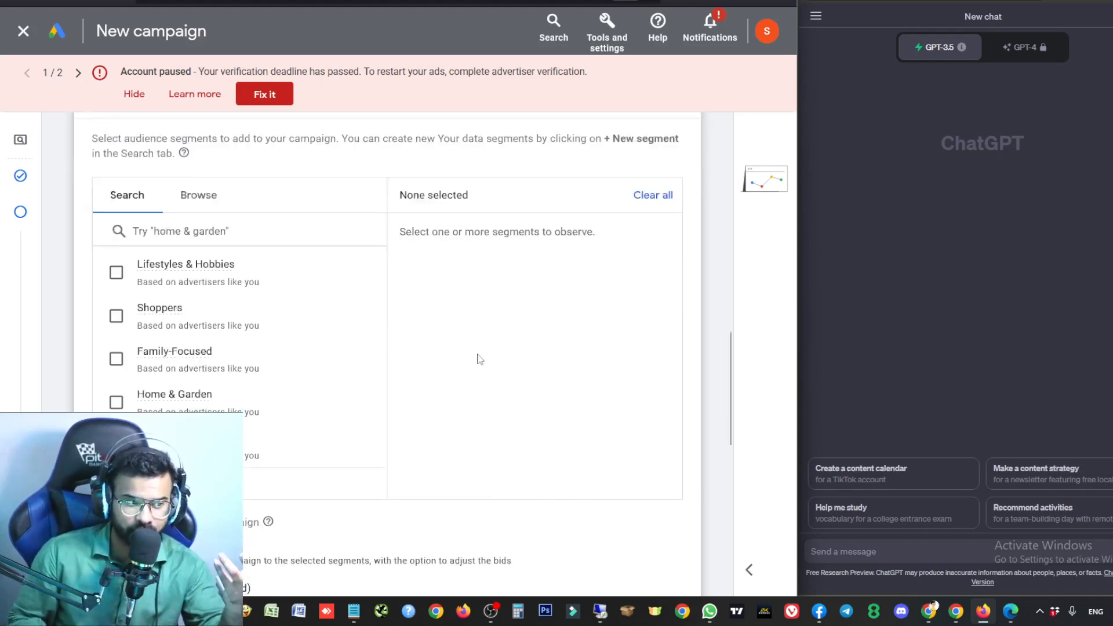
scroll(361, 439, up, 4)
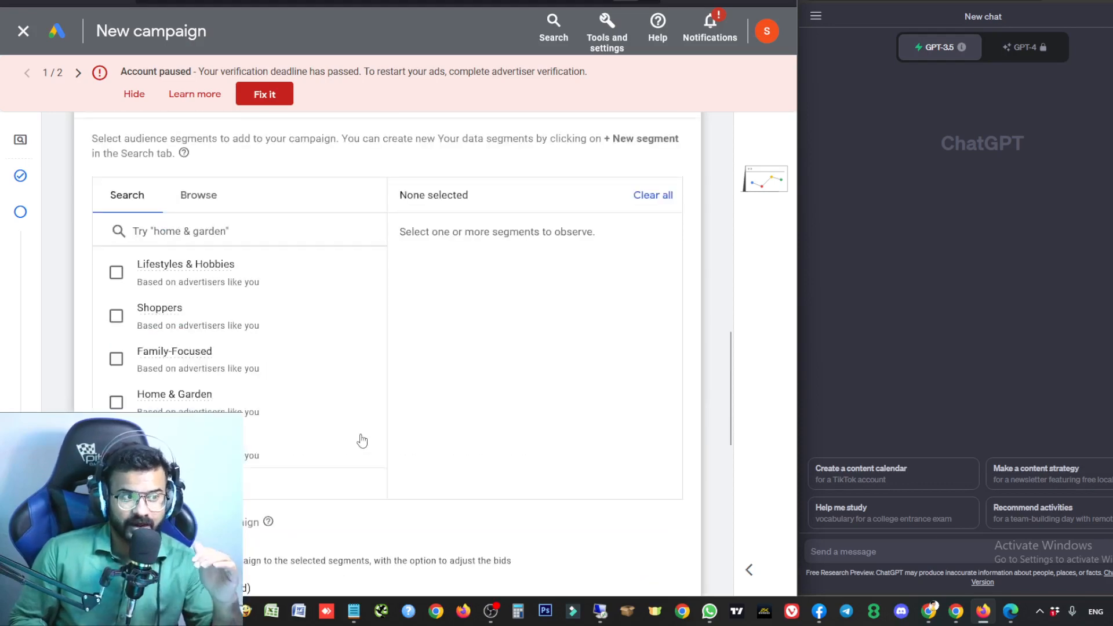
scroll(360, 439, down, 1)
scroll(363, 440, down, 1)
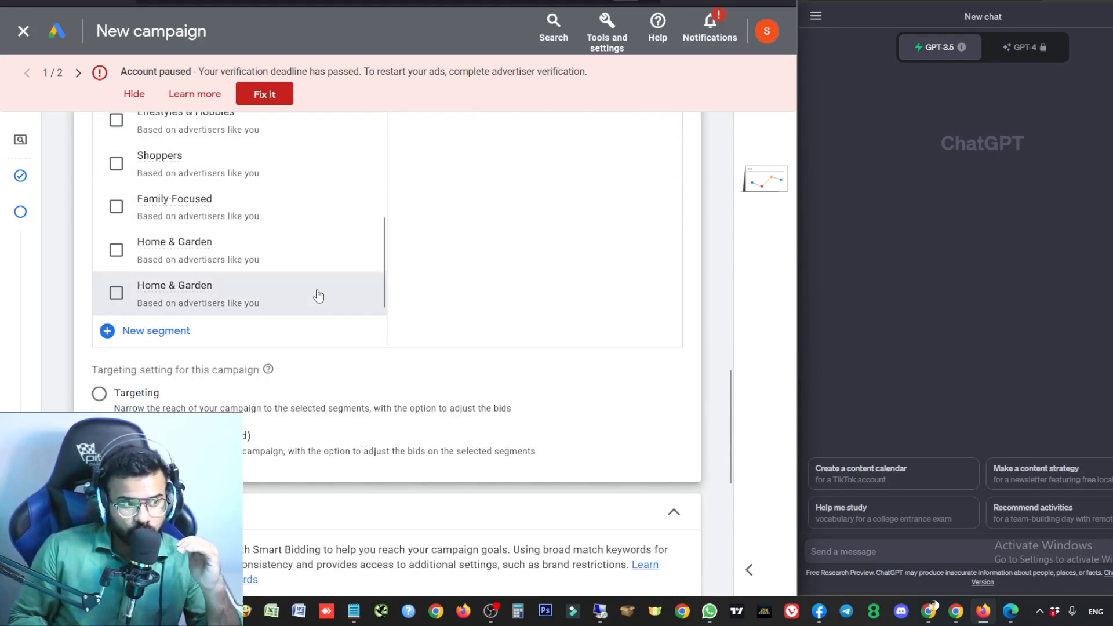
scroll(318, 294, down, 1)
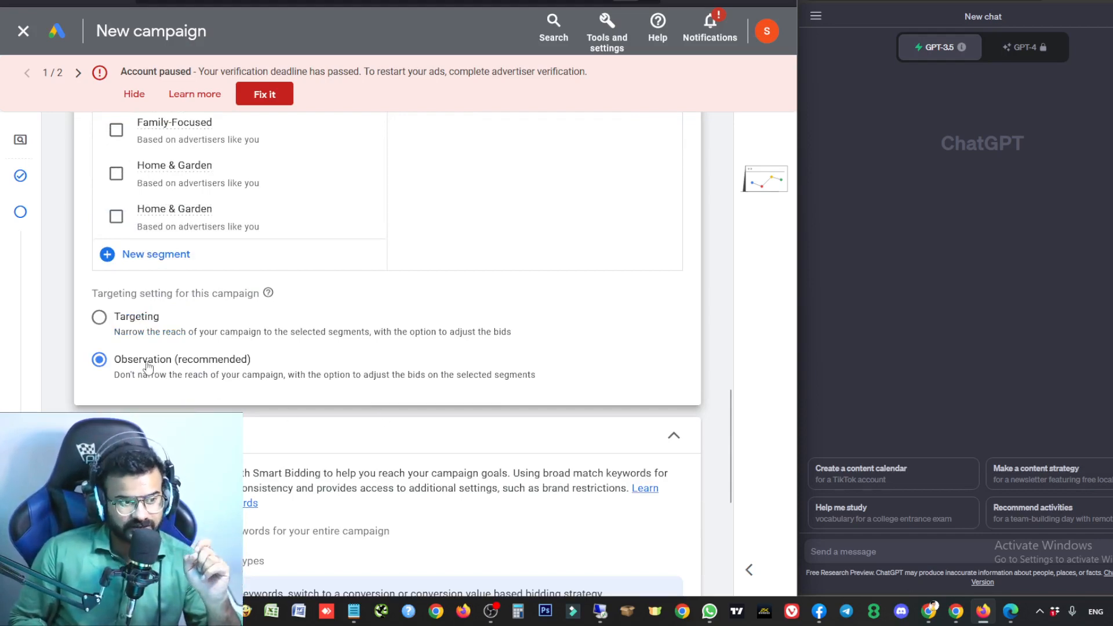
scroll(676, 522, up, 5)
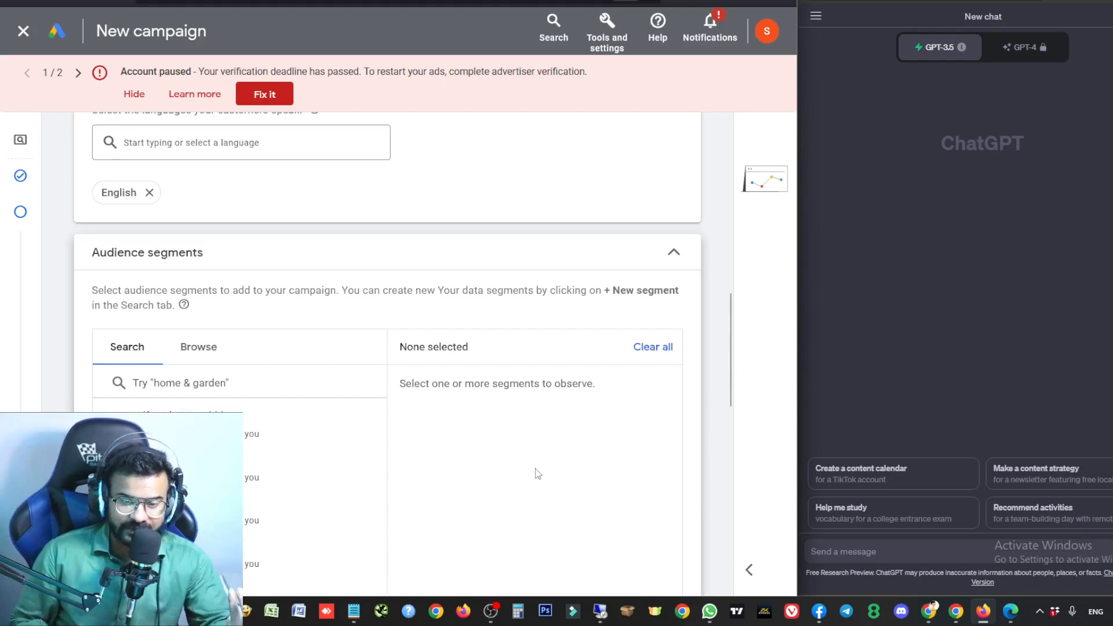
scroll(534, 468, down, 5)
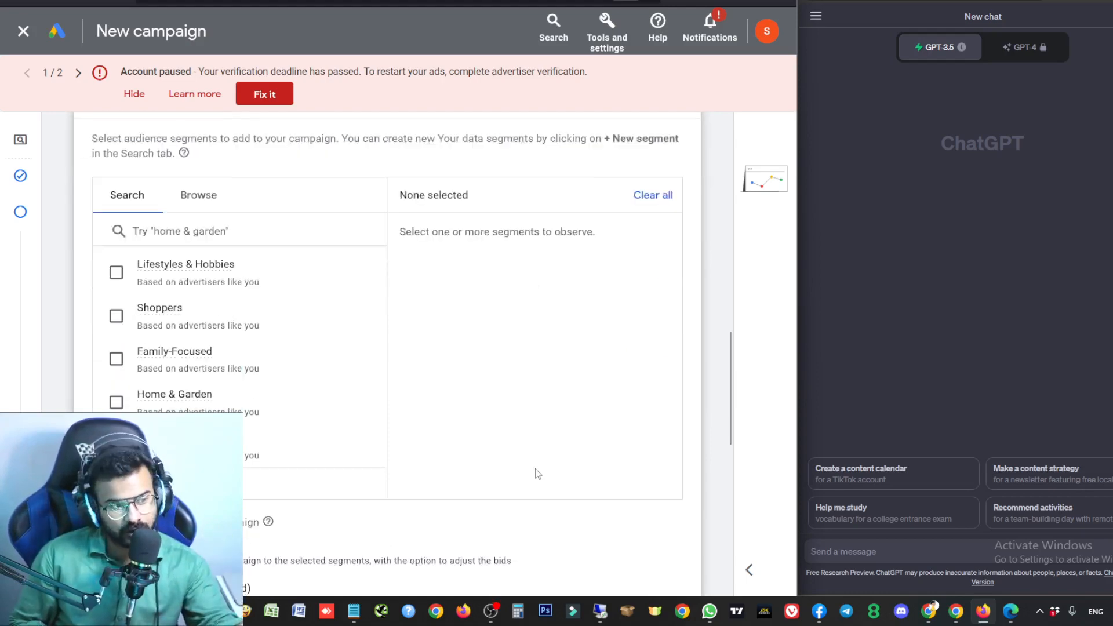
scroll(536, 469, down, 4)
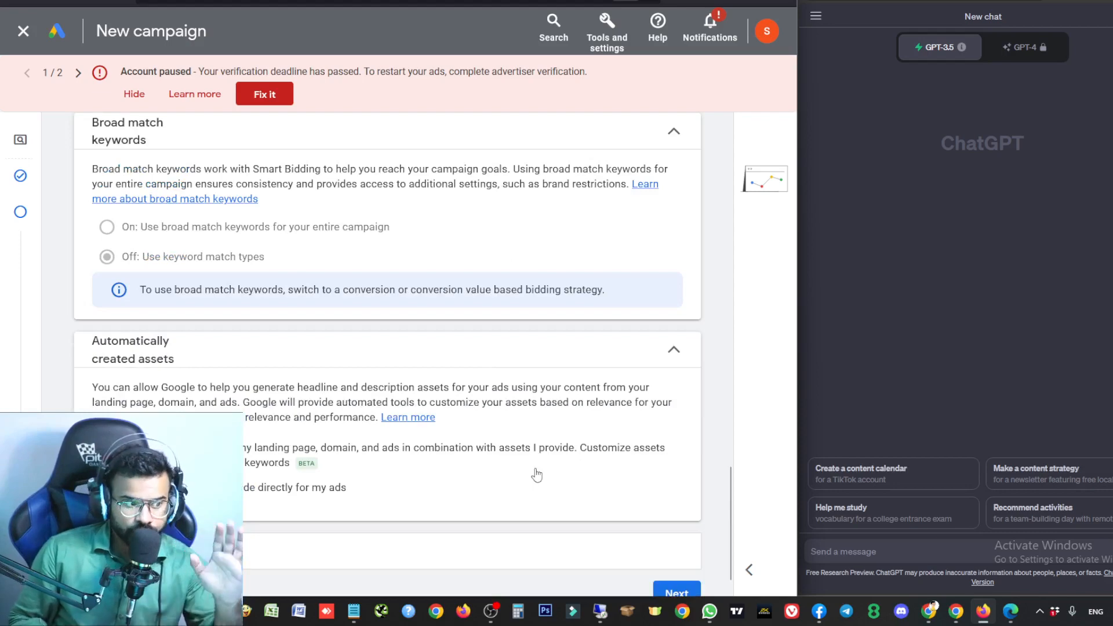
scroll(535, 471, down, 1)
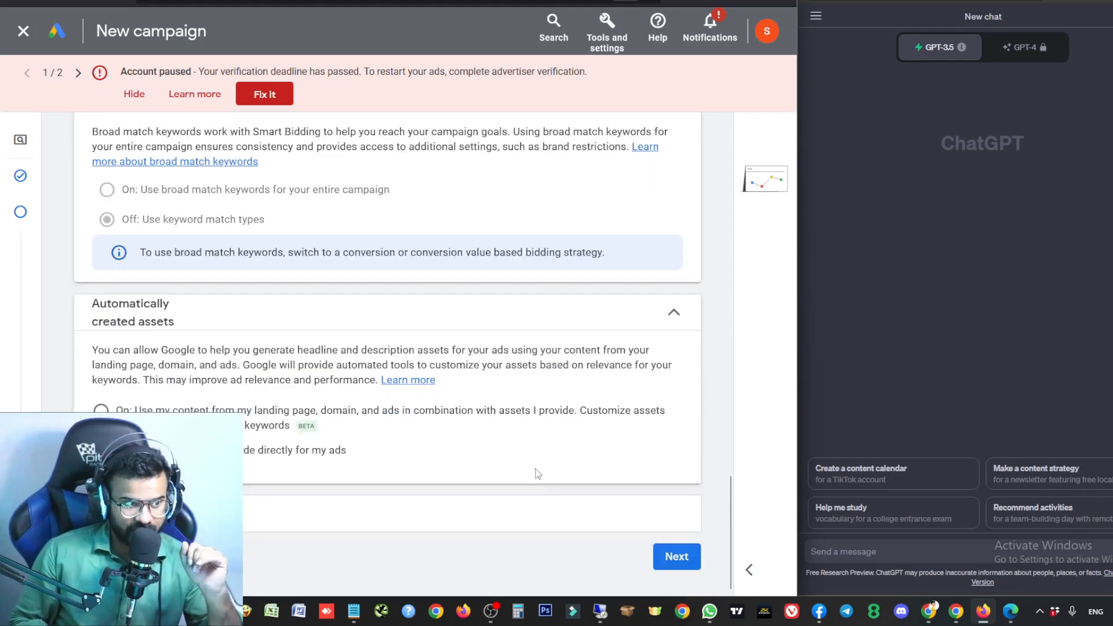
click(681, 556)
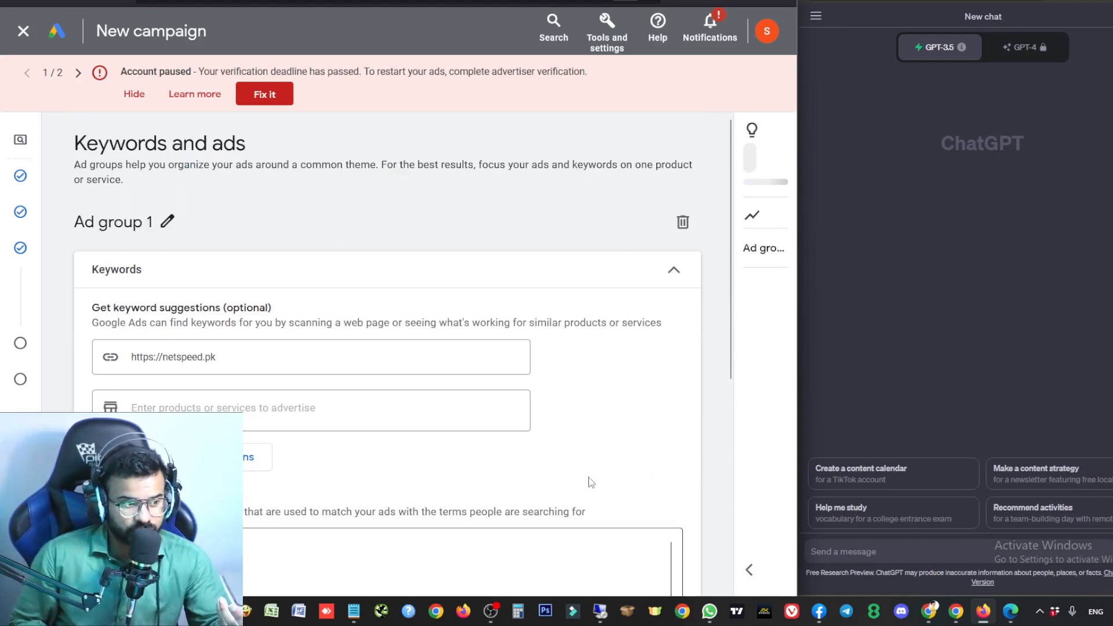
scroll(591, 481, down, 2)
scroll(244, 315, down, 2)
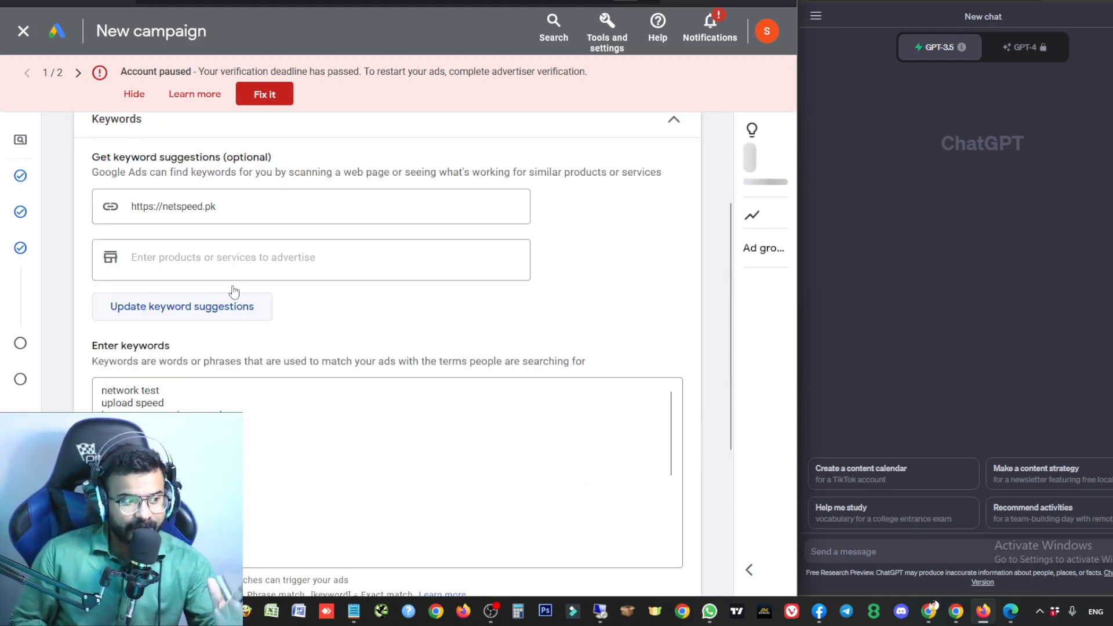
click(227, 203)
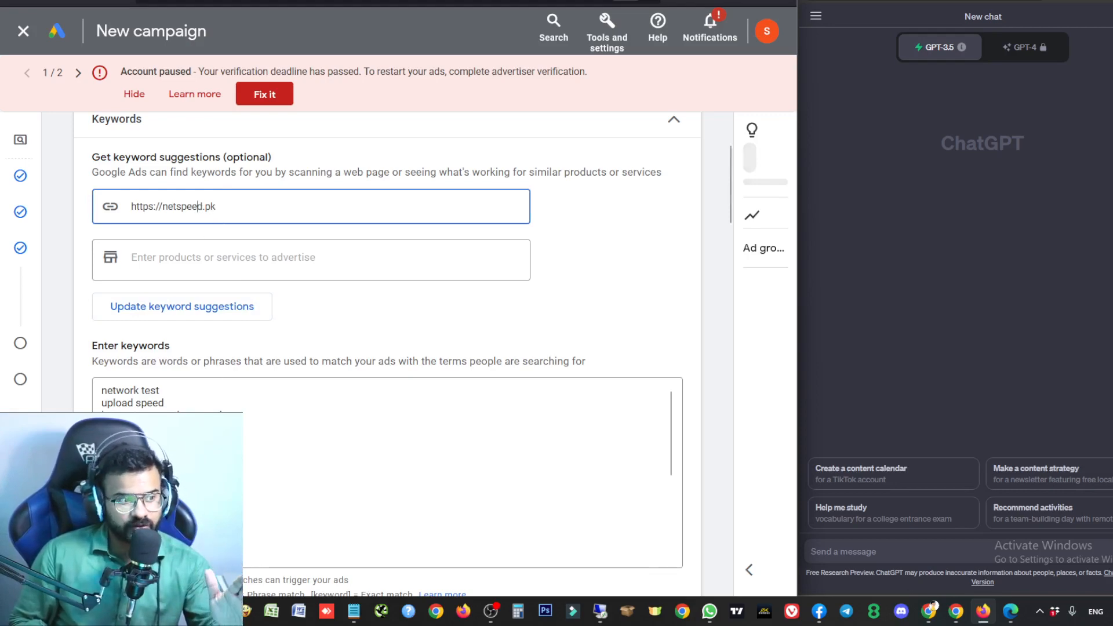
scroll(218, 374, down, 4)
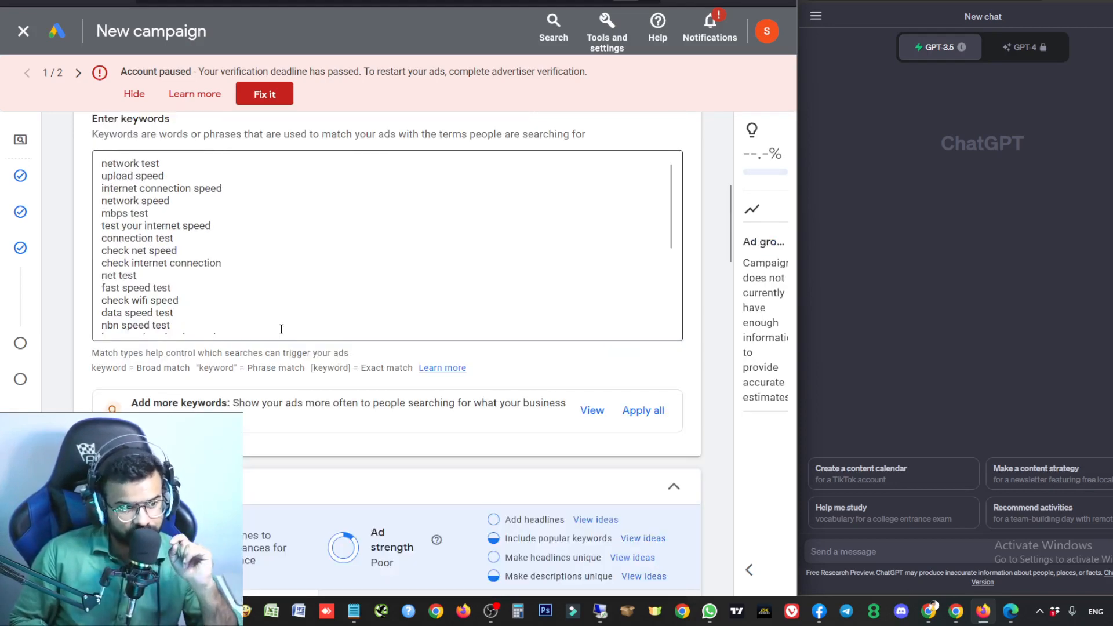
scroll(387, 290, up, 1)
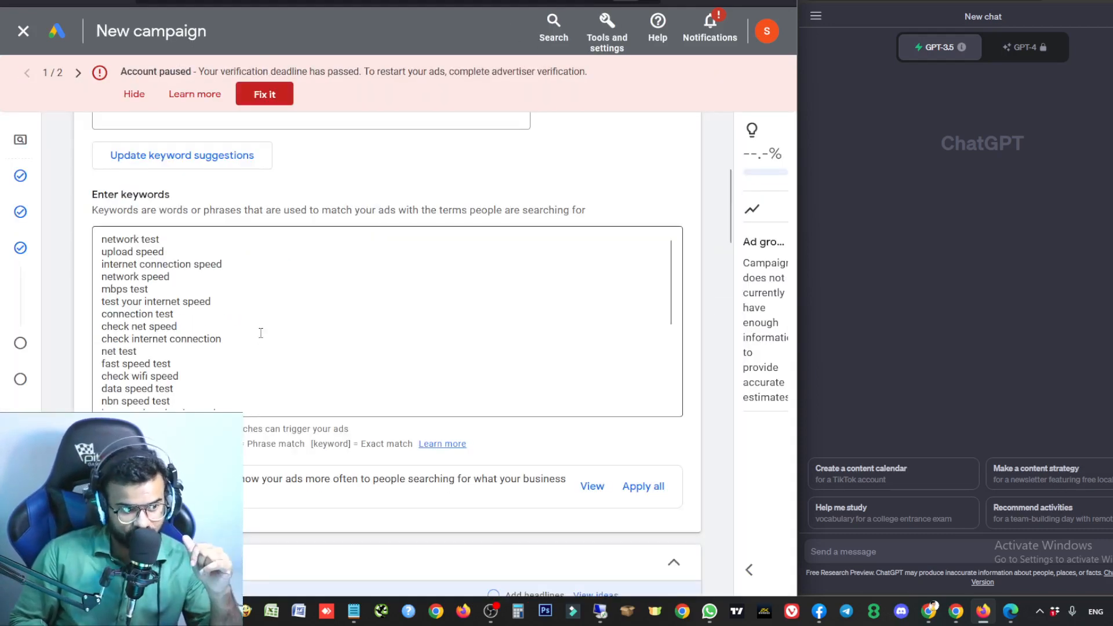
scroll(260, 333, down, 1)
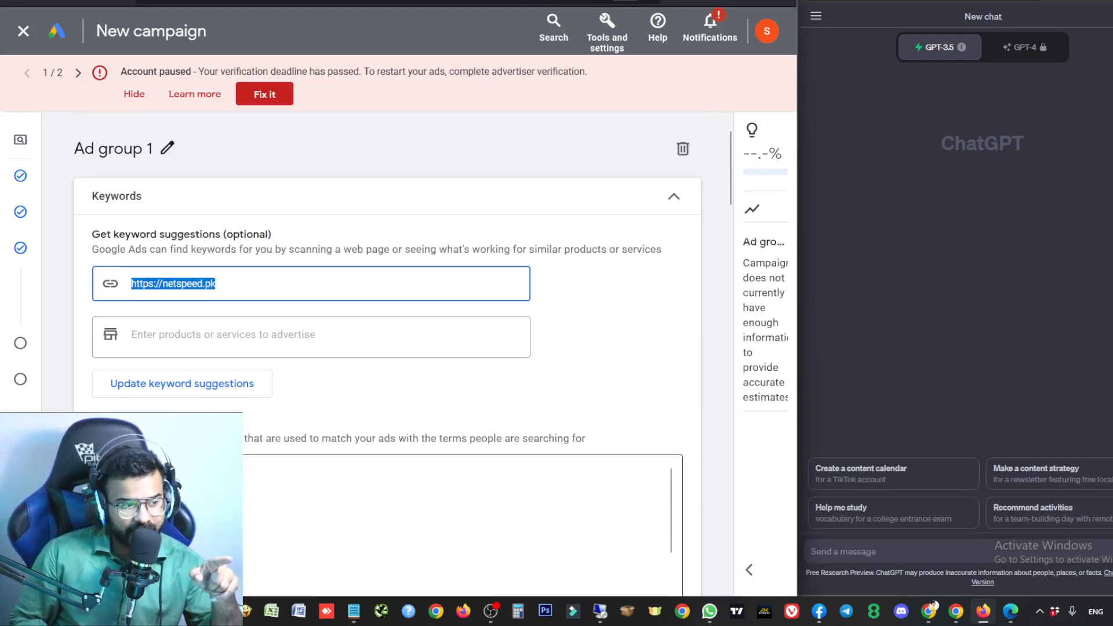
scroll(150, 323, down, 2)
click(174, 328)
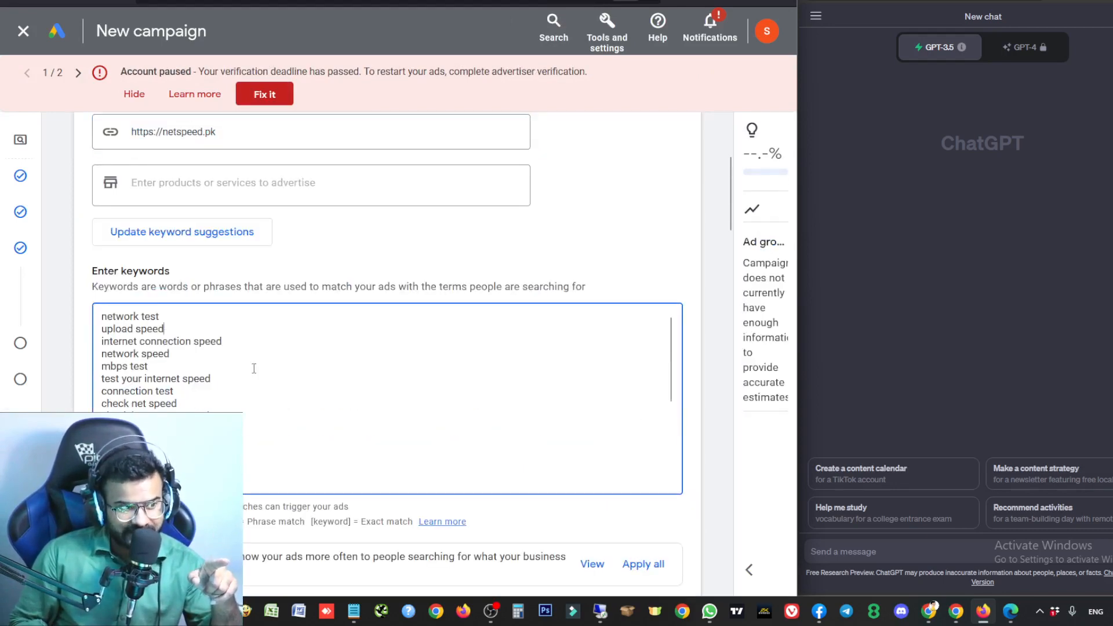
scroll(251, 368, down, 4)
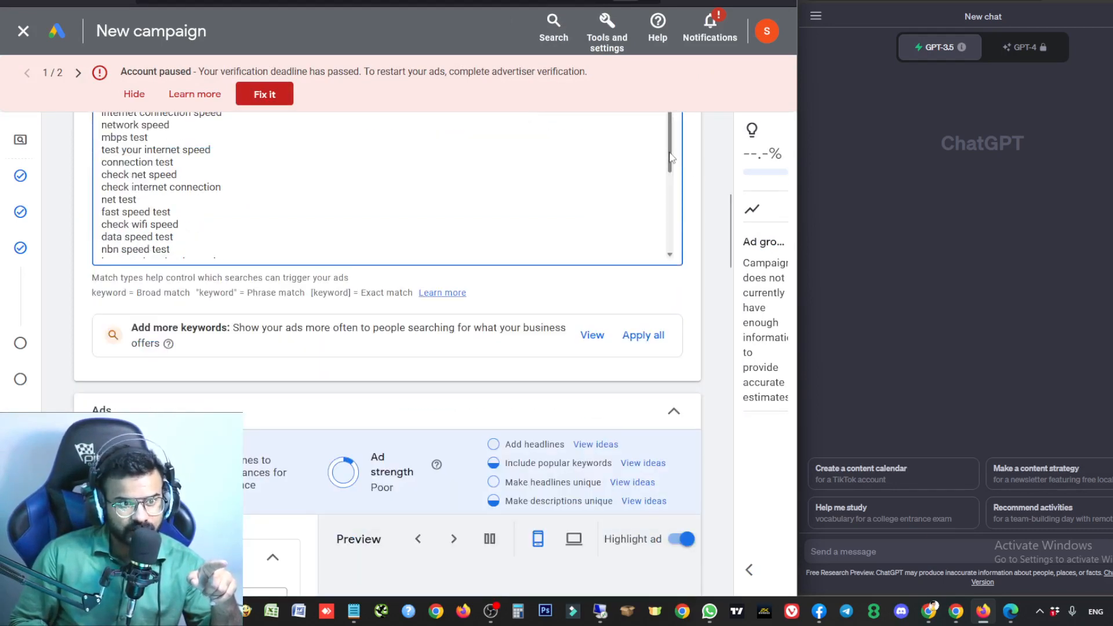
scroll(669, 180, down, 5)
scroll(364, 374, up, 1)
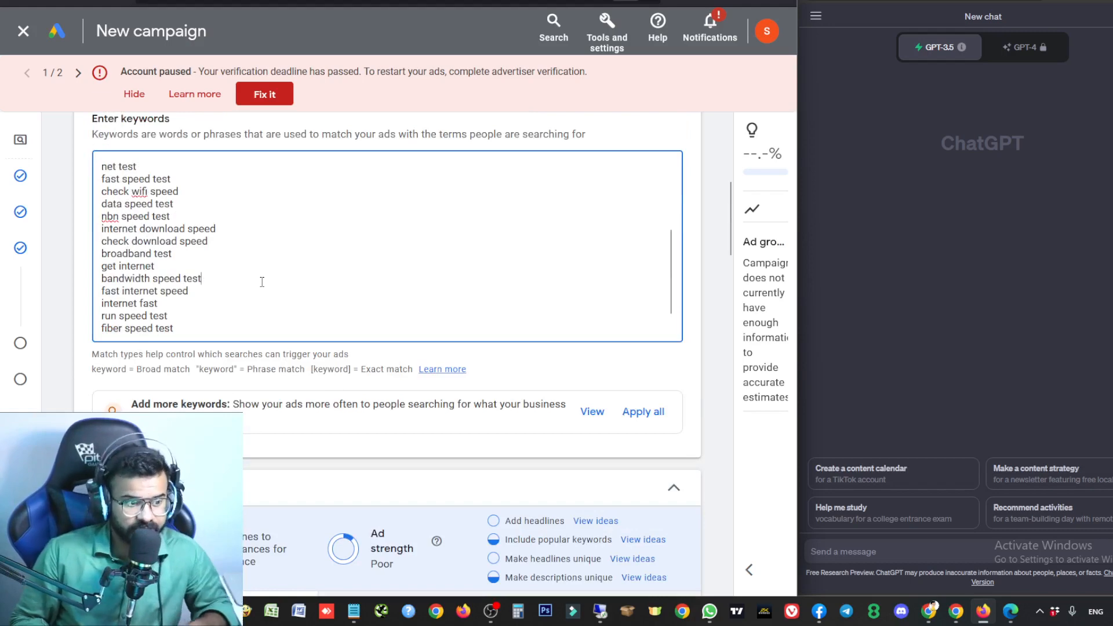
Try replacing all of the ad group's keywords with "internet speed test" copied from the keyword plan, and undo the replacement.
key(ctrl+a)
key(ctrl+Tab)
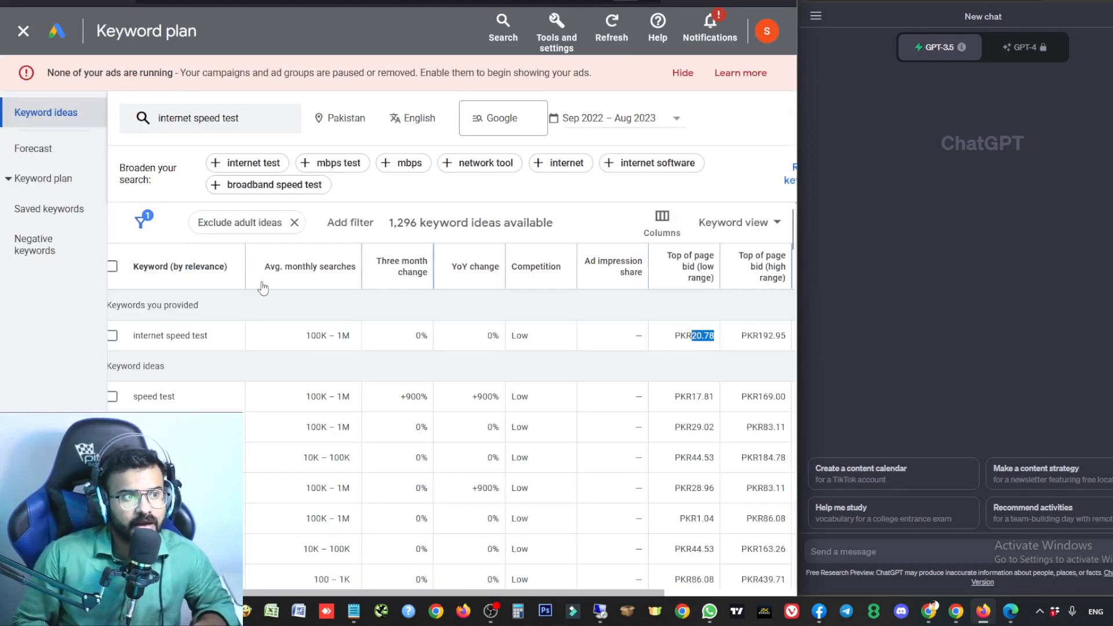
drag(133, 336, 231, 340)
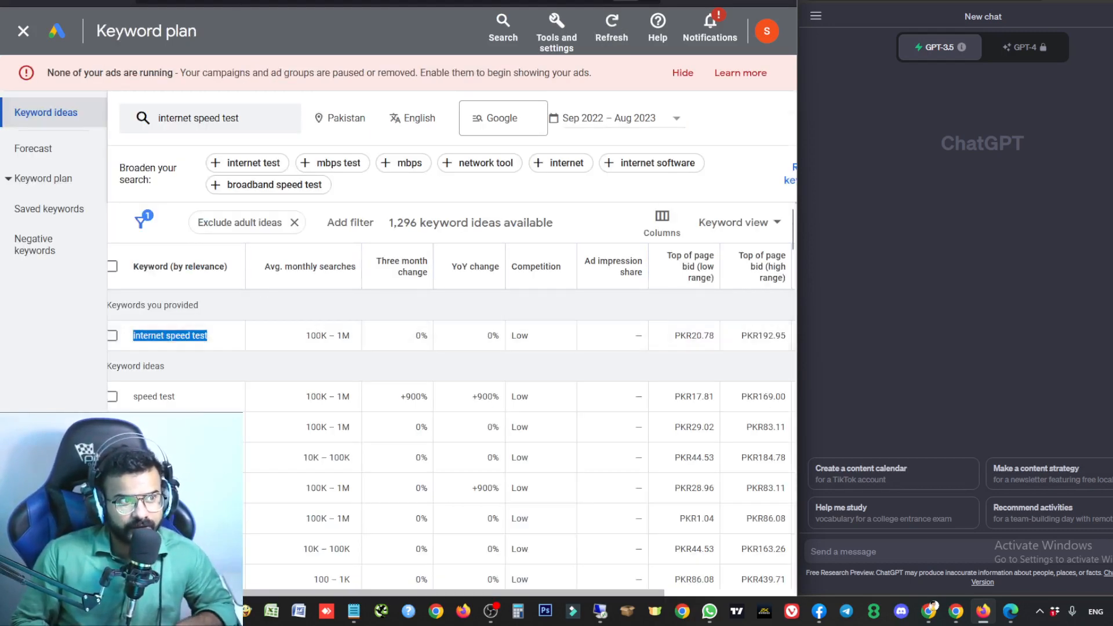
key(ctrl+c)
key(ctrl+shift+Tab)
key(ctrl+v)
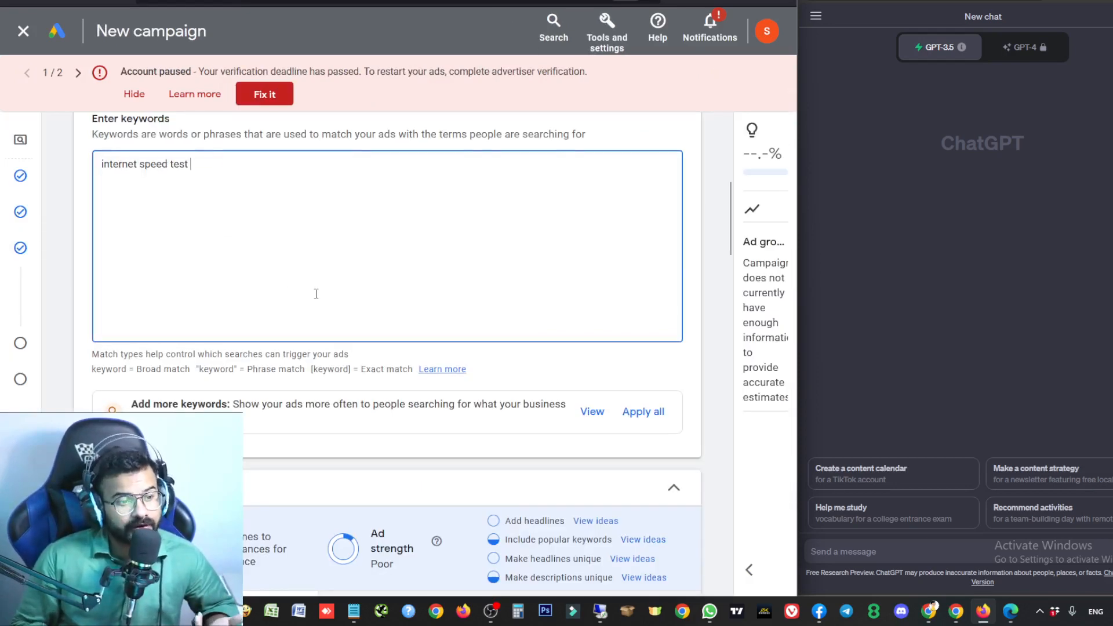
scroll(307, 294, up, 1)
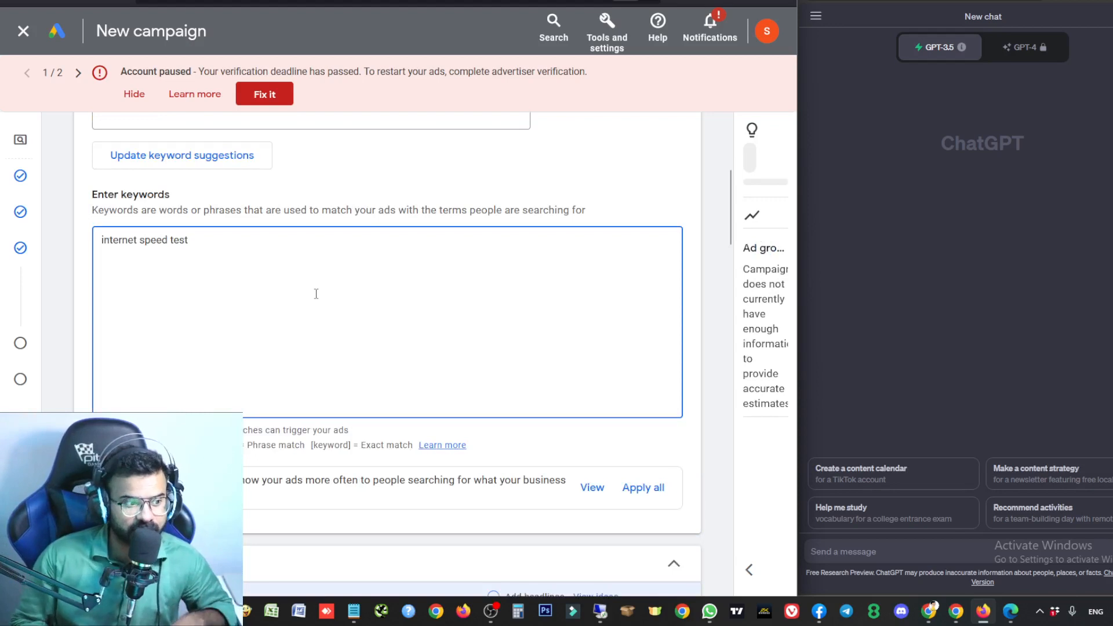
key(ctrl+z)
Remove the keywords "connection test" and "nbn speed test" from the ad group's keyword list.
click(212, 325)
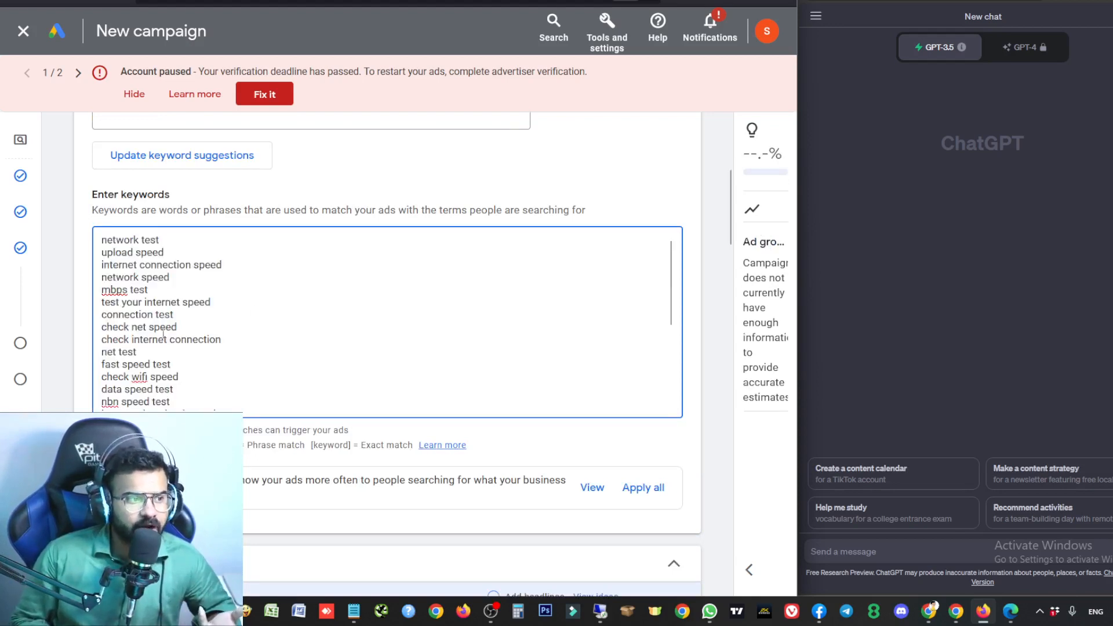
triple_click(158, 316)
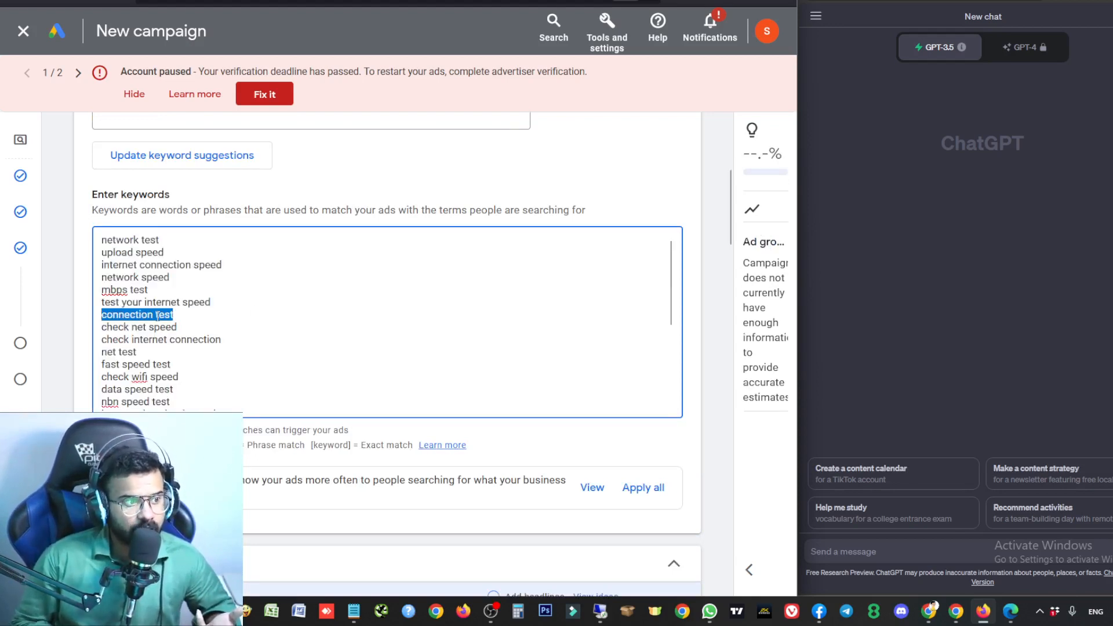
key(BackSpace)
key(BackSpace)
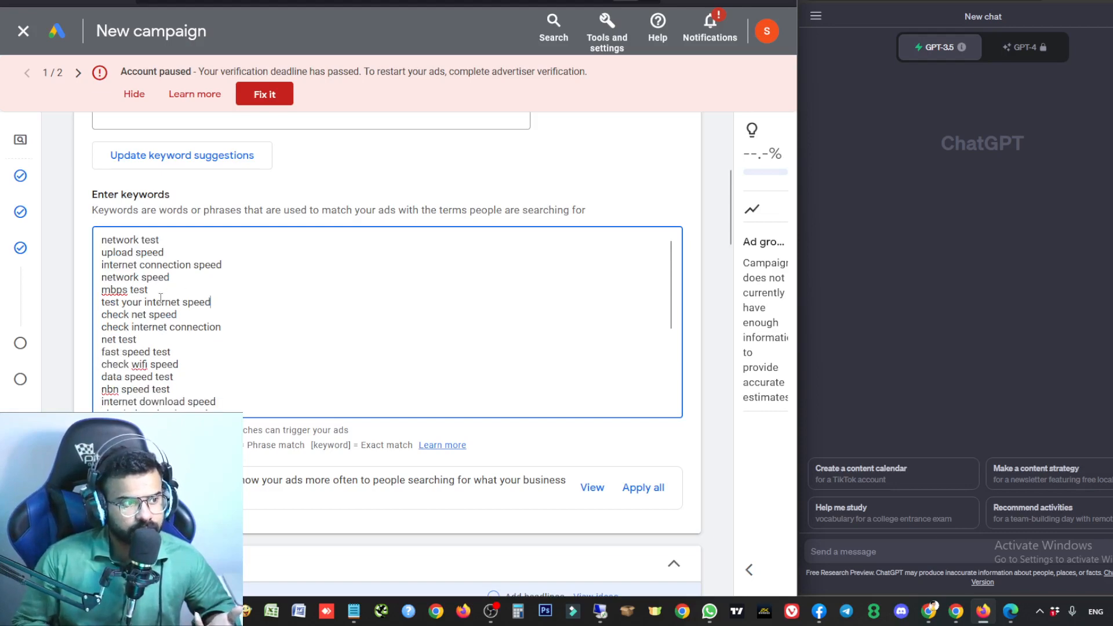
scroll(161, 297, down, 1)
triple_click(133, 312)
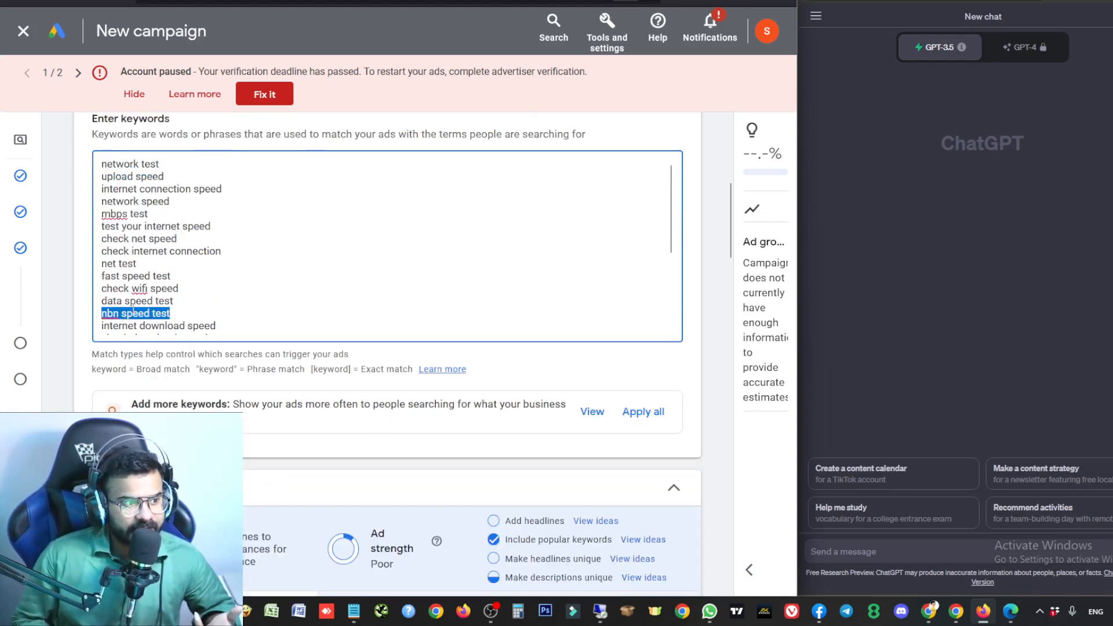
key(BackSpace)
key(BackSpace)
Examine the ad's final URL, display path, headlines, descriptions, sitelinks, callouts and preview.
scroll(133, 393, down, 2)
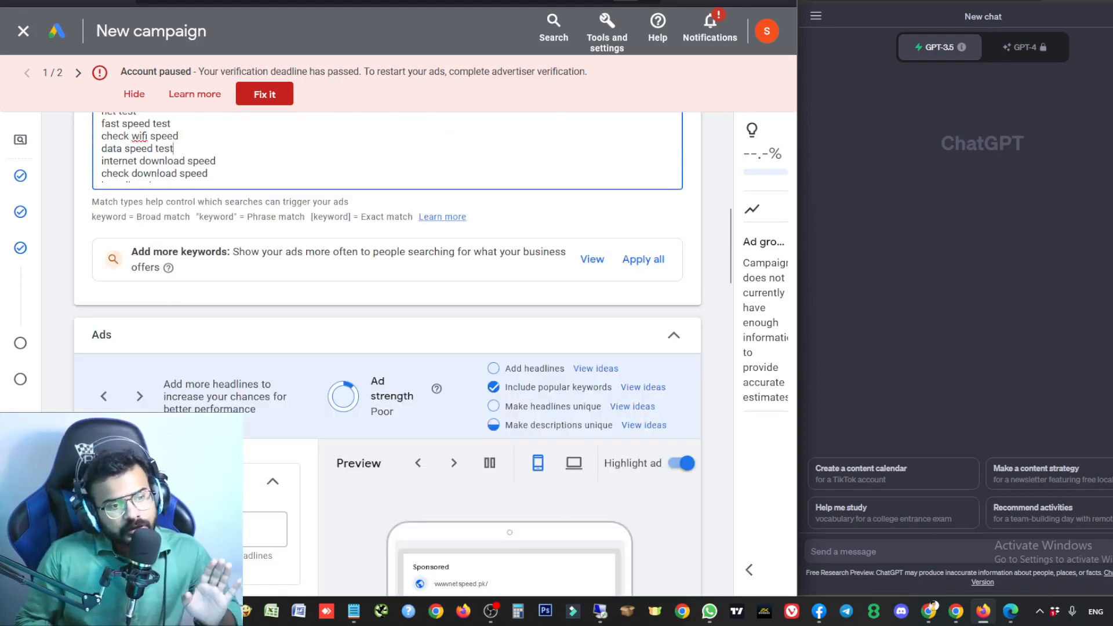
scroll(387, 353, down, 5)
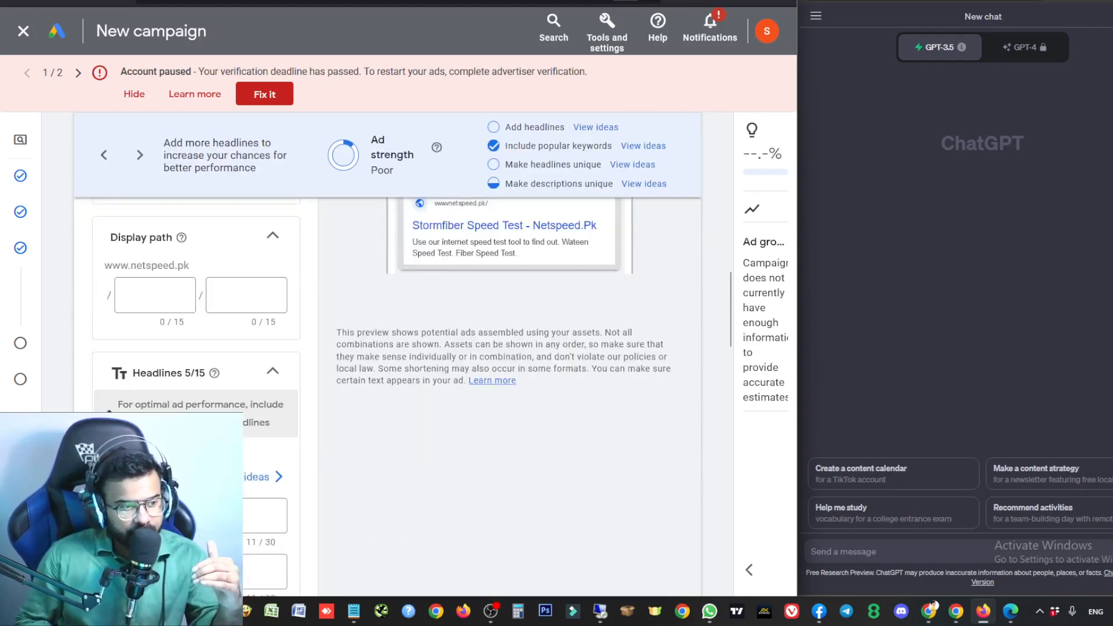
scroll(210, 406, down, 5)
scroll(210, 405, down, 4)
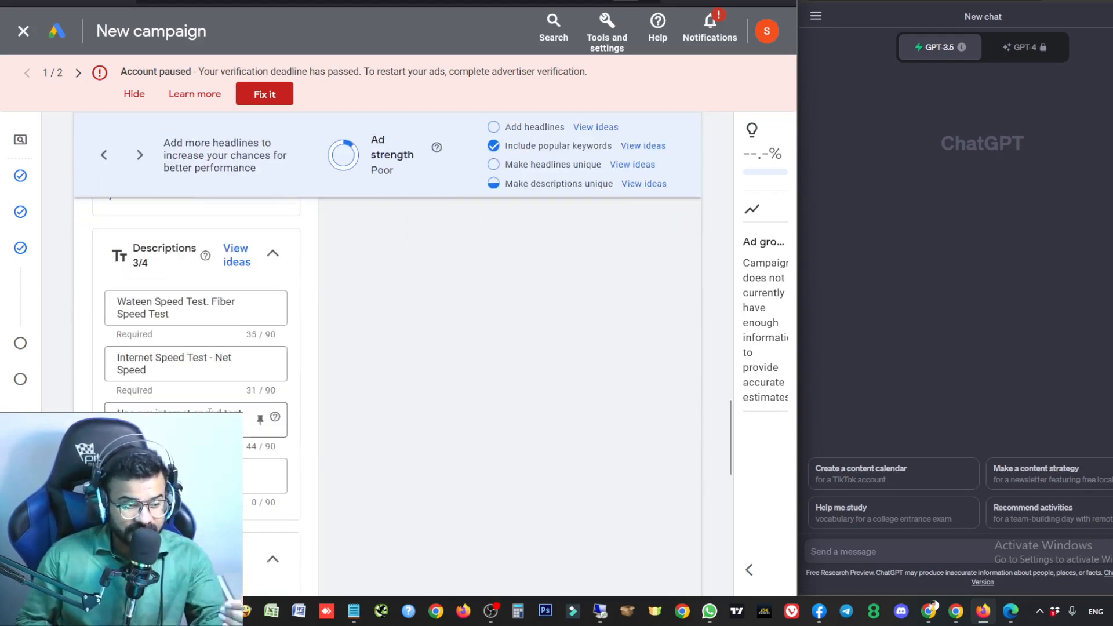
scroll(210, 410, down, 10)
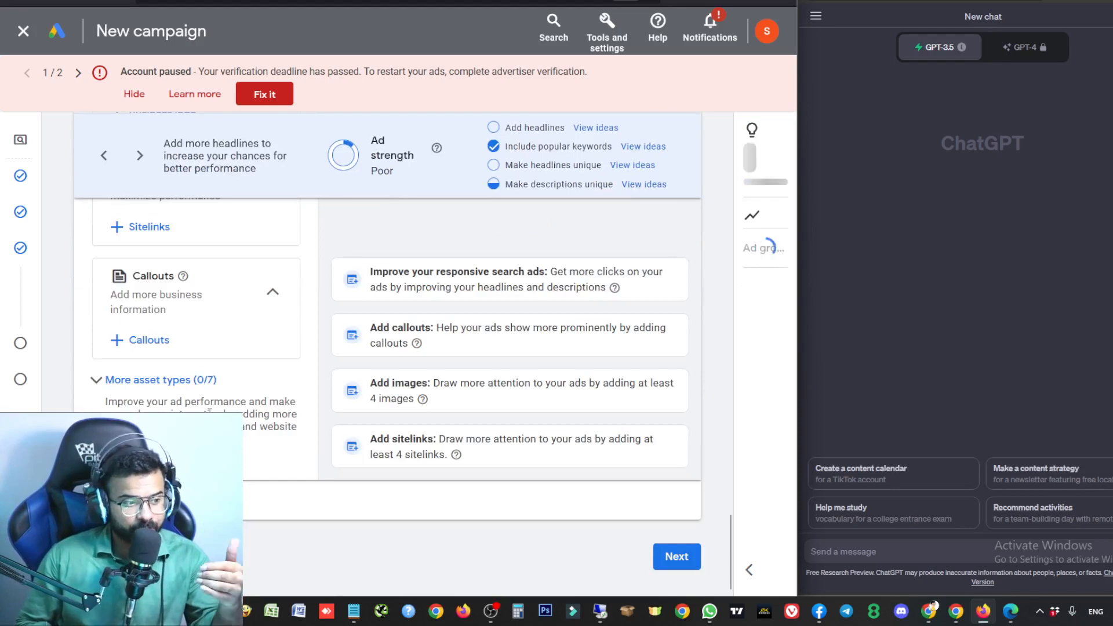
scroll(210, 412, up, 15)
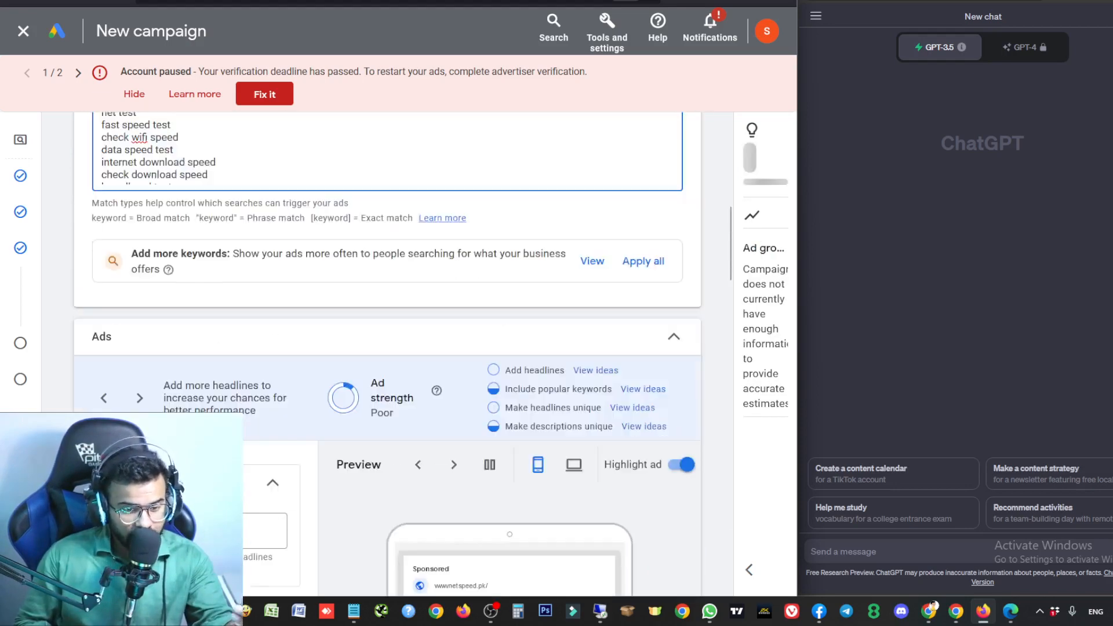
scroll(210, 411, down, 3)
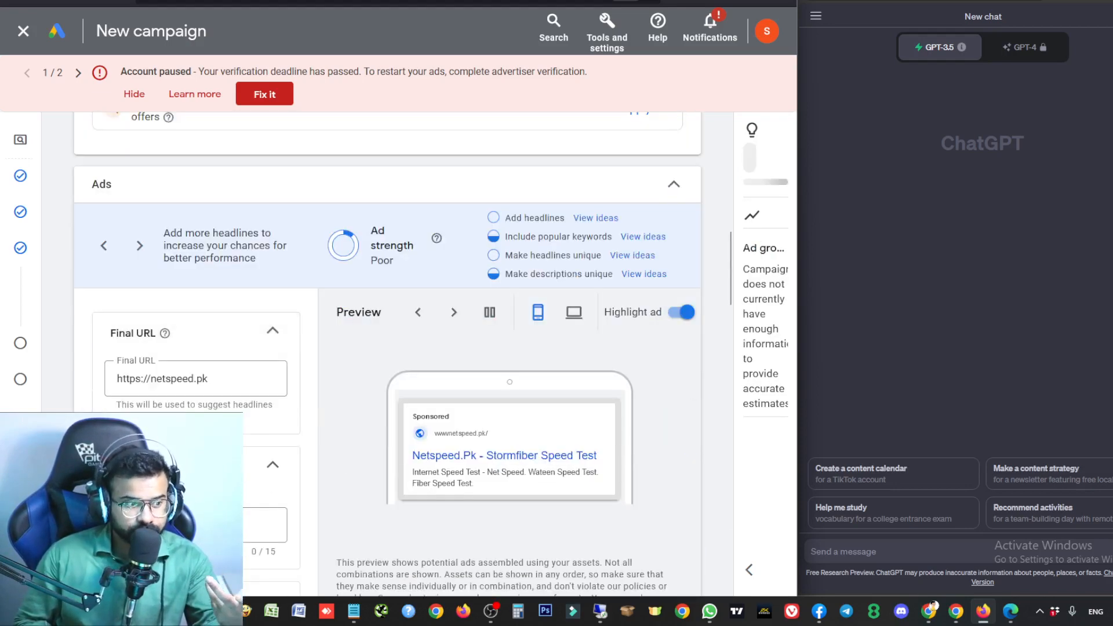
scroll(209, 411, down, 4)
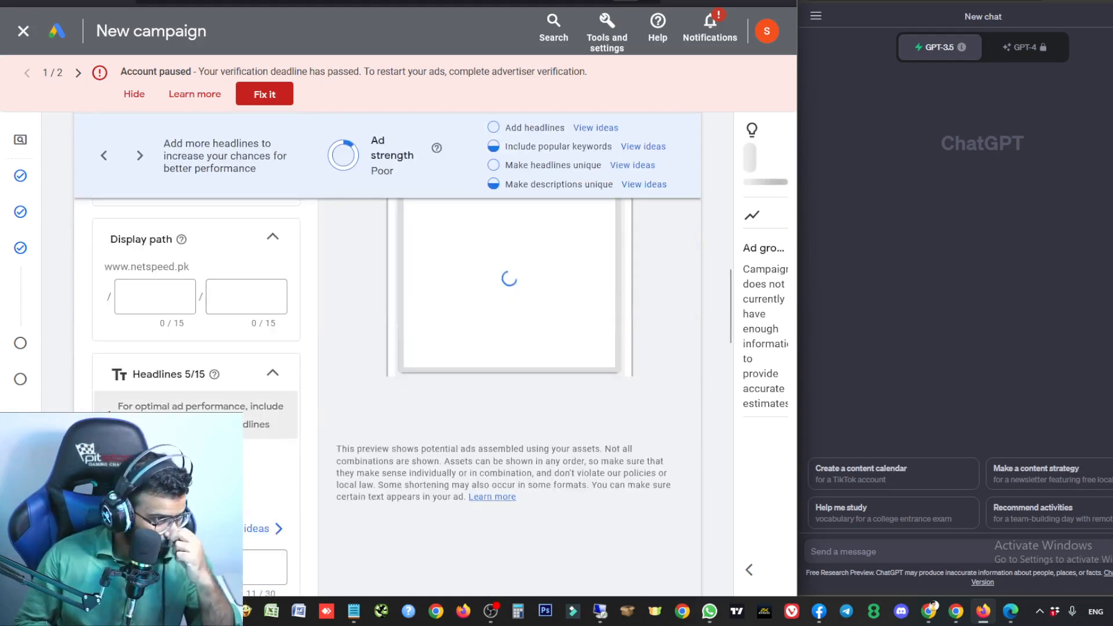
scroll(352, 403, up, 4)
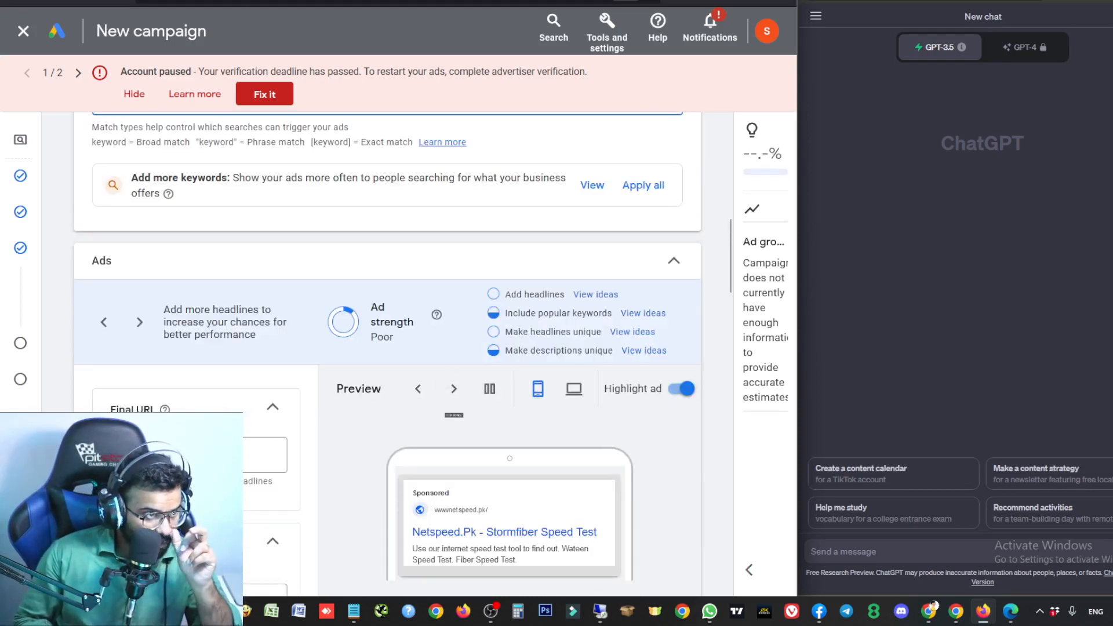
Copy the ad group's complete keyword list, switch to ChatGPT and send the greeting "Hi" in the new chat.
scroll(384, 330, up, 5)
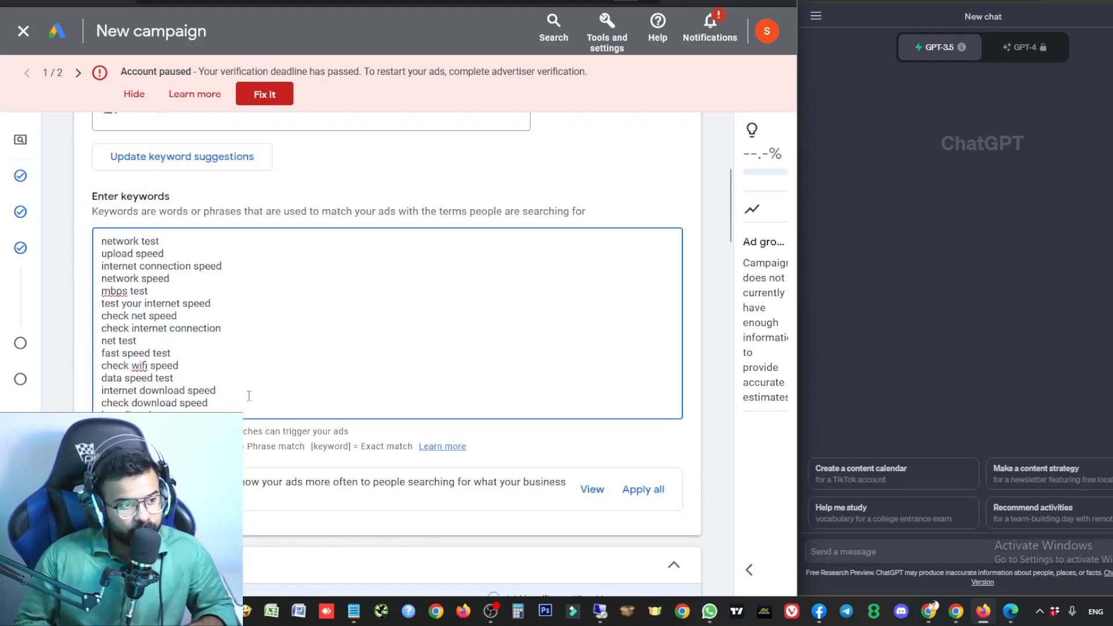
key(ctrl+a)
click(927, 541)
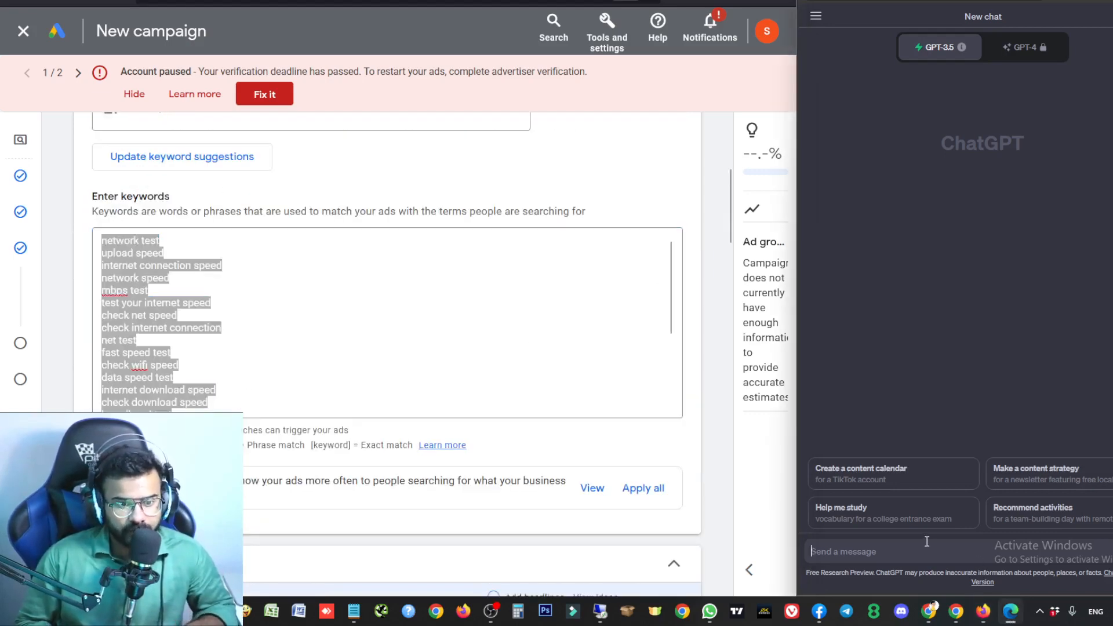
text(Hi)
key(shift+Return)
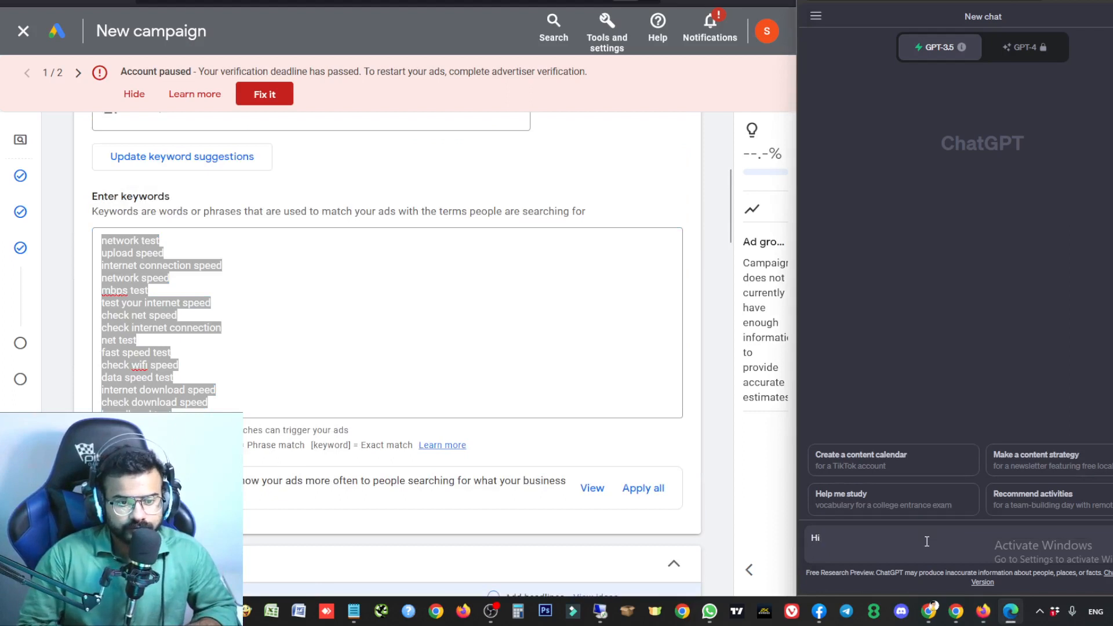
key(Return)
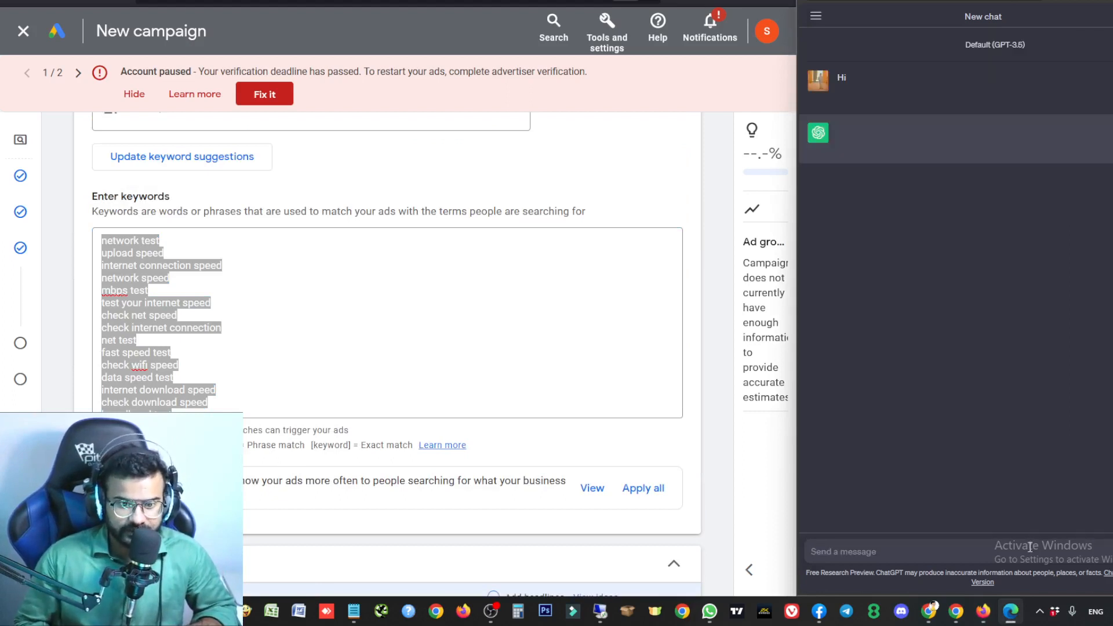
Send ChatGPT the message "I want to create google search ads. Do you understand".
text(I want to )
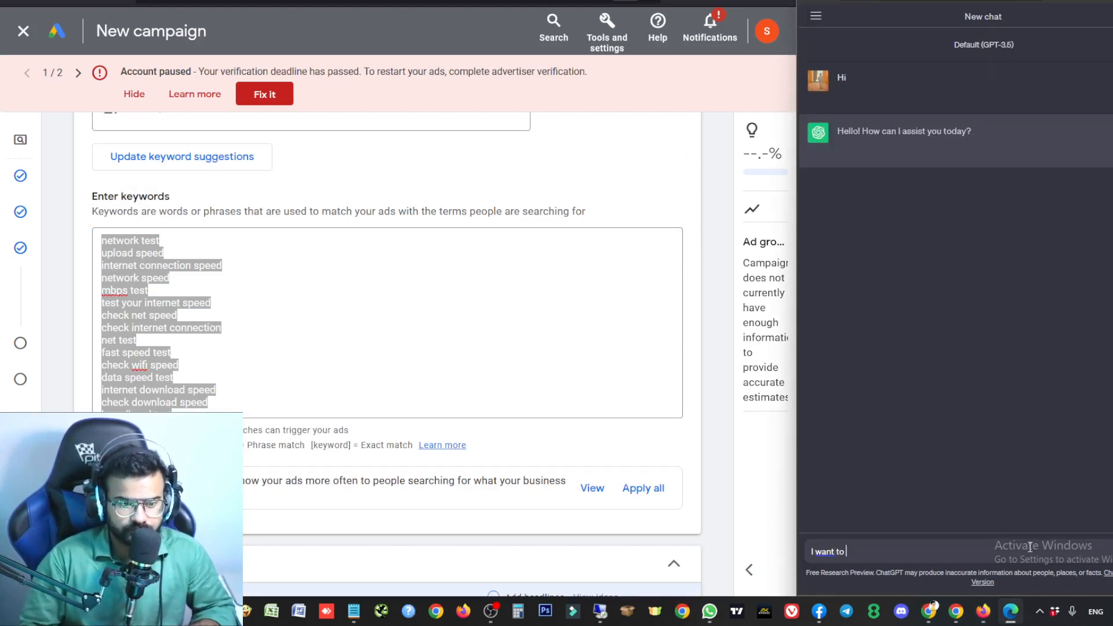
text(create google saer)
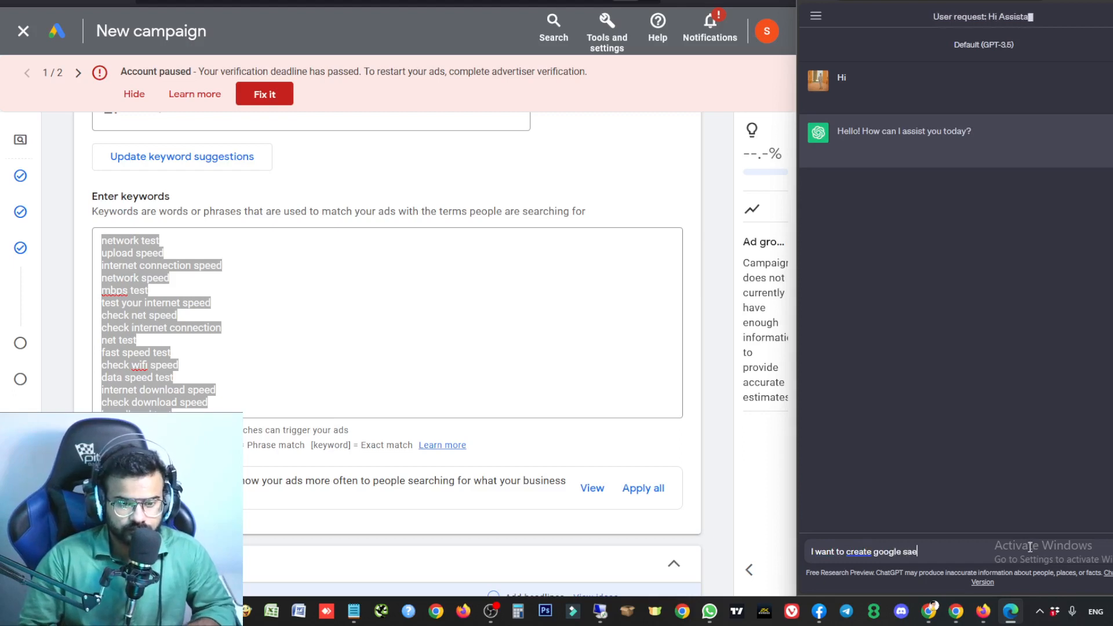
key(BackSpace)
key(BackSpace)
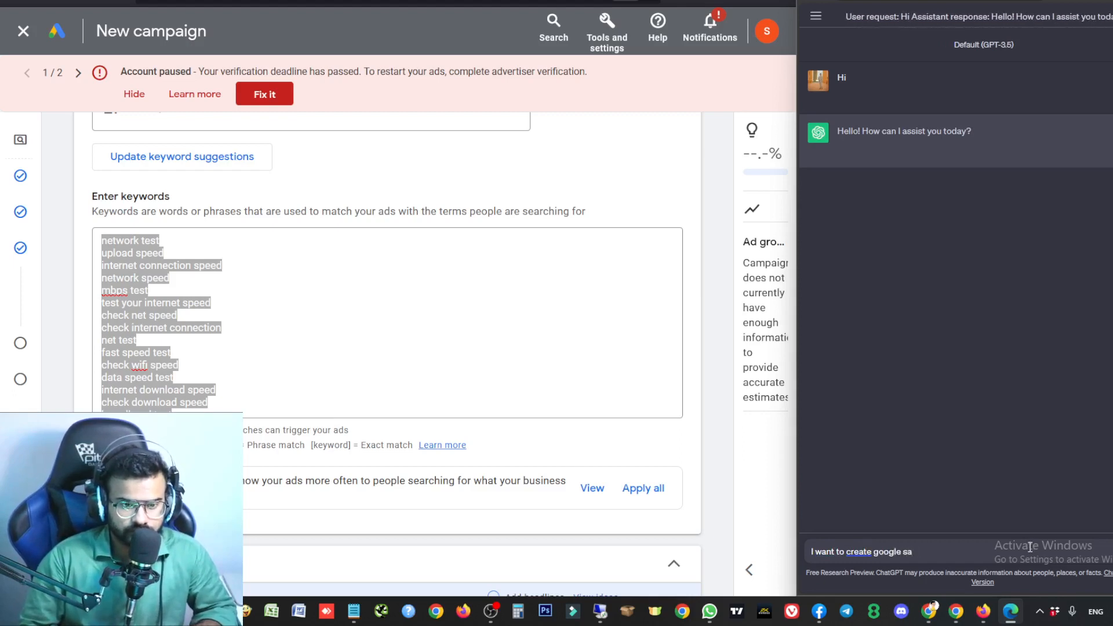
text(earch ads)
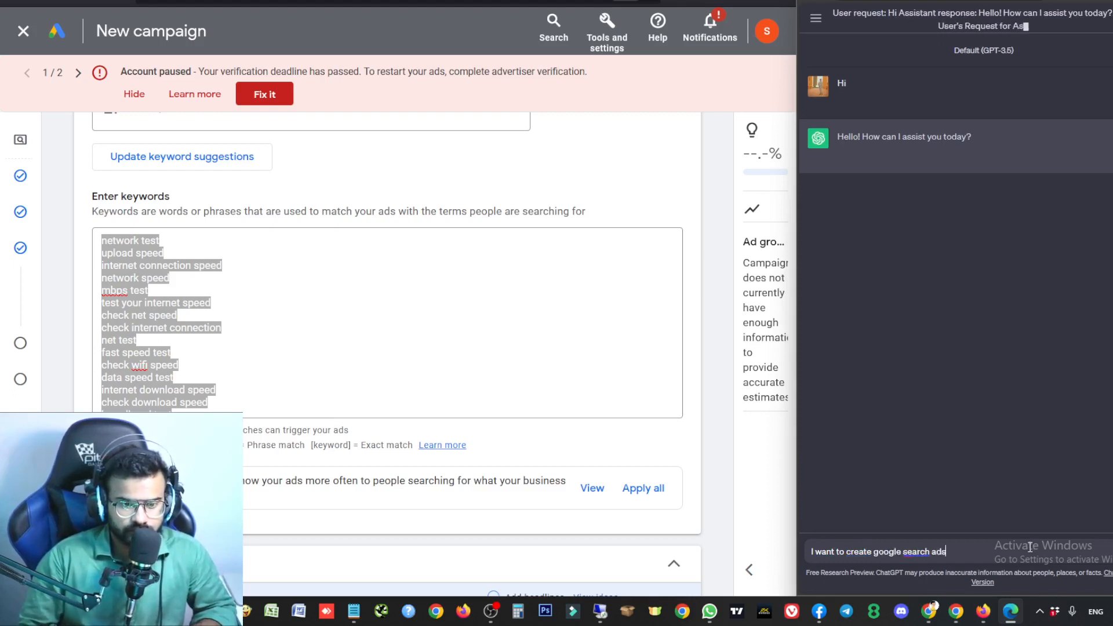
text(. Do you understand)
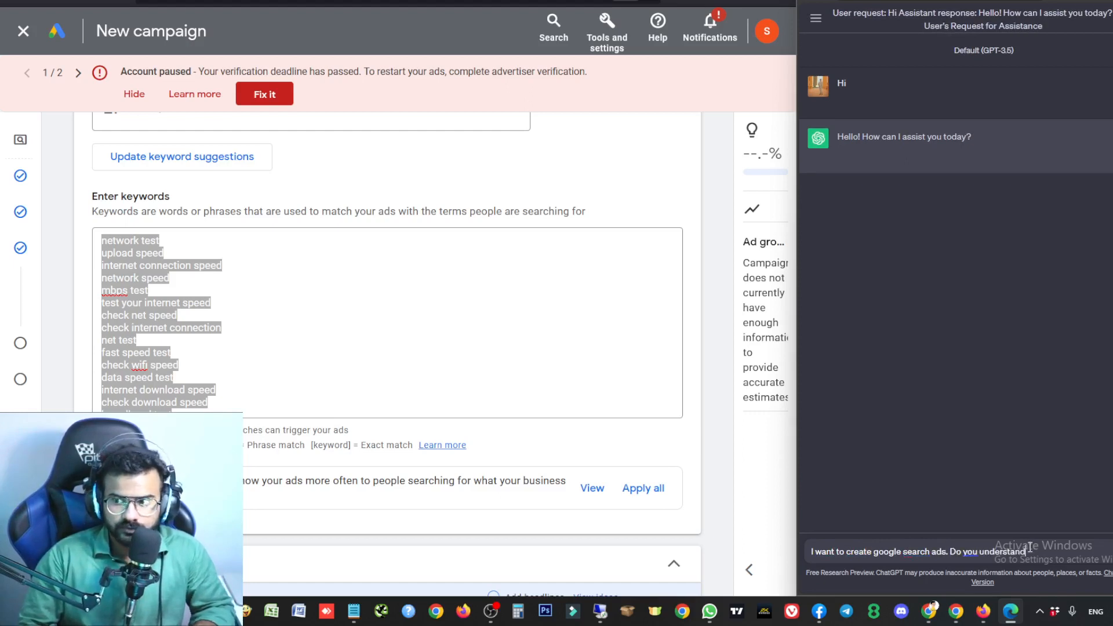
key(shift+Return)
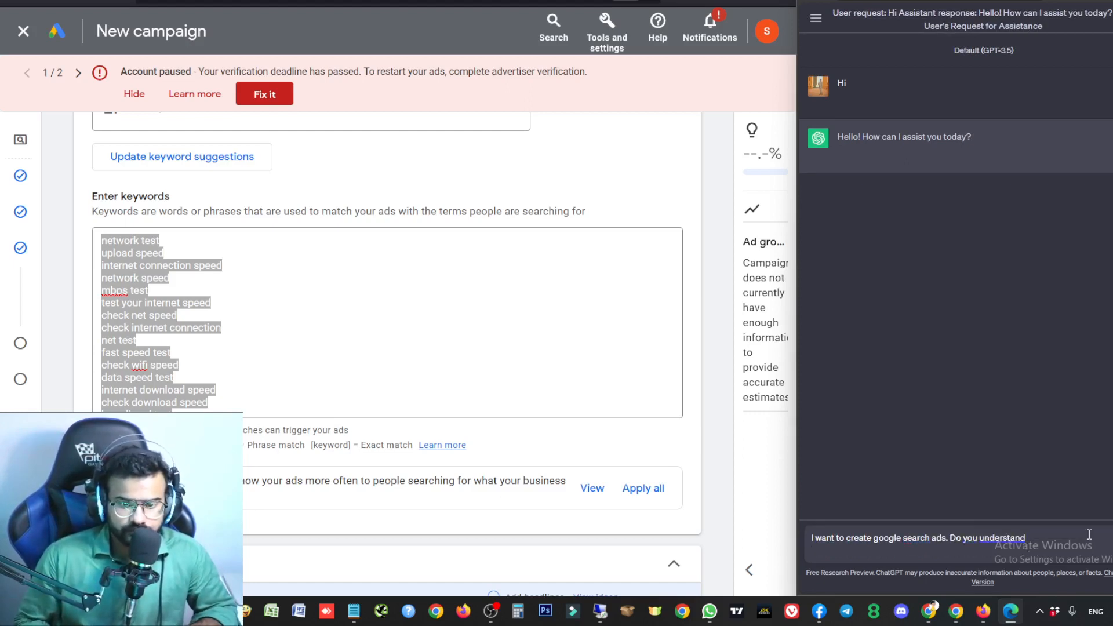
key(Return)
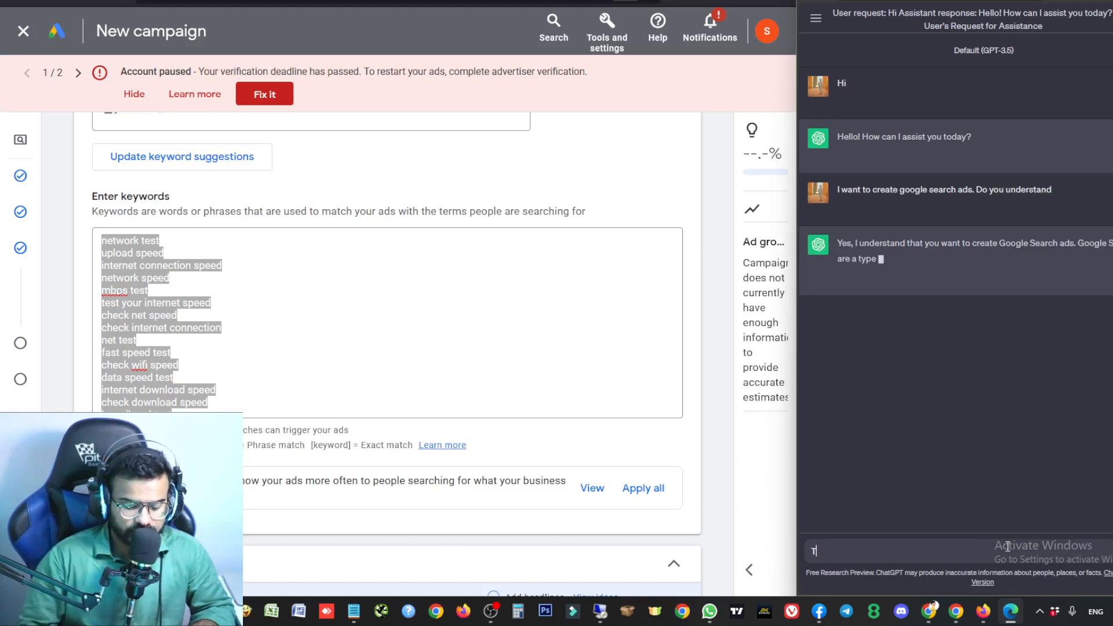
Send ChatGPT the copied keyword list, introduced by "These are my keywords:" and ending with "DO YOU UNDERSTAND?".
text(These are my)
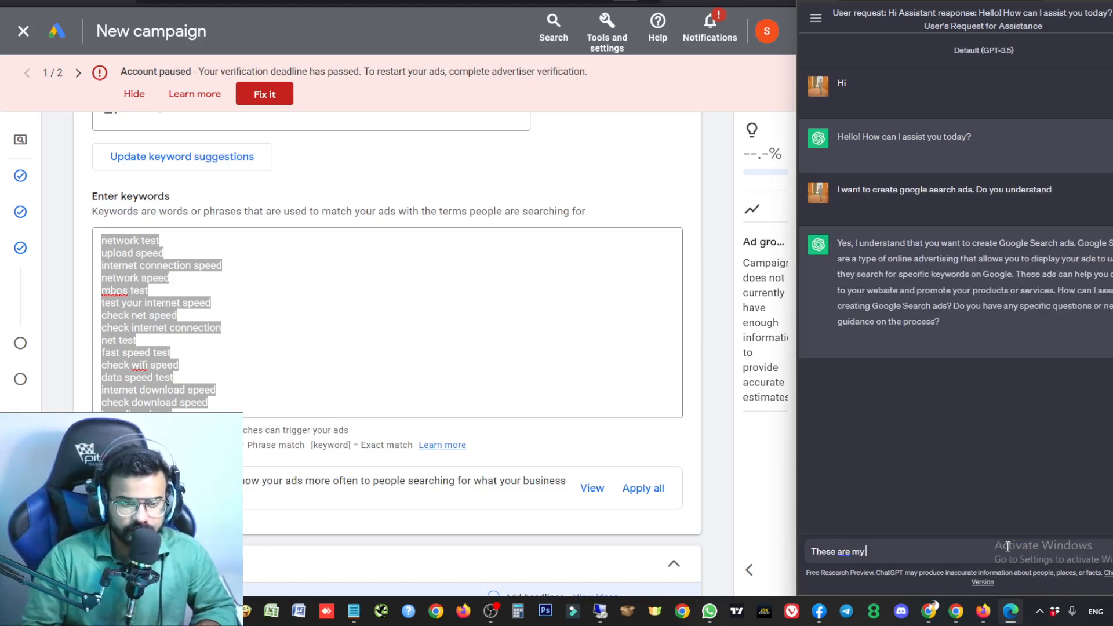
text( keywords:)
key(shift+Return)
key(ctrl+v)
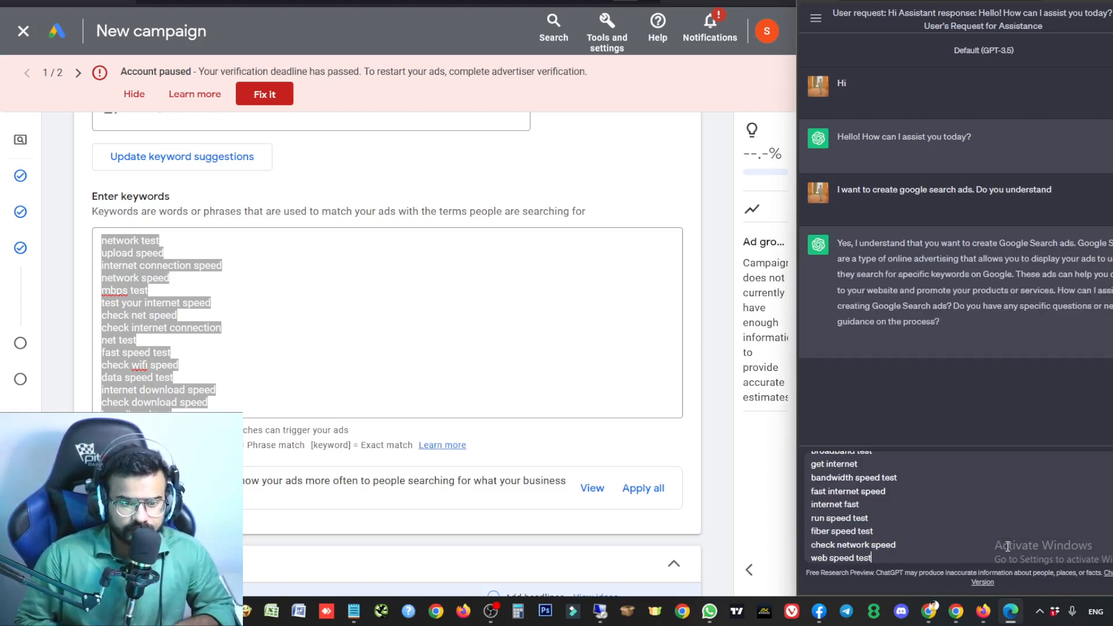
key(shift+Return)
key(shift+Return)
key(shift+Return)
text(DO YOU U)
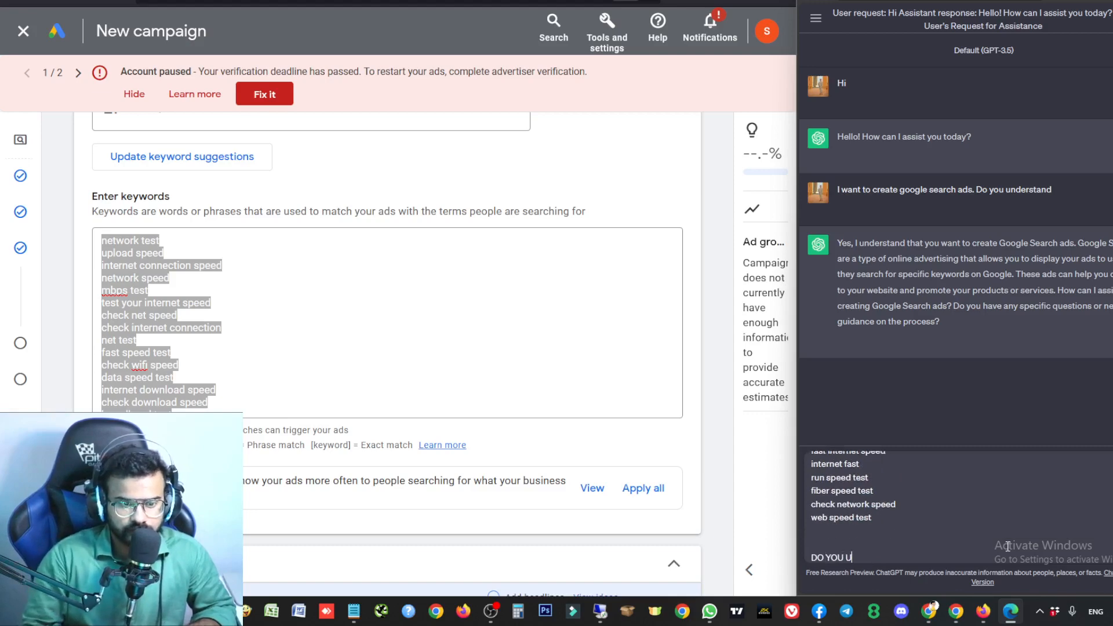
text(NDERSTAND?)
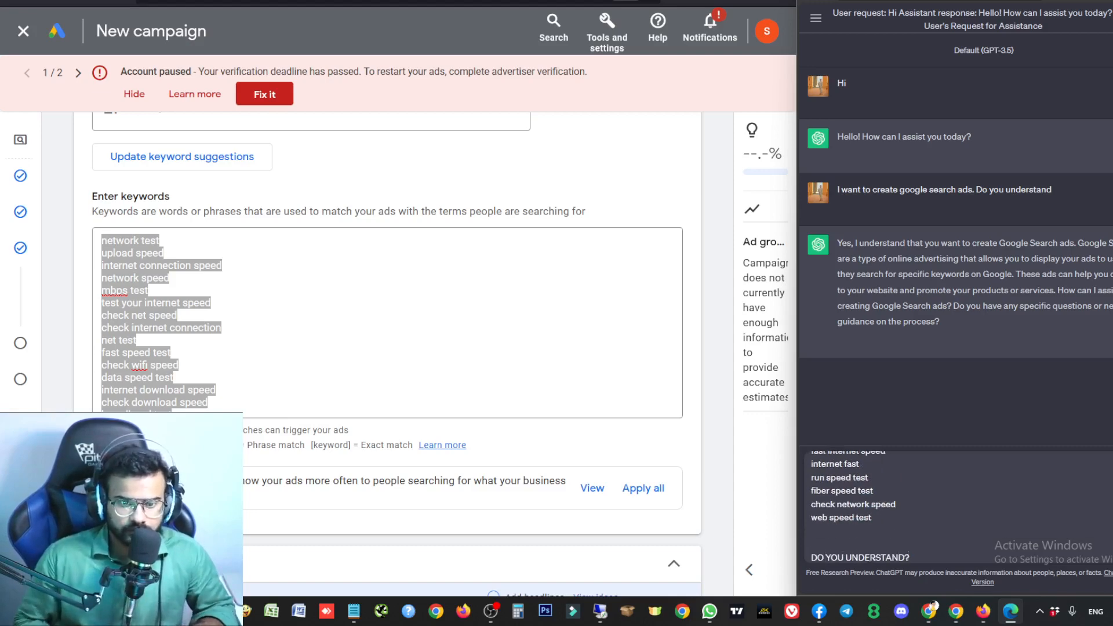
key(Return)
Return to the Google Ads campaign and review the ad's first two headlines, Netspeed.Pk and Internet Speed Test.
scroll(115, 383, down, 4)
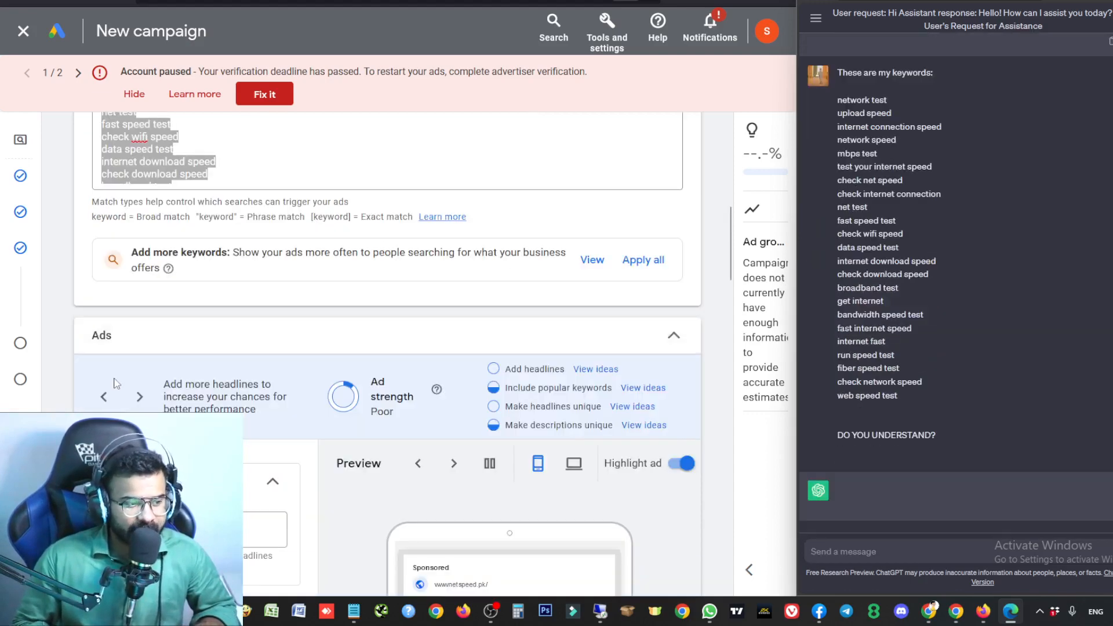
scroll(116, 382, down, 10)
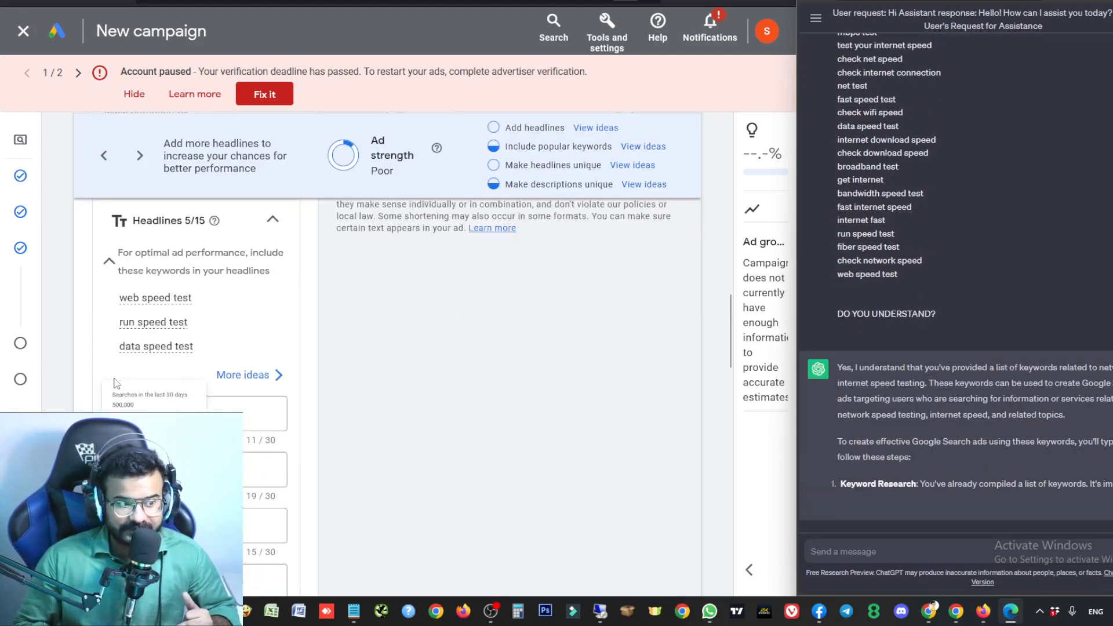
scroll(116, 383, down, 1)
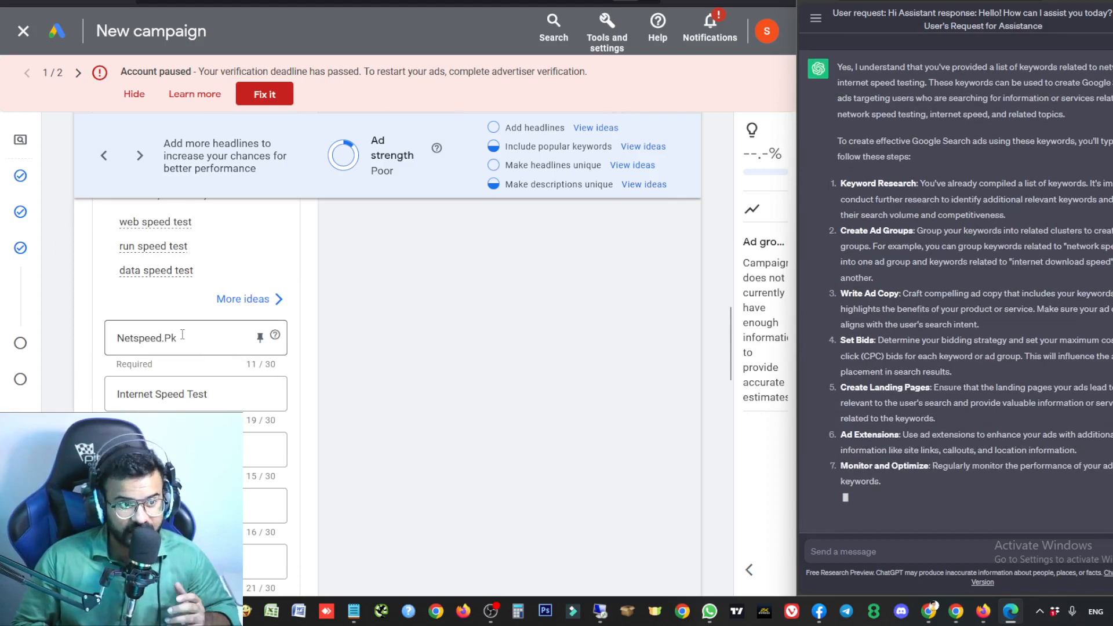
click(183, 335)
click(238, 395)
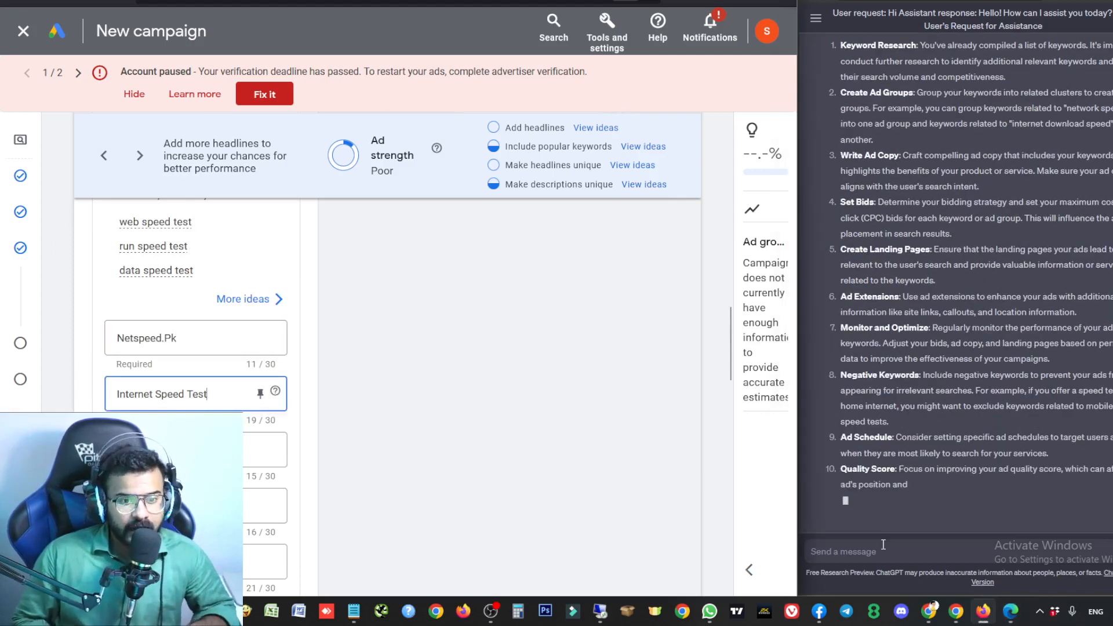
Send ChatGPT the message "Please write an Stunning 30 Character Headlines for my google search ads." with a second line "By using my keywords.".
click(883, 544)
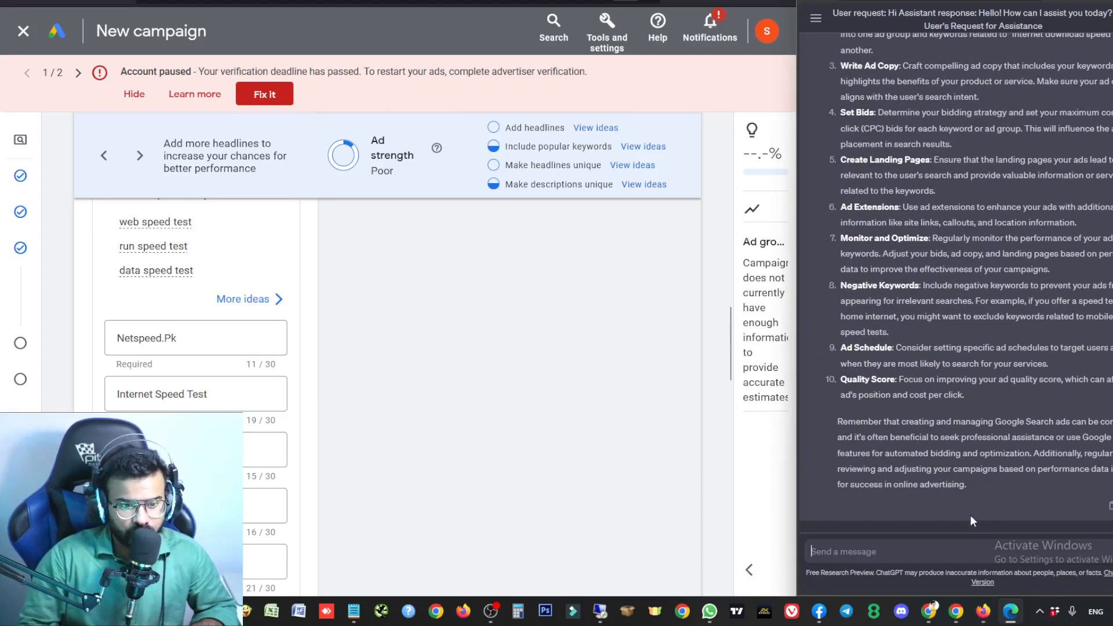
text(Please write an )
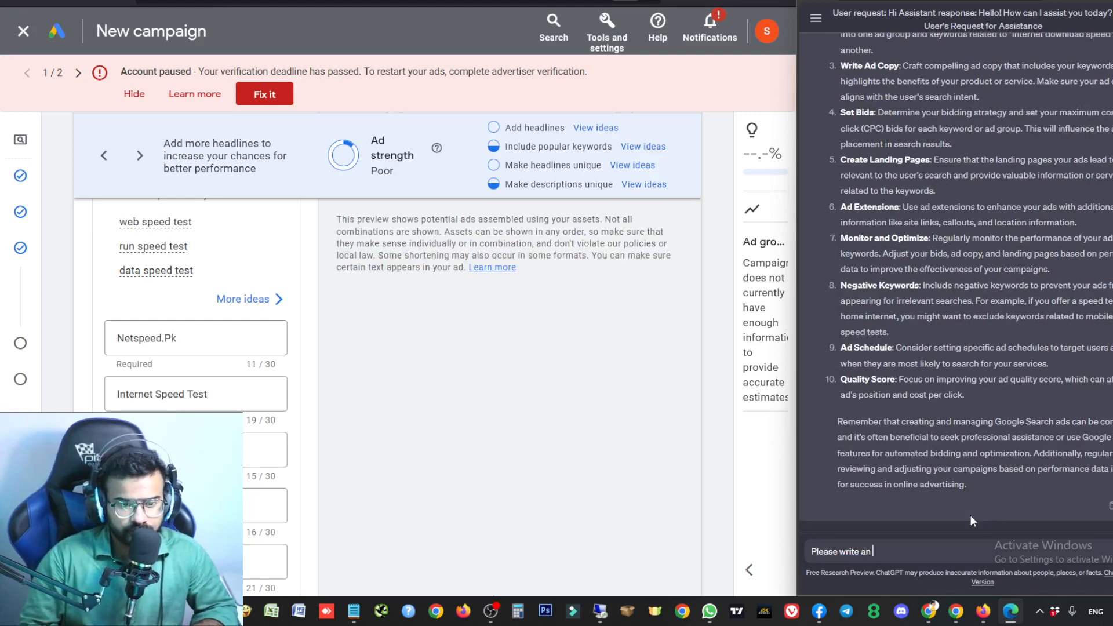
text(Stunning 30)
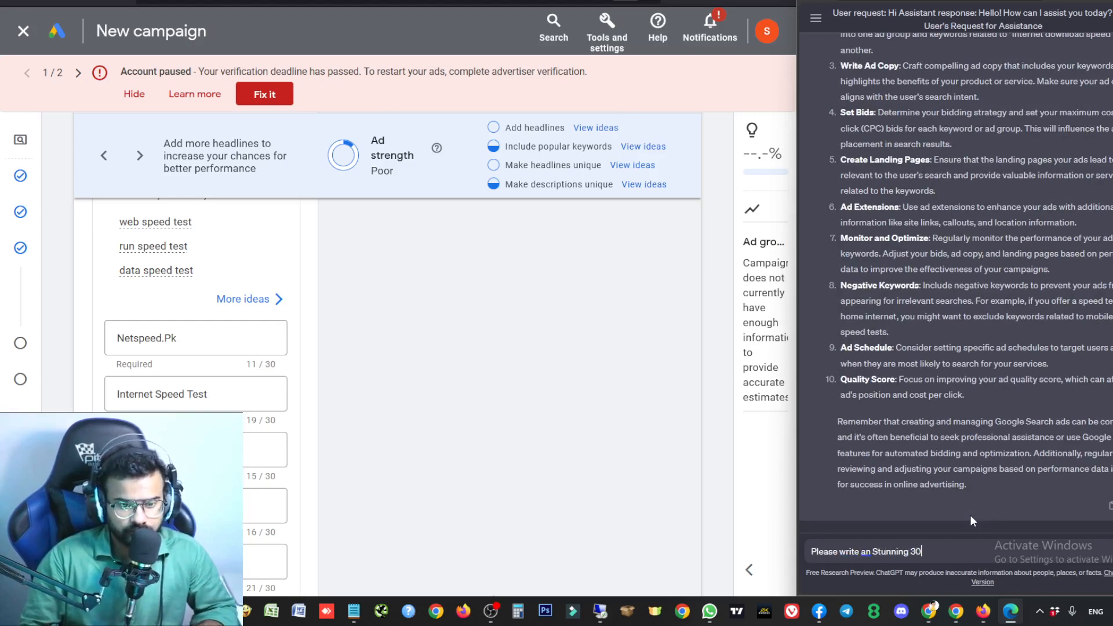
text( Character)
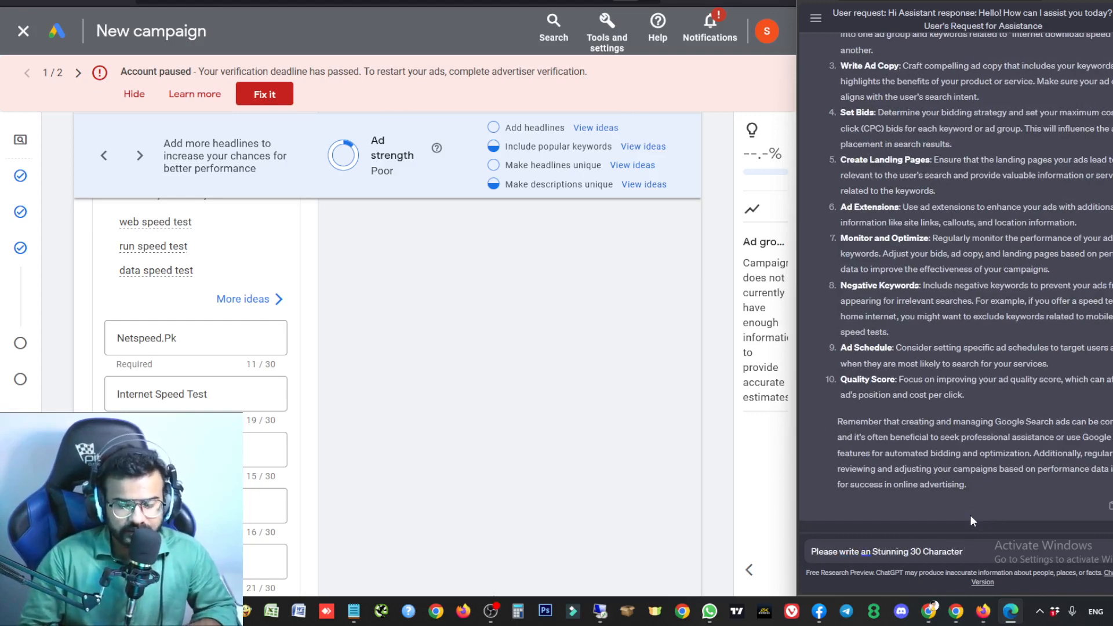
text( Headlines for my g)
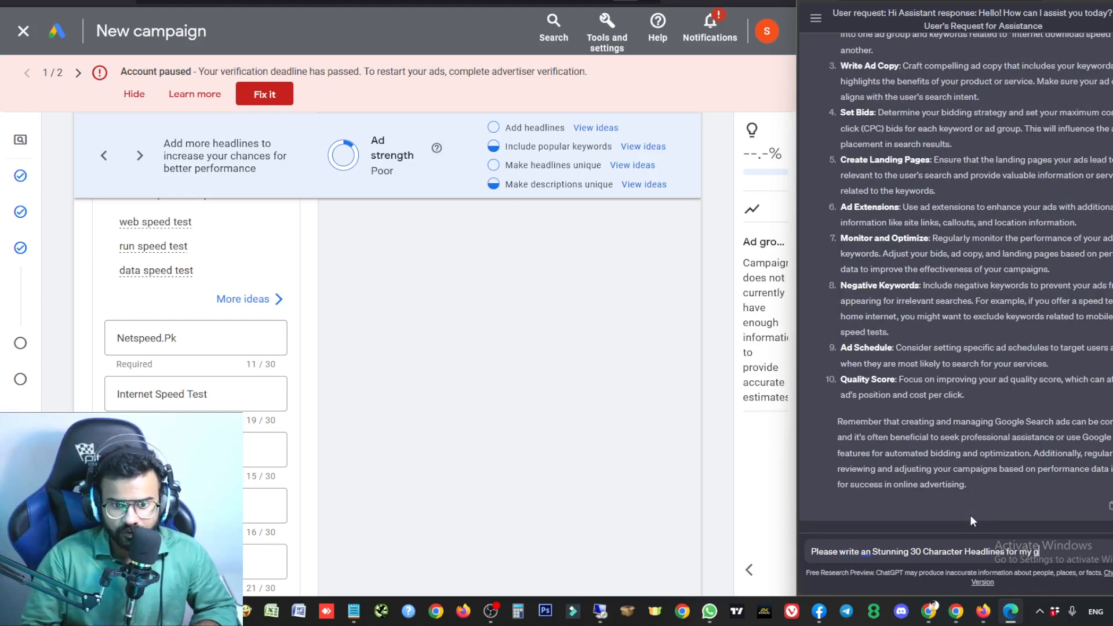
text(oogle search ads.)
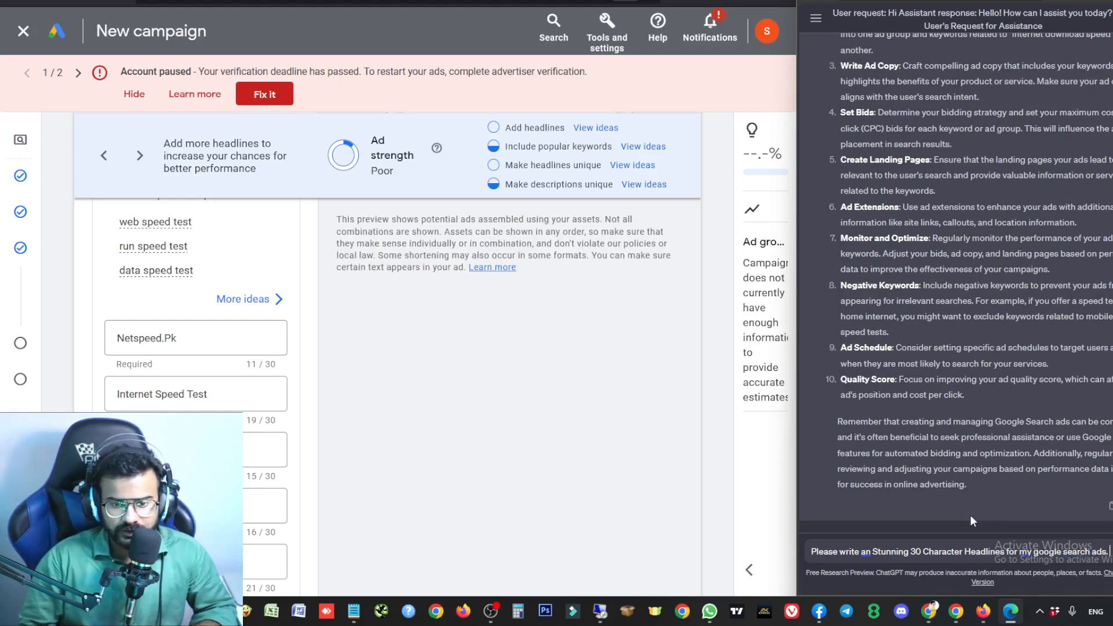
key(shift+Return)
text(By using)
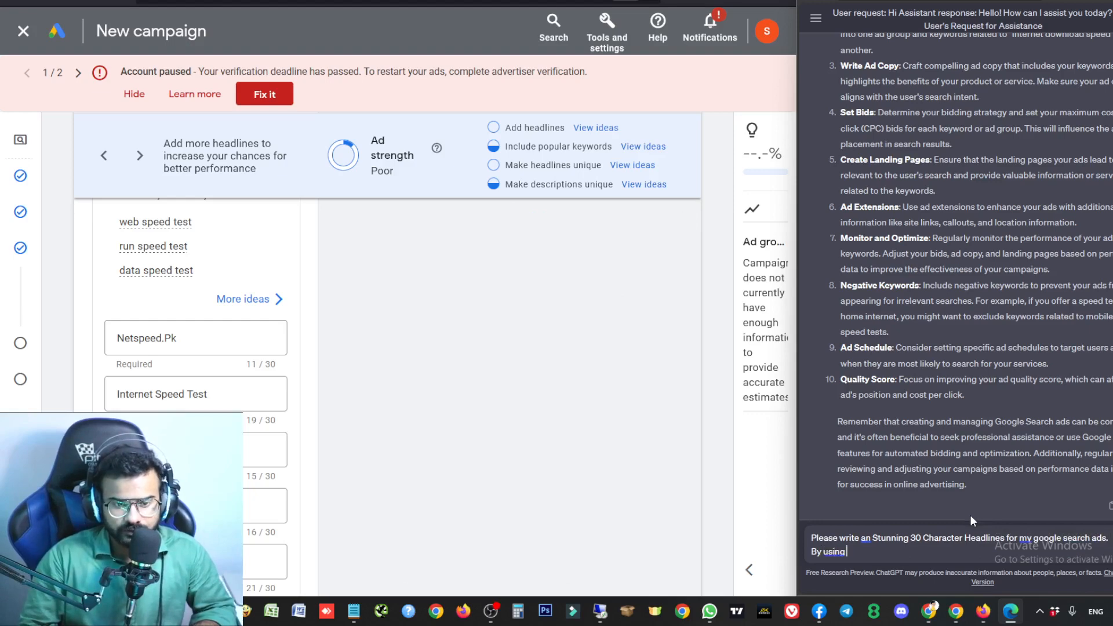
text( my keywords.)
key(shift+Return)
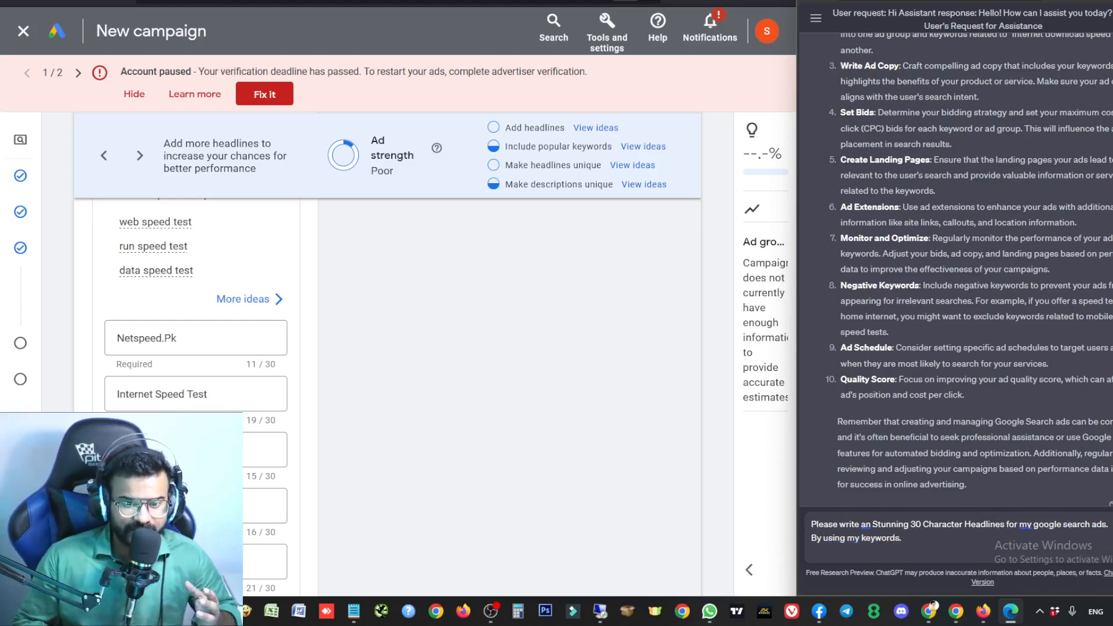
key(Return)
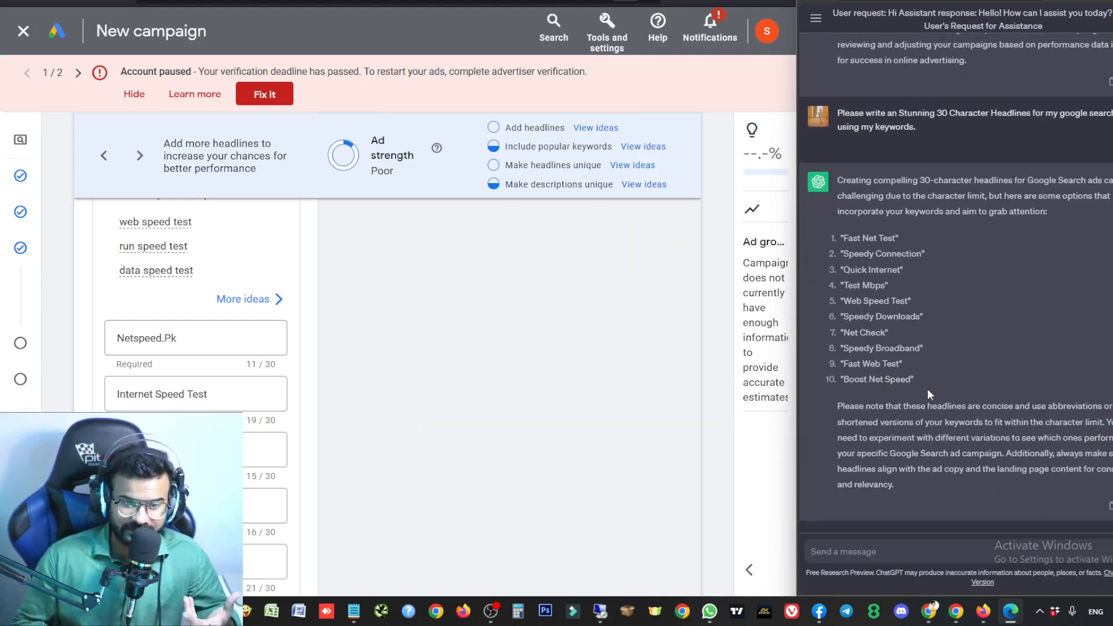
Replace the ad's second headline with ChatGPT's first suggestion, Fast Net Test, without the trailing quotation mark.
drag(843, 238, 898, 237)
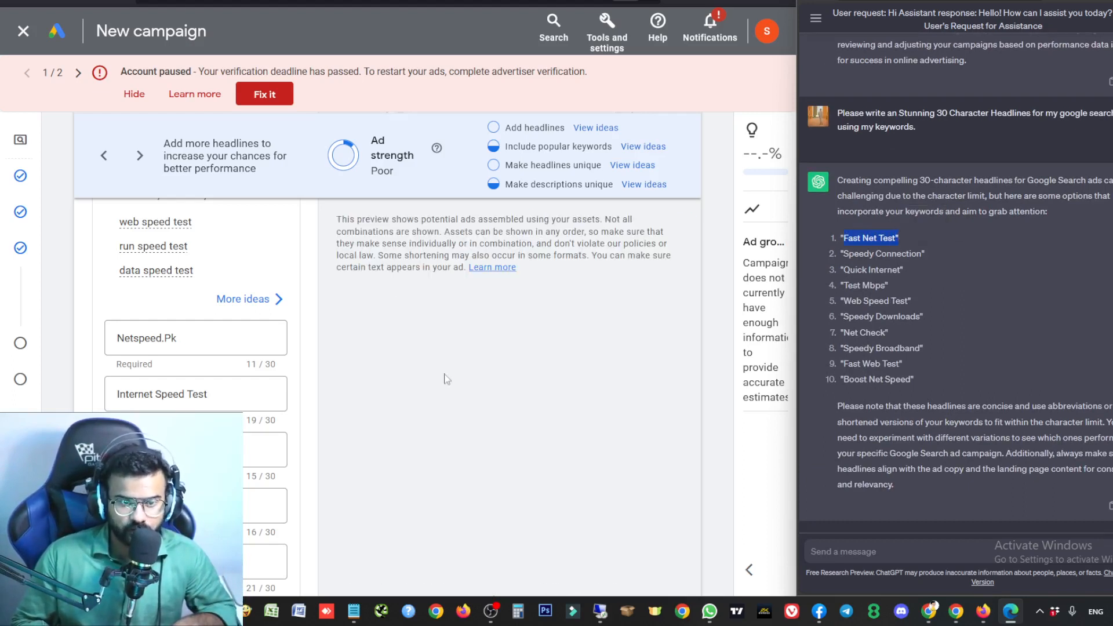
click(235, 347)
click(234, 393)
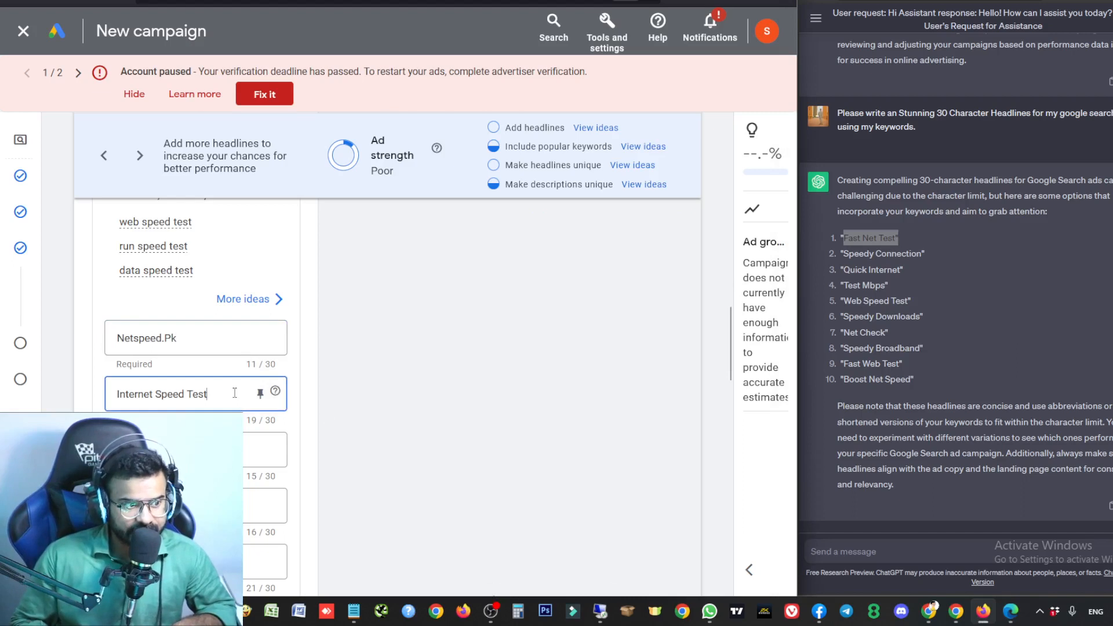
key(ctrl+a)
text(Fast Net Test")
key(Tab)
click(200, 408)
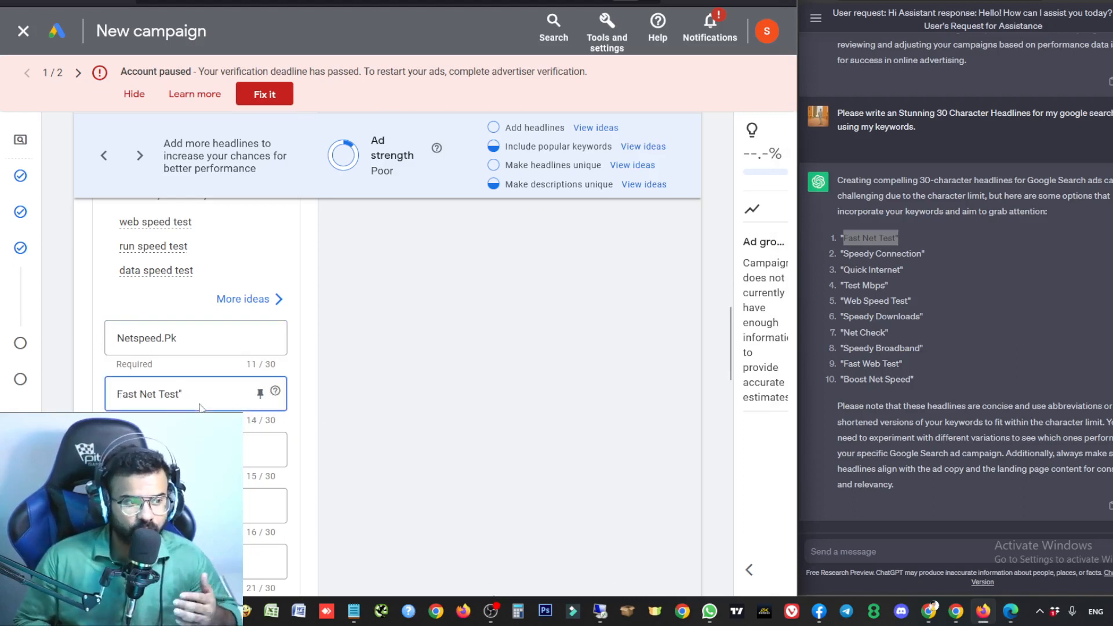
key(BackSpace)
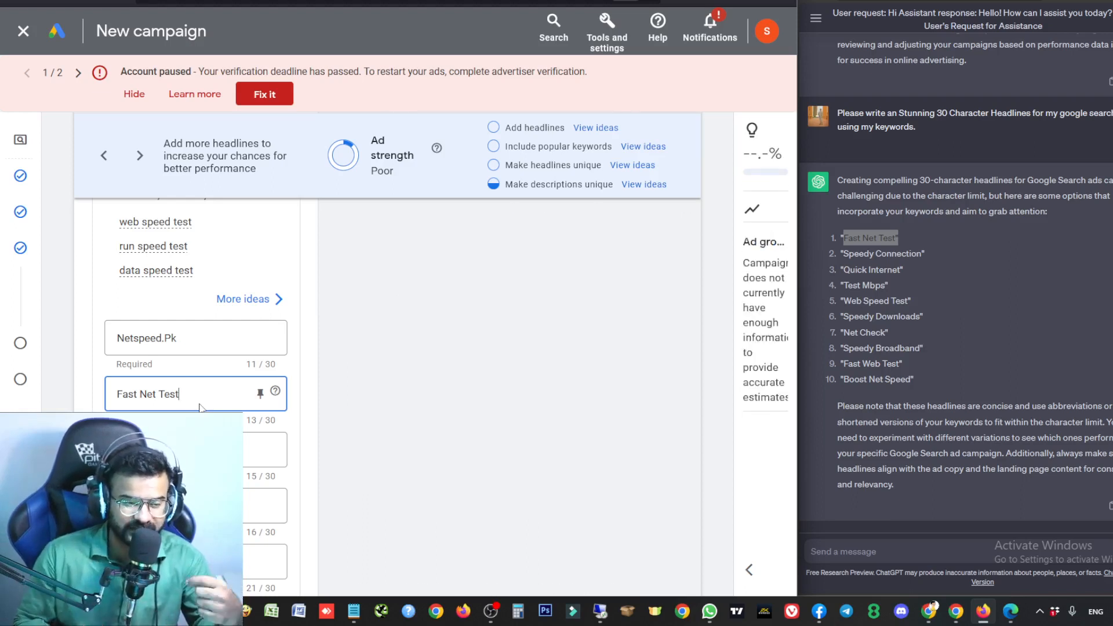
Review the ad's remaining headline and description fields alongside ChatGPT's list of suggested headlines.
scroll(296, 472, down, 7)
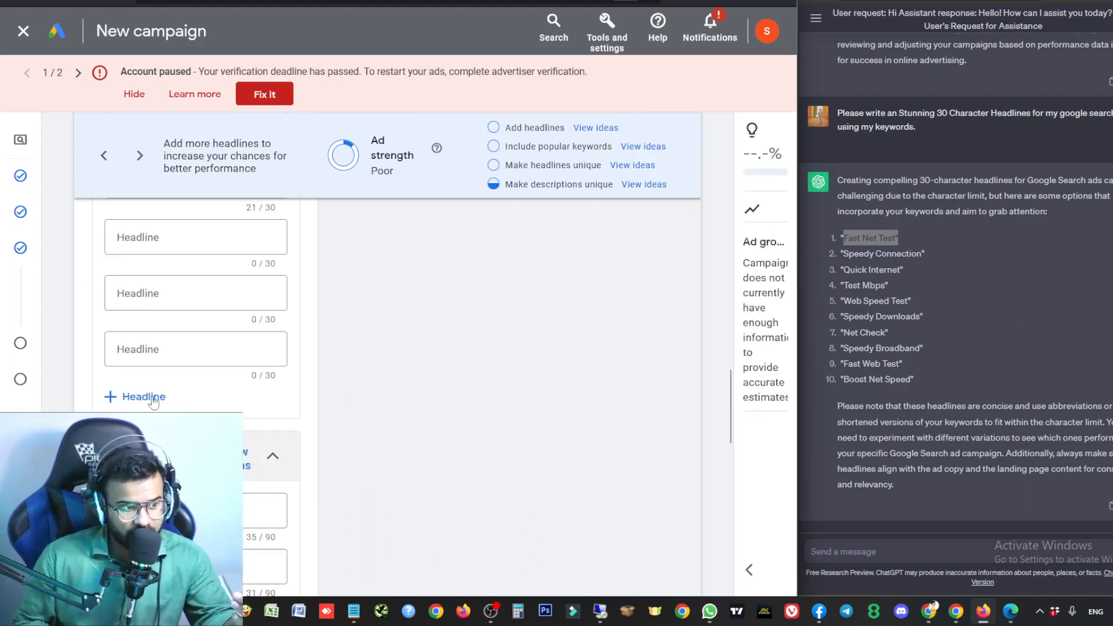
scroll(151, 401, down, 2)
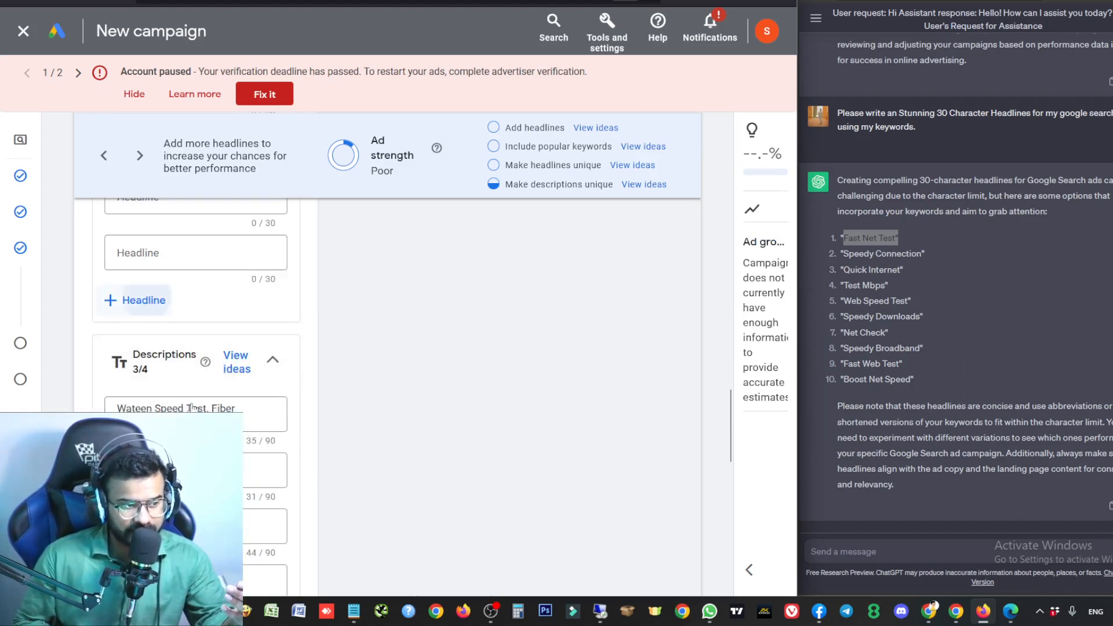
scroll(193, 406, up, 1)
click(148, 429)
scroll(149, 429, down, 3)
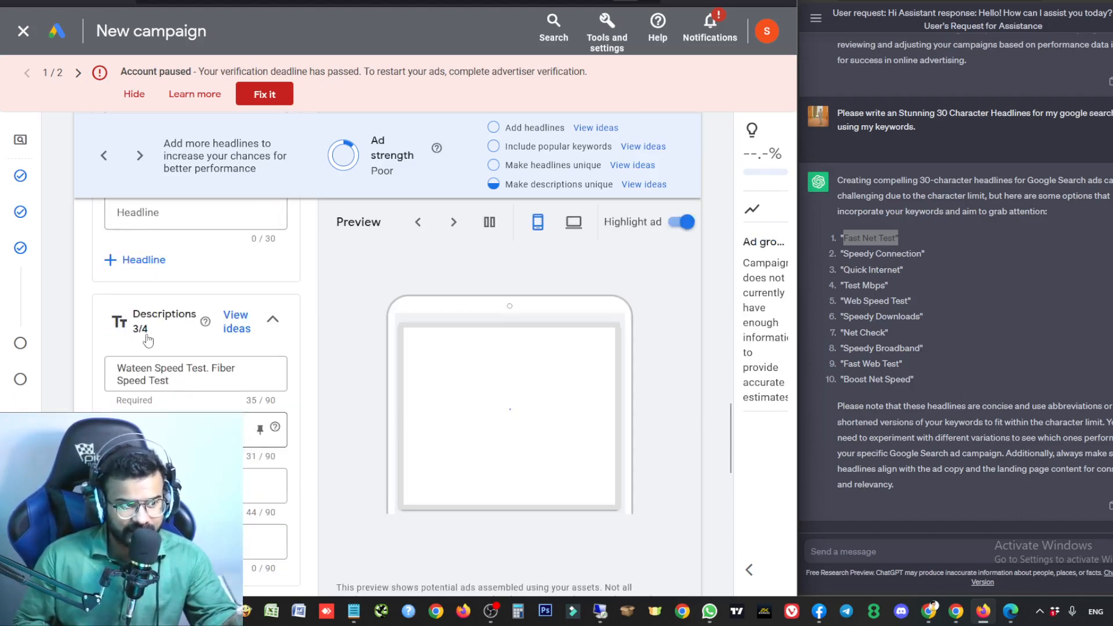
scroll(150, 348, up, 4)
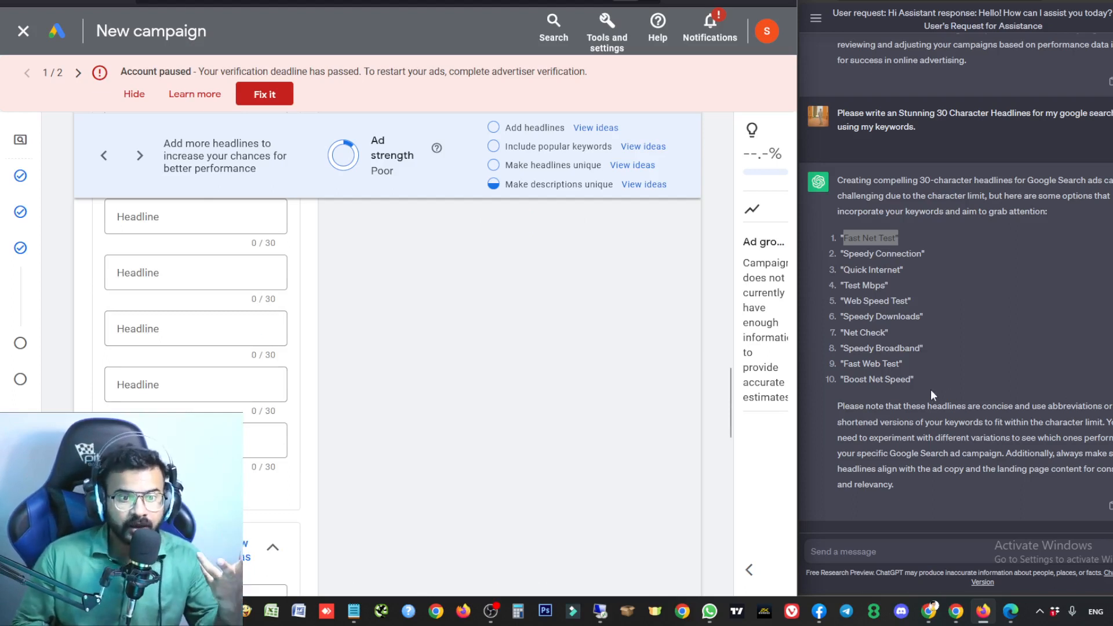
drag(931, 390, 799, 277)
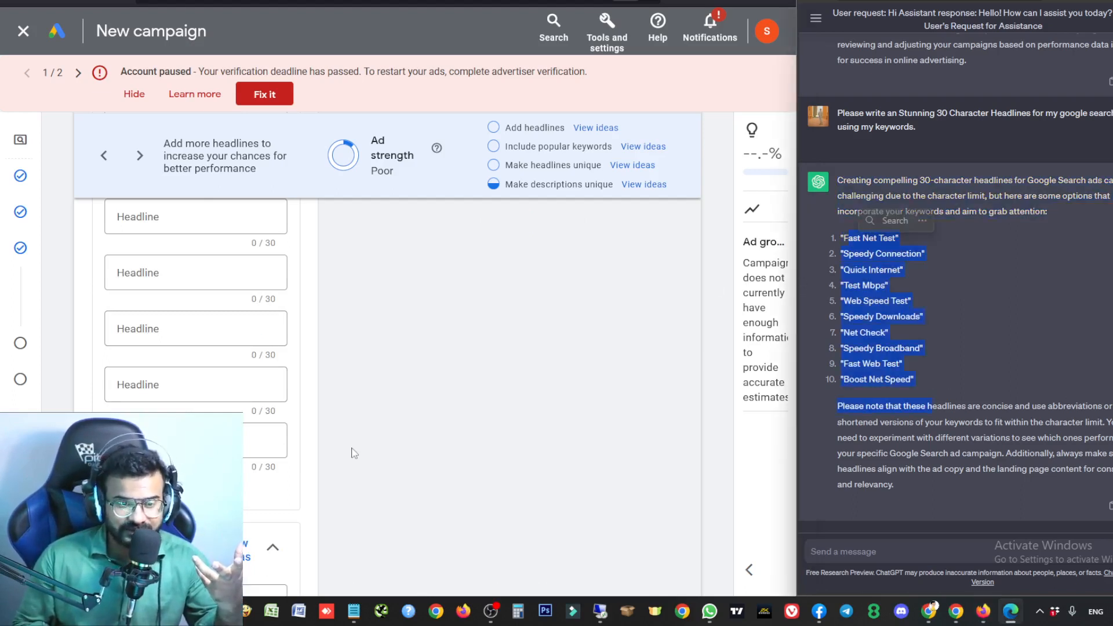
scroll(216, 407, up, 9)
scroll(216, 408, up, 3)
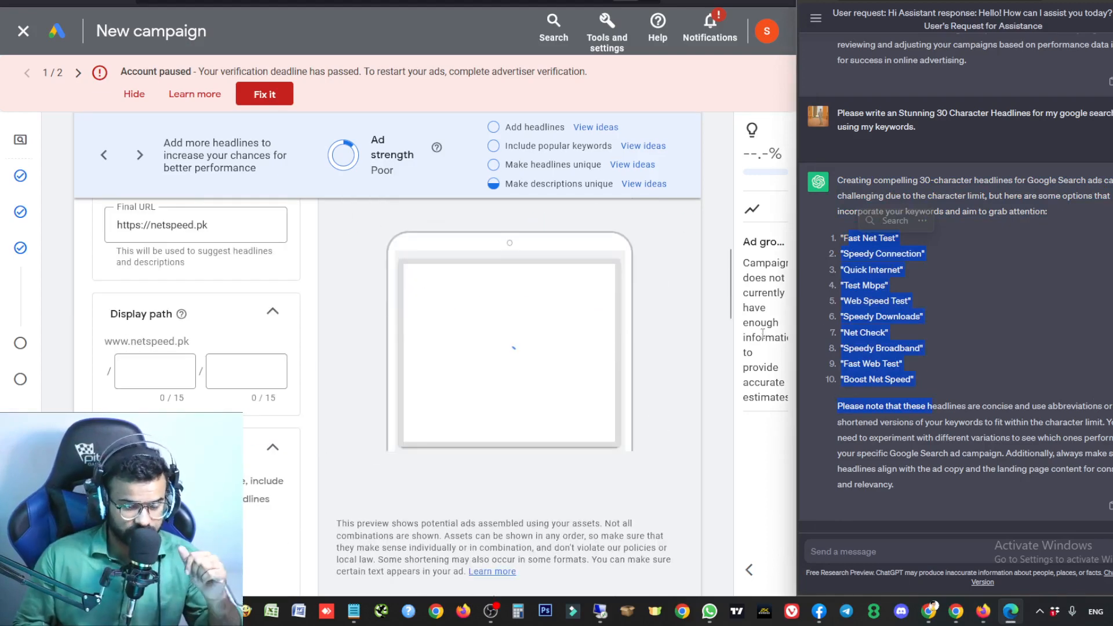
Enlarge the Google Ads window to full width and examine the ad strength rating and ad preview.
click(651, 386)
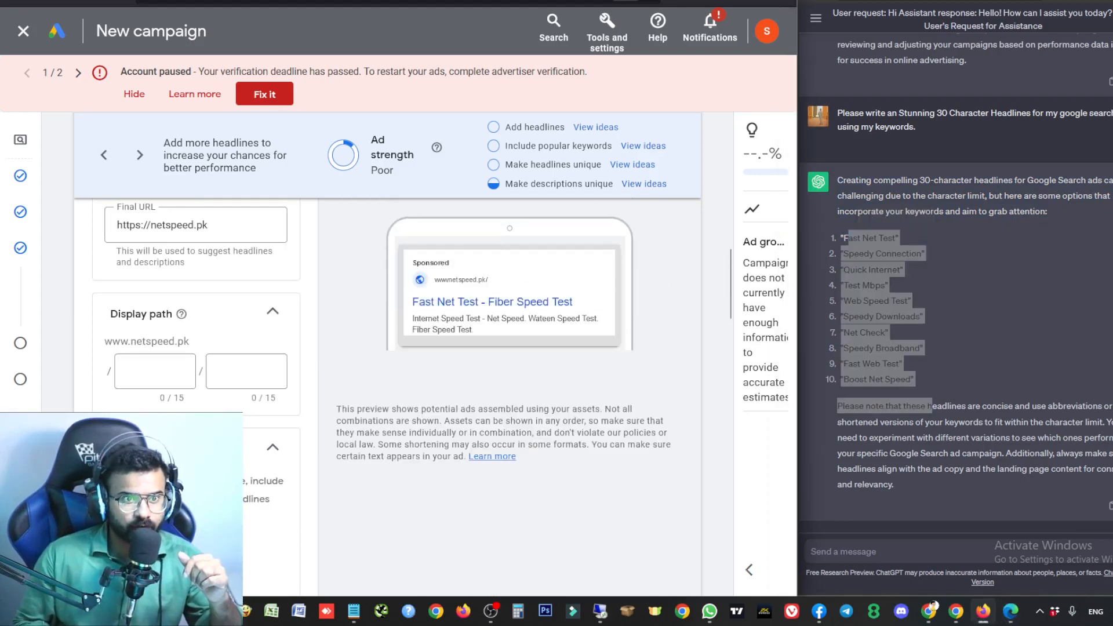
click(755, 0)
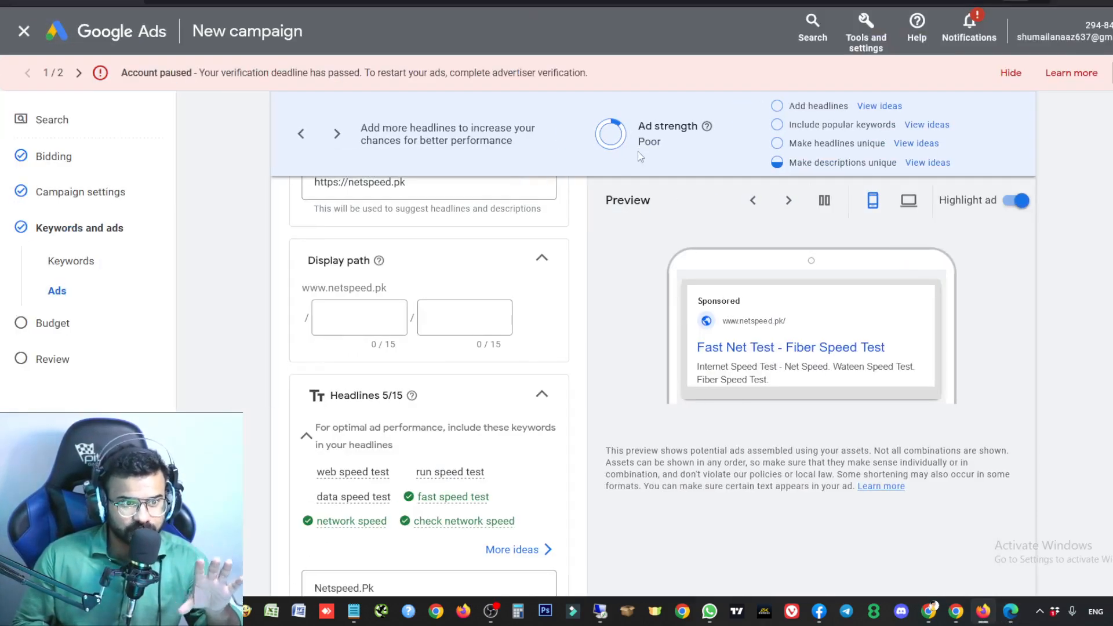
drag(644, 126, 739, 131)
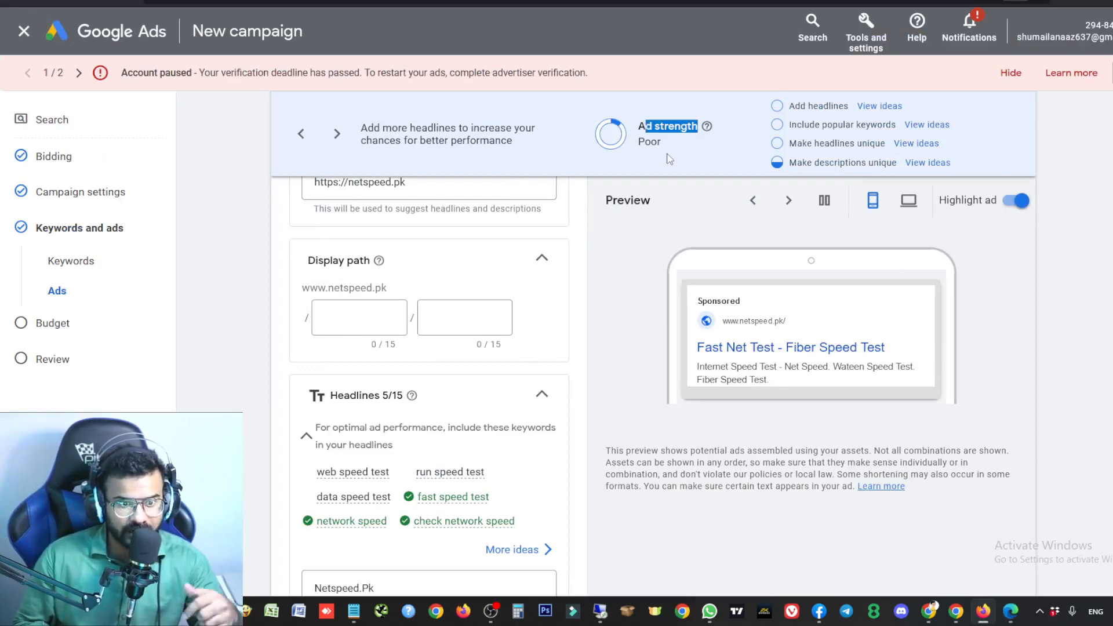
scroll(582, 467, up, 10)
scroll(582, 468, down, 10)
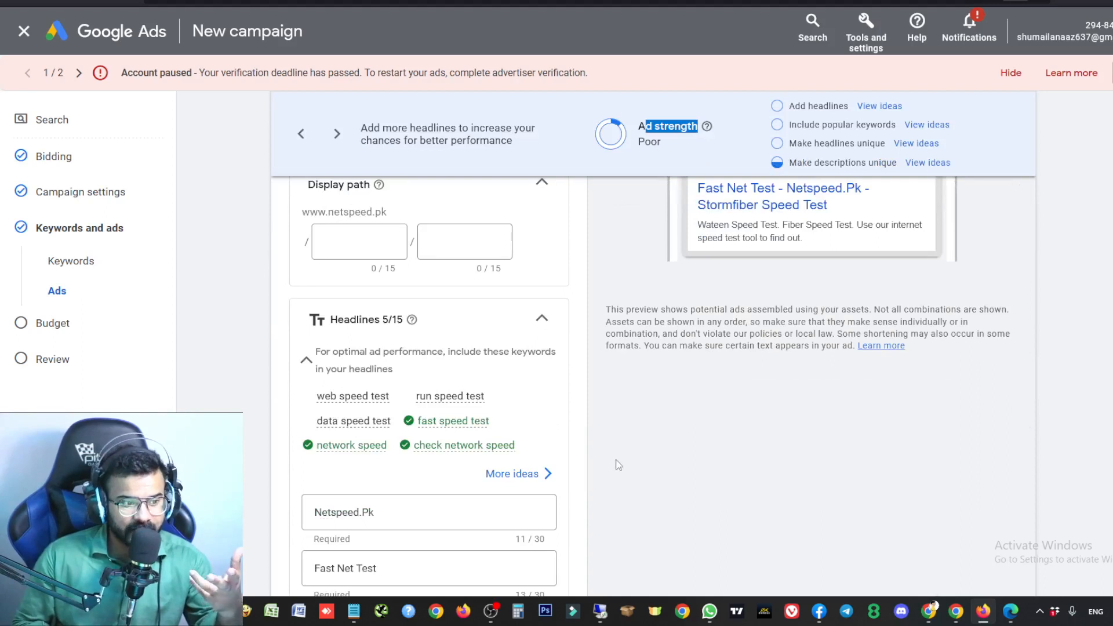
Show more headline ideas and examine the suggested keywords for optimal ad performance.
click(440, 401)
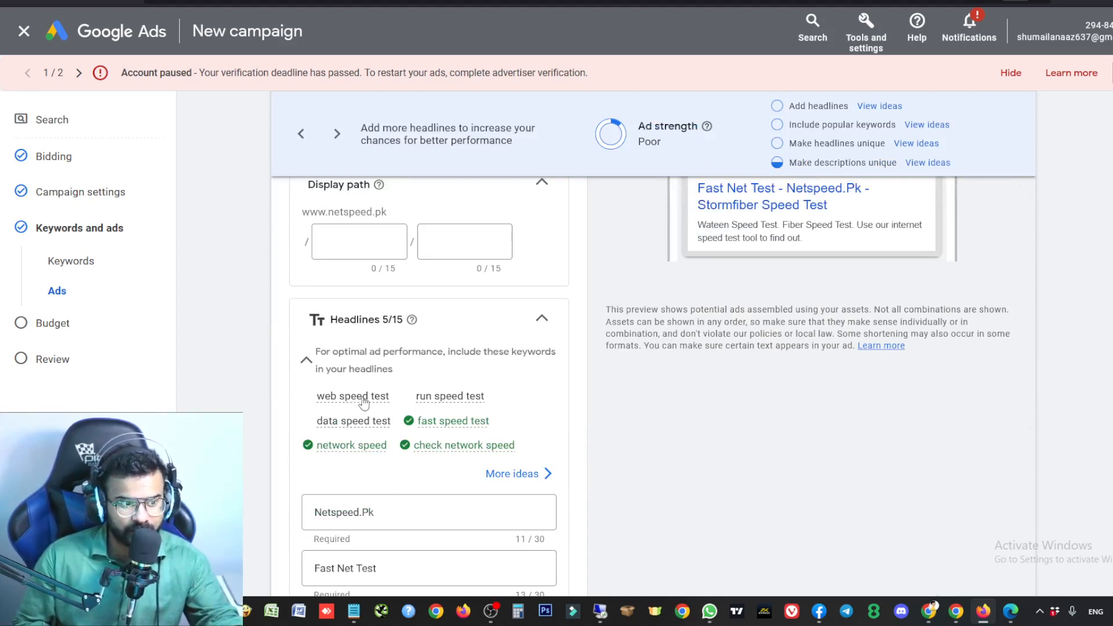
triple_click(360, 396)
scroll(360, 398, down, 3)
click(518, 321)
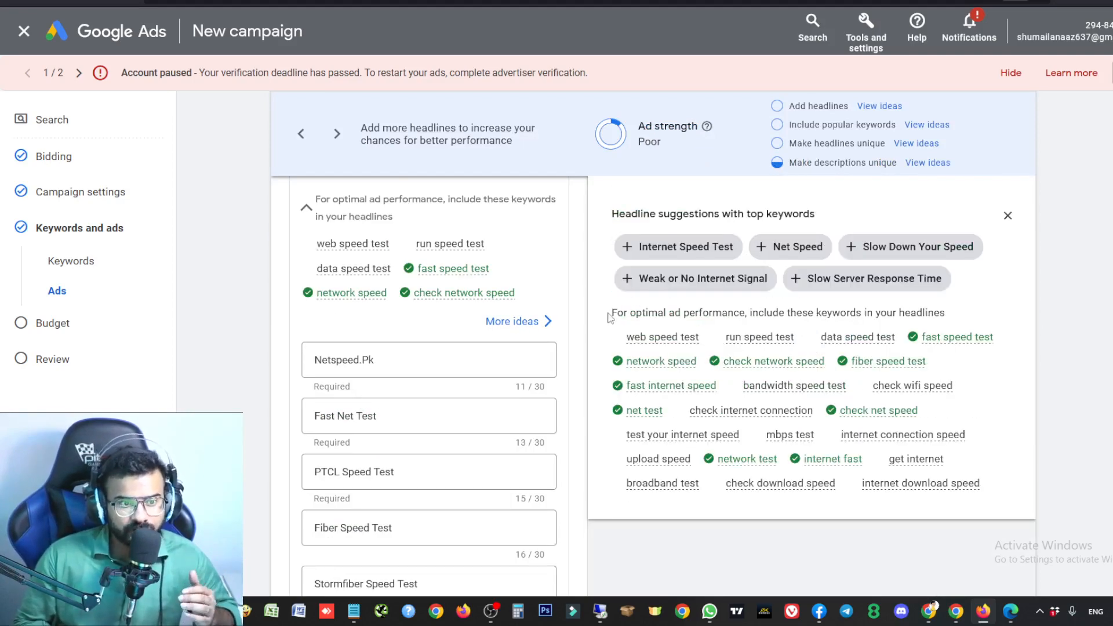
drag(610, 313, 837, 441)
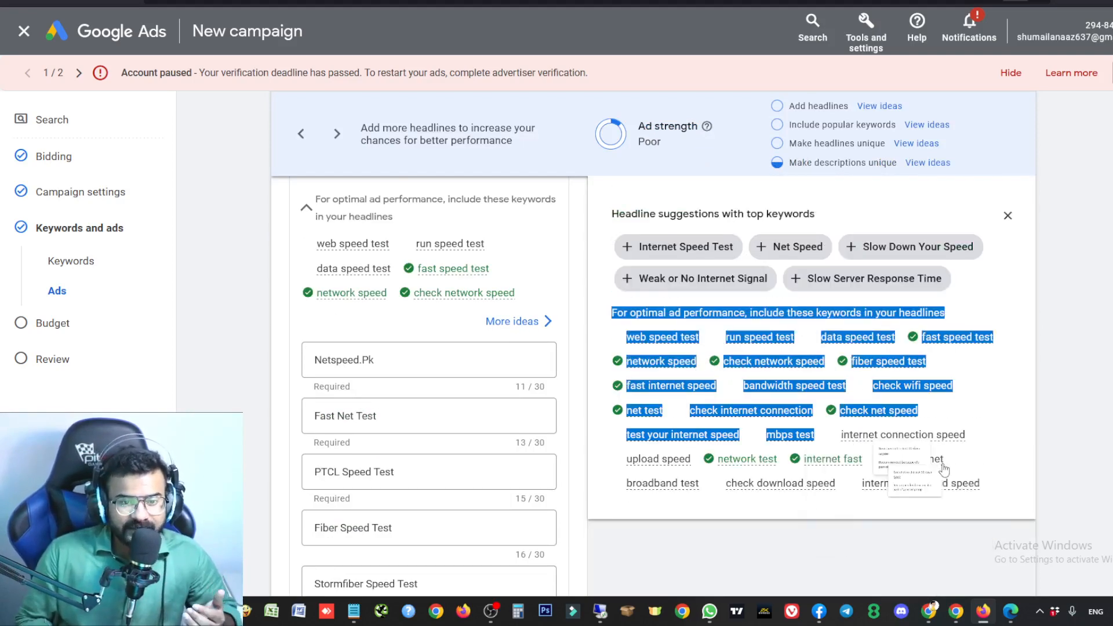
click(944, 490)
drag(722, 336, 981, 500)
scroll(564, 224, up, 3)
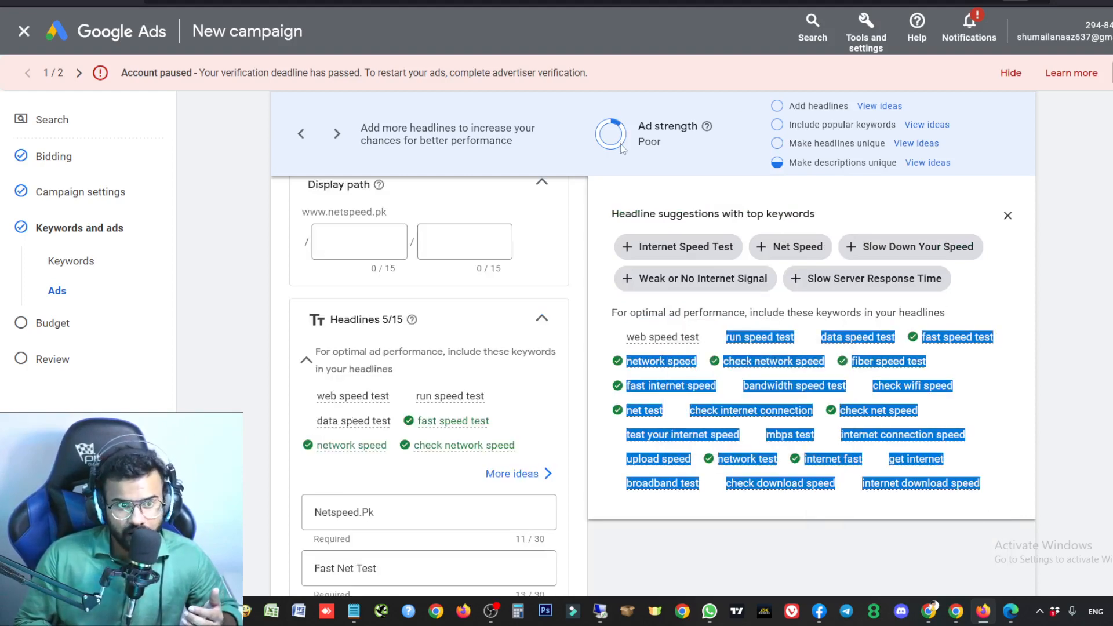
mouse_move(445, 425)
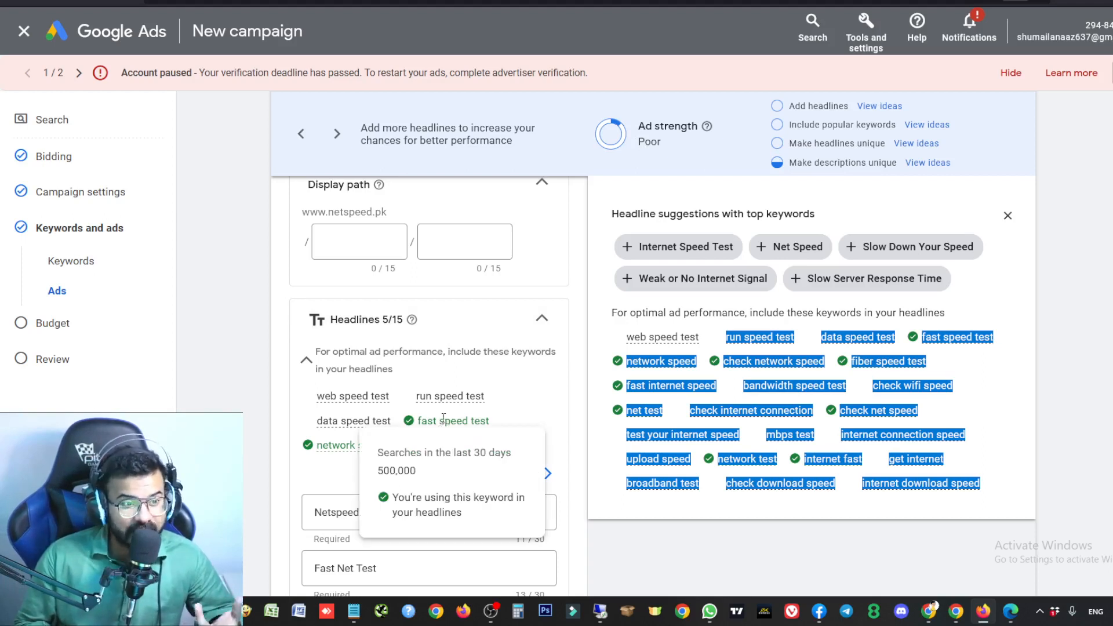
scroll(444, 420, down, 1)
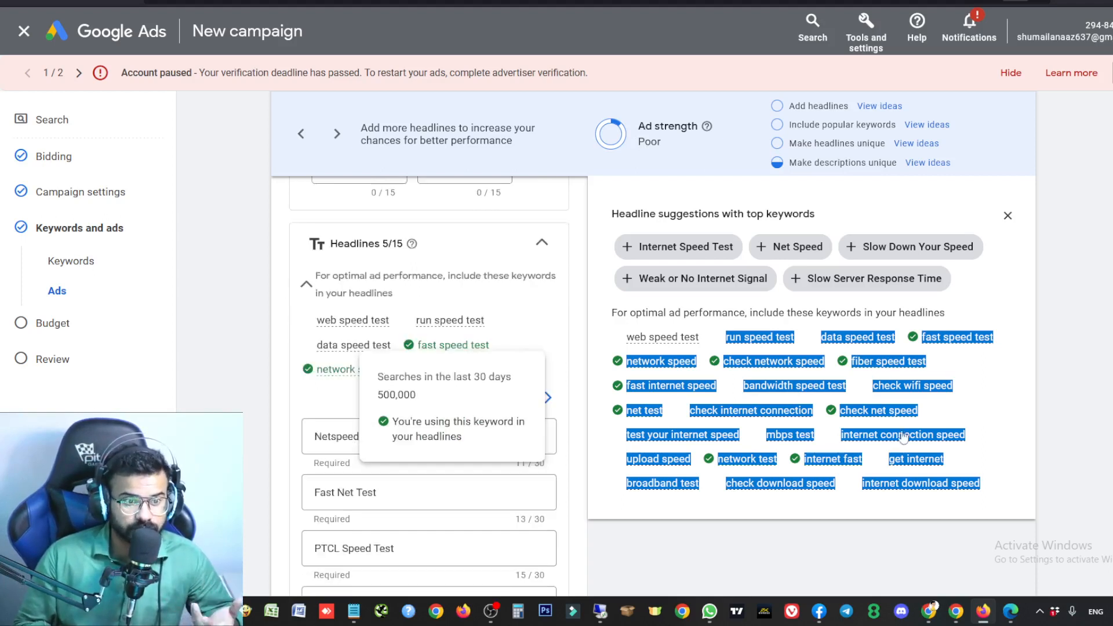
drag(749, 499, 580, 377)
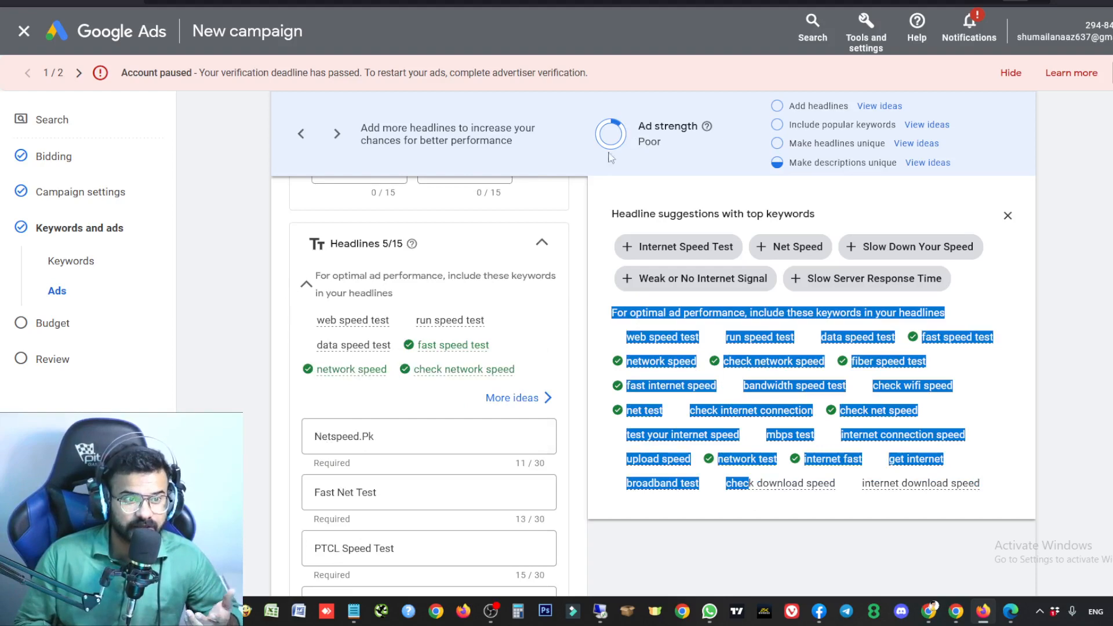
click(609, 436)
Review the ad's descriptions and the optional images, business name, business logo, sitelinks and callouts sections.
scroll(578, 315, down, 8)
scroll(577, 316, down, 4)
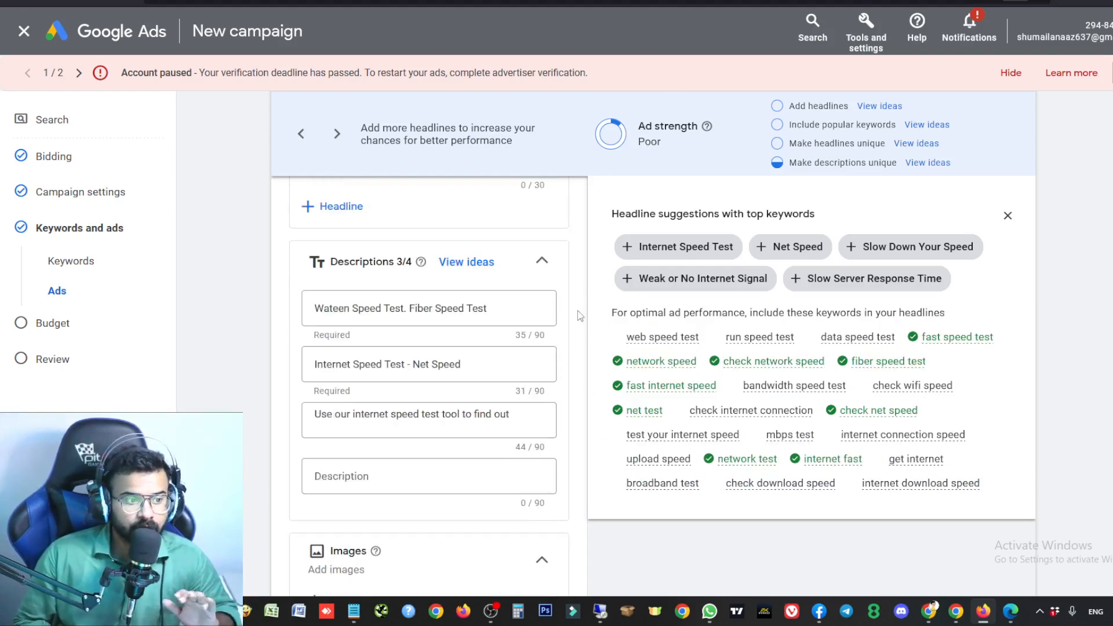
scroll(473, 423, down, 3)
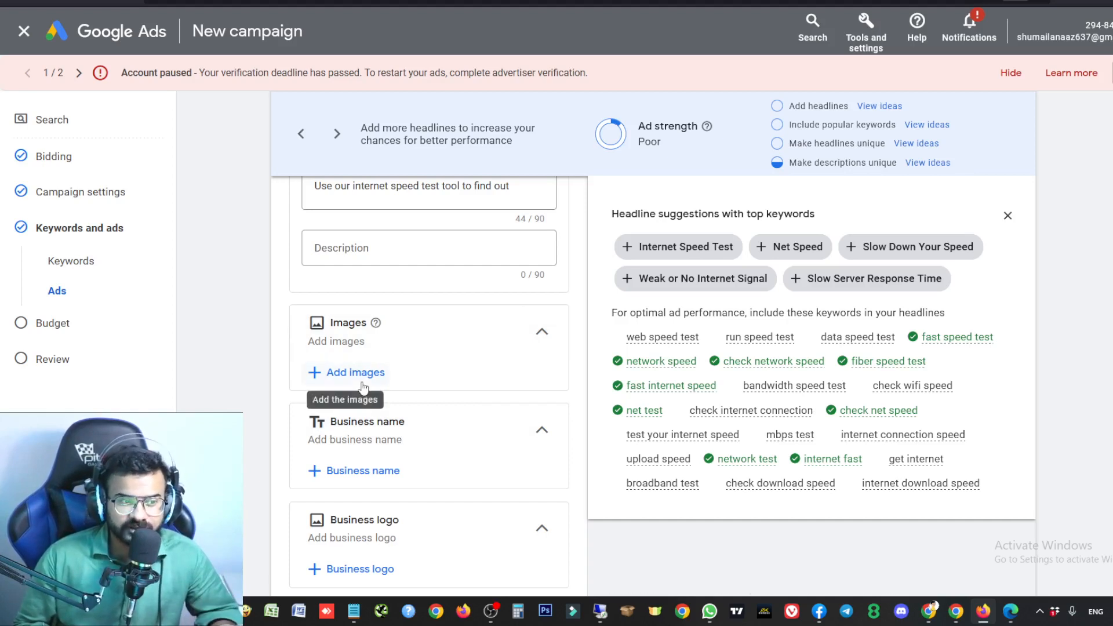
scroll(375, 353, down, 3)
scroll(387, 374, down, 4)
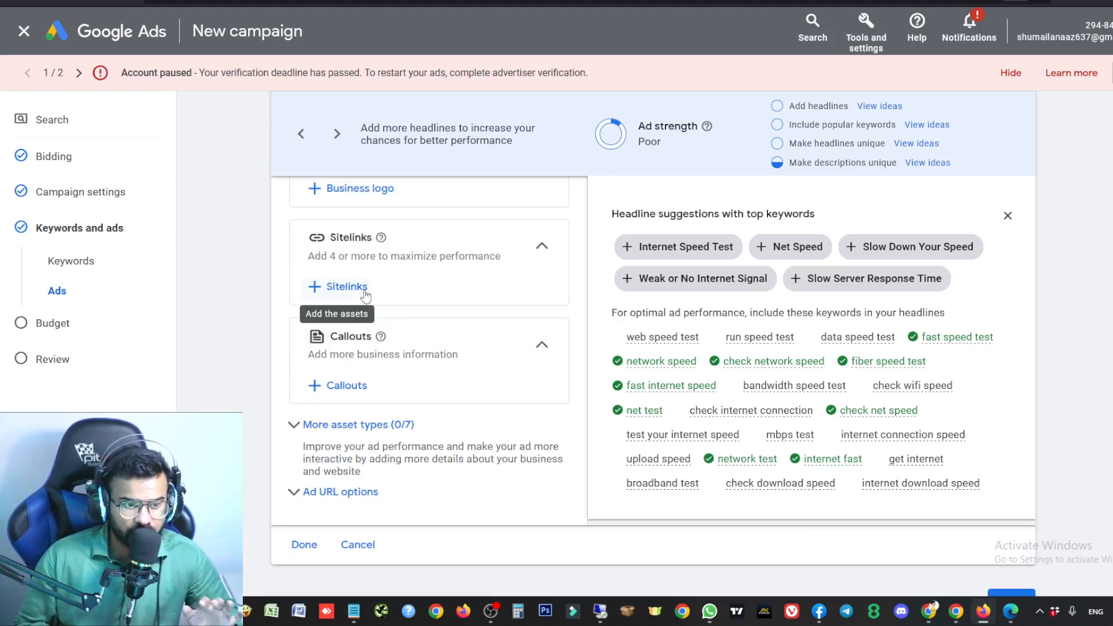
mouse_move(382, 238)
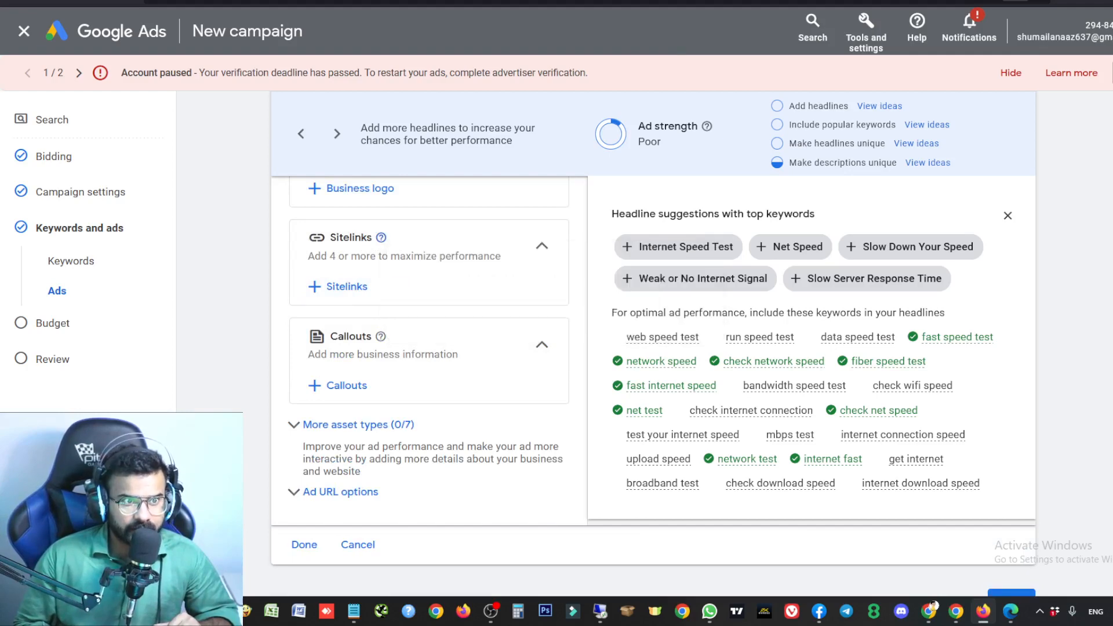
Search Google for "online shoes" in a new browser tab and examine the sitelinks under the first sponsored result.
key(ctrl+t)
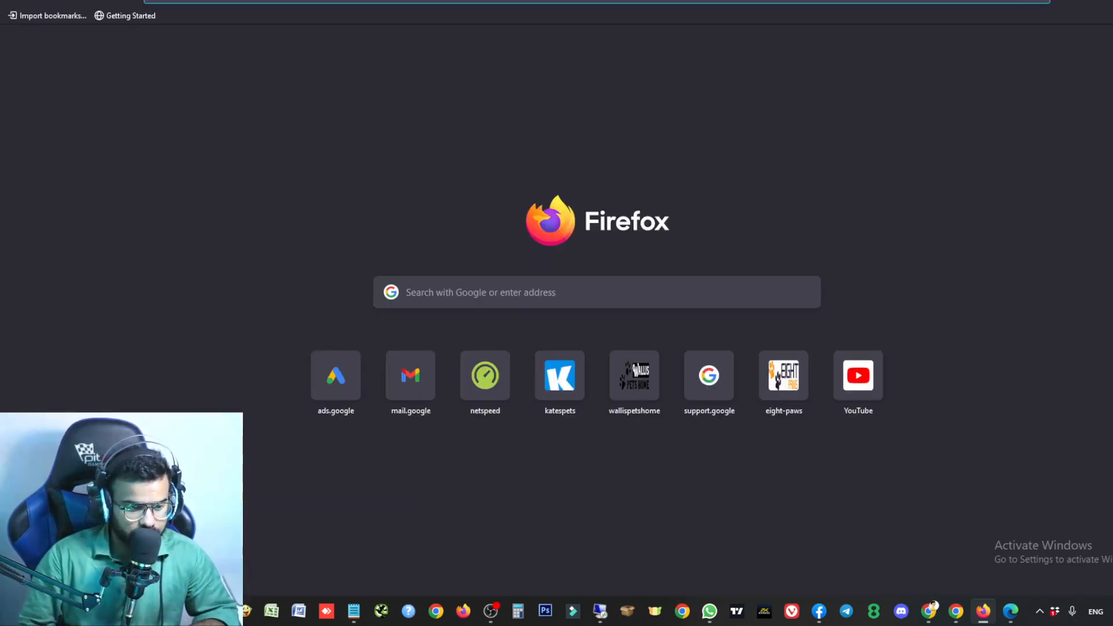
text(online shoes)
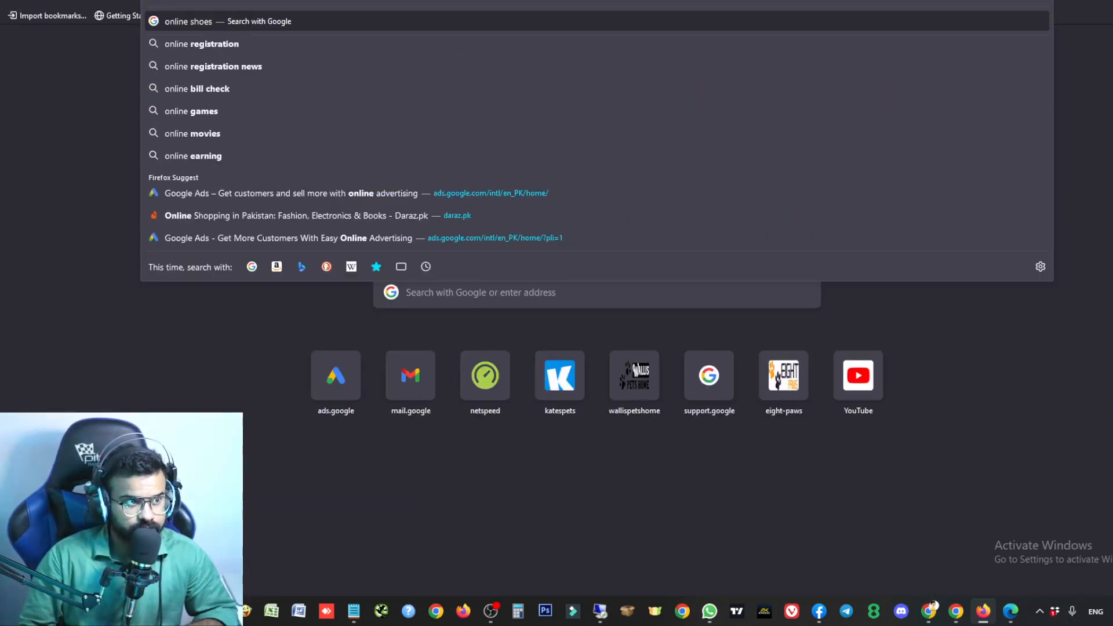
key(Return)
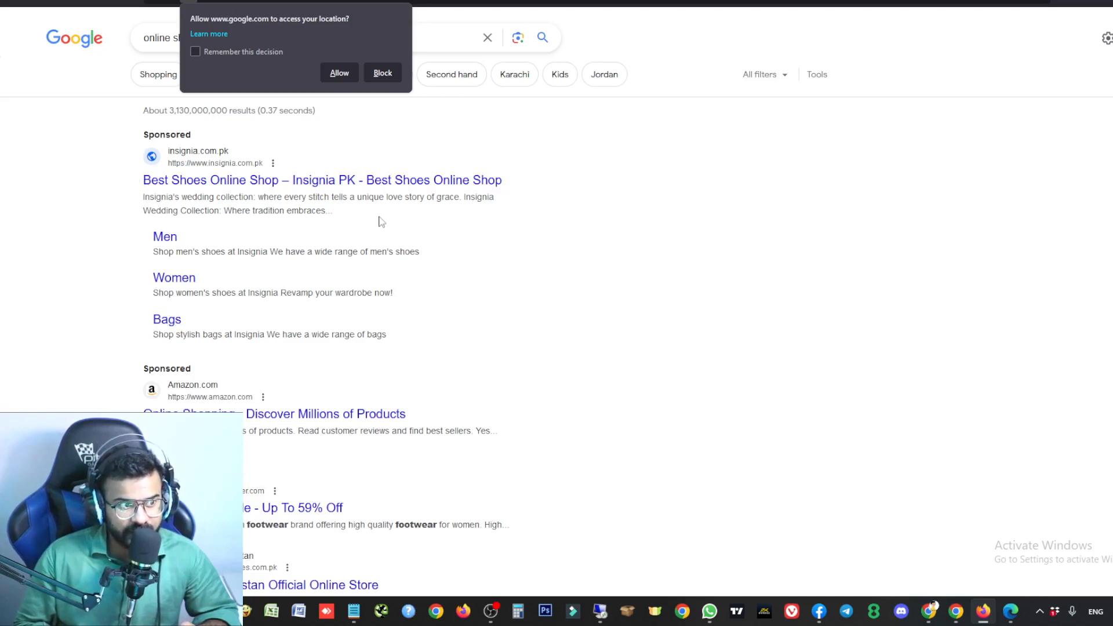
drag(165, 150, 444, 232)
drag(104, 254, 275, 335)
click(94, 247)
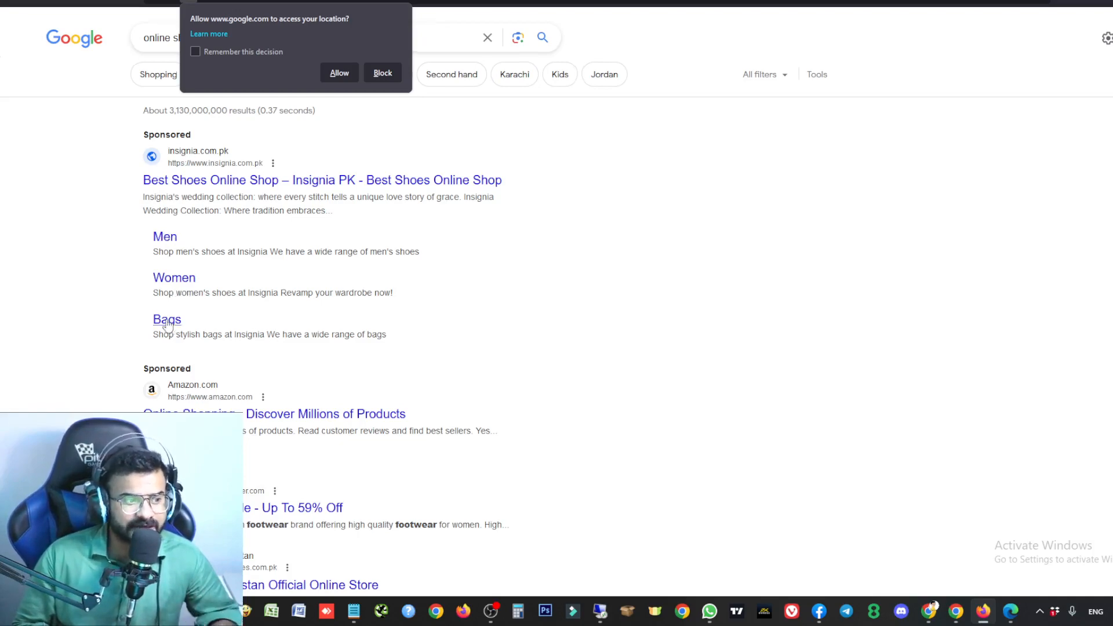
Return to the Google Ads ad editor and review the headlines, descriptions, images, business name, business logo and sitelinks sections.
scroll(167, 324, down, 2)
scroll(167, 324, down, 1)
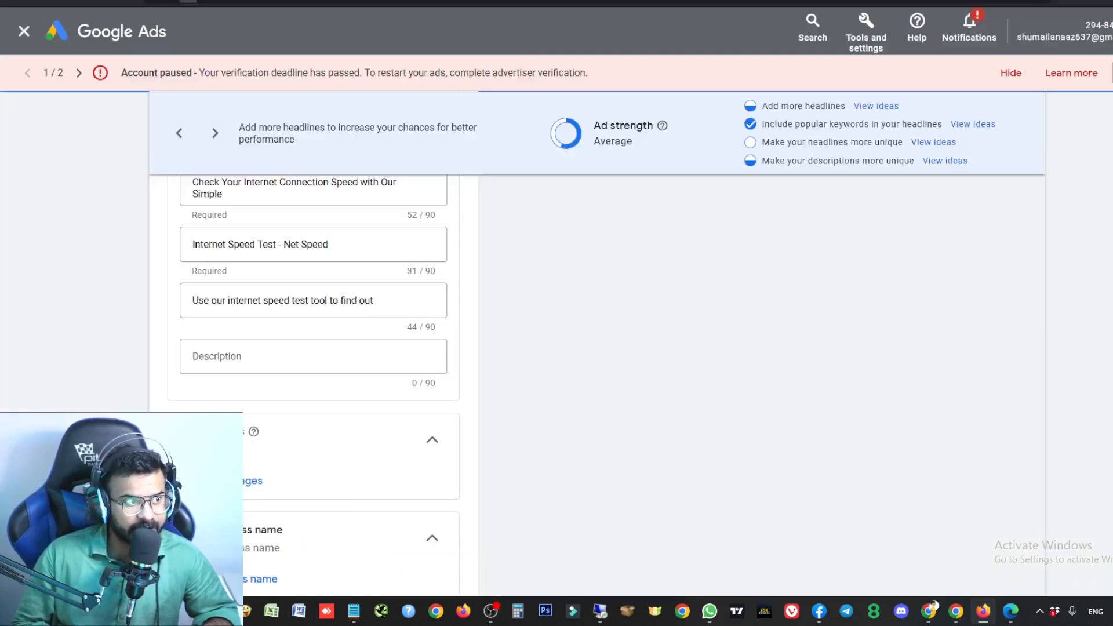
scroll(392, 365, down, 5)
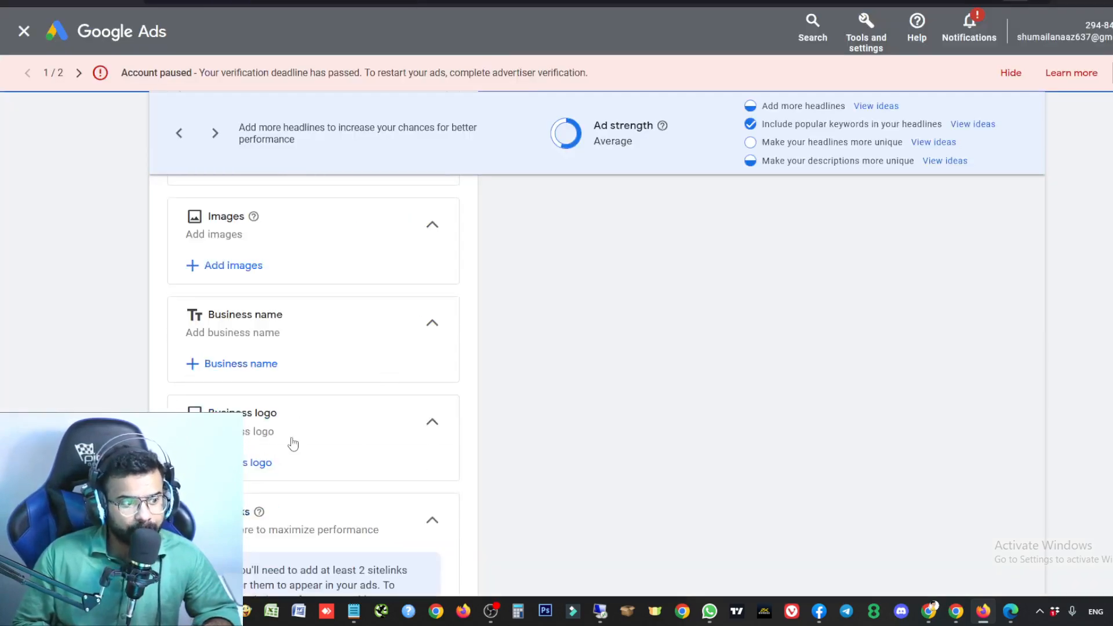
scroll(269, 436, down, 3)
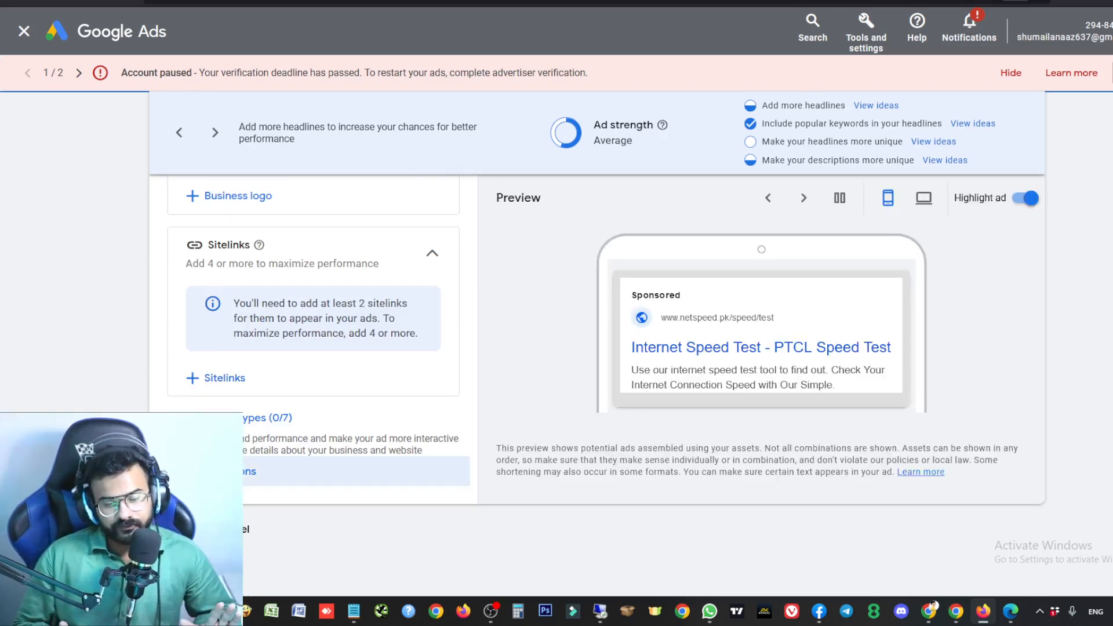
scroll(313, 347, up, 12)
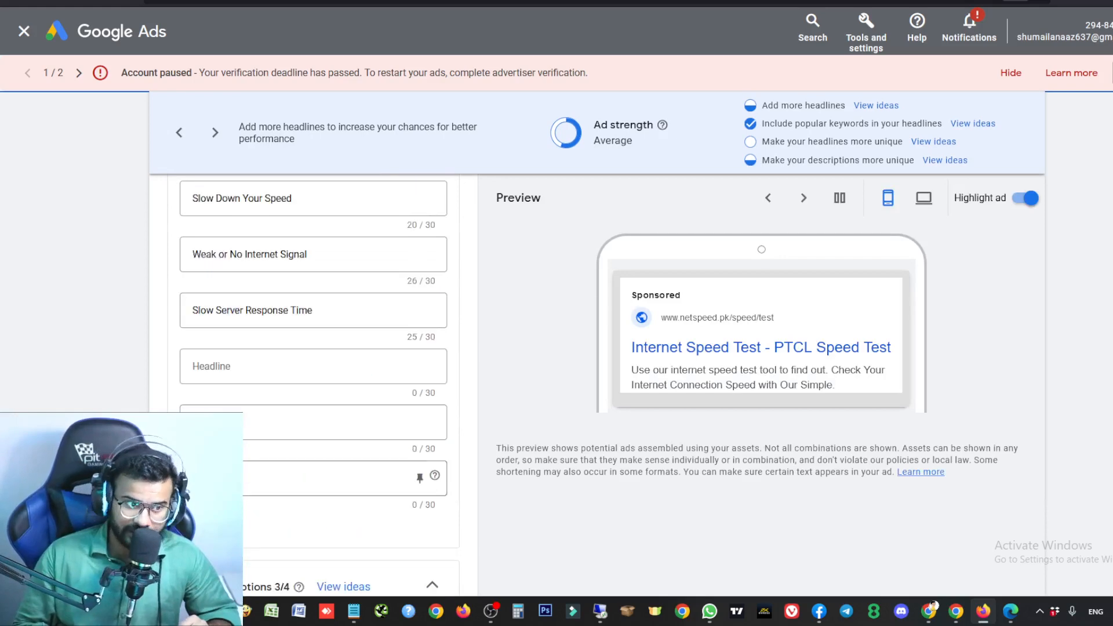